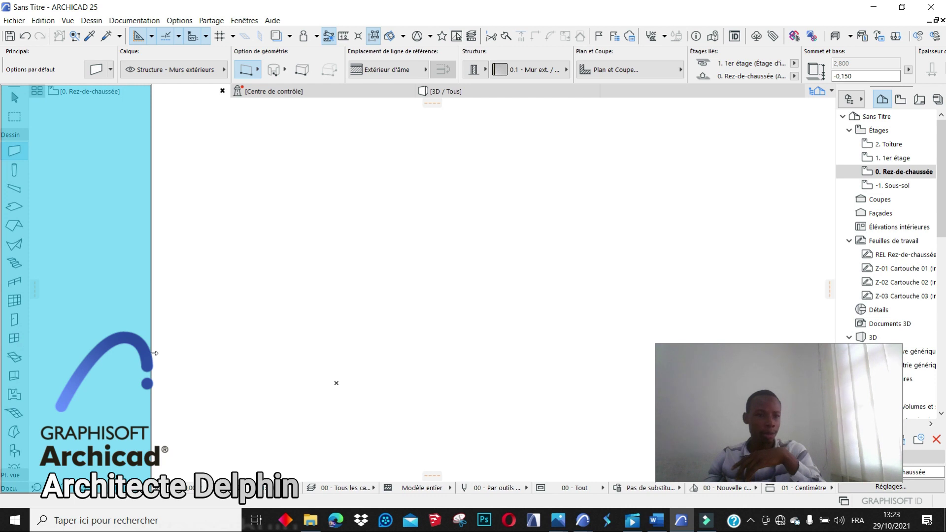
Widen the toolbox to show the tool names and expand its documentation tool group.
{"action": "left_click_drag", "start_coordinate": [154, 353], "coordinate": [155, 353]}
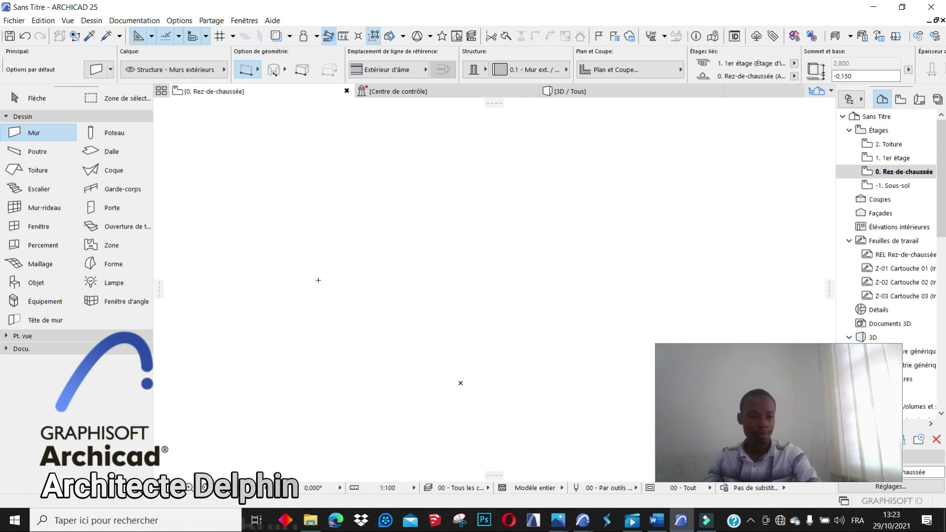
{"action": "left_click", "coordinate": [60, 349]}
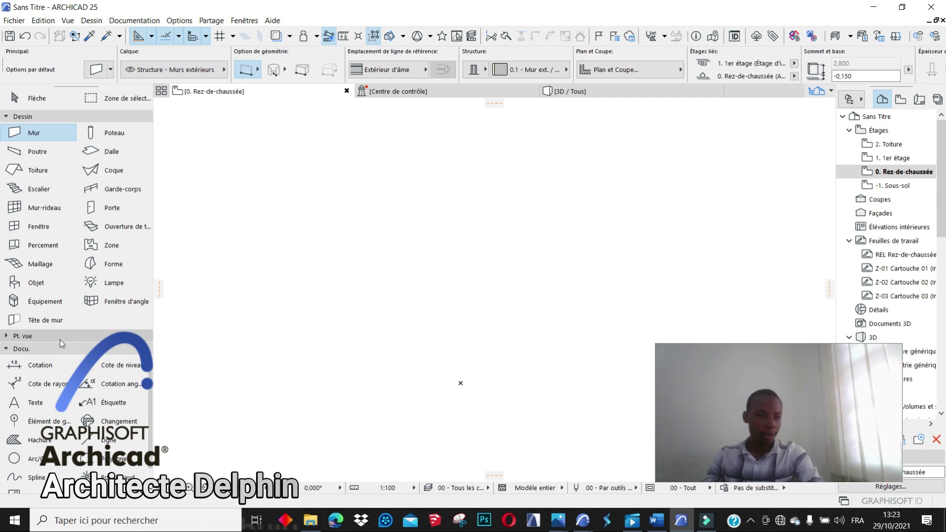
Set the stair width to 1,3 in the default settings of the Stair tool.
{"action": "left_click", "coordinate": [103, 194]}
{"action": "left_click", "coordinate": [30, 189]}
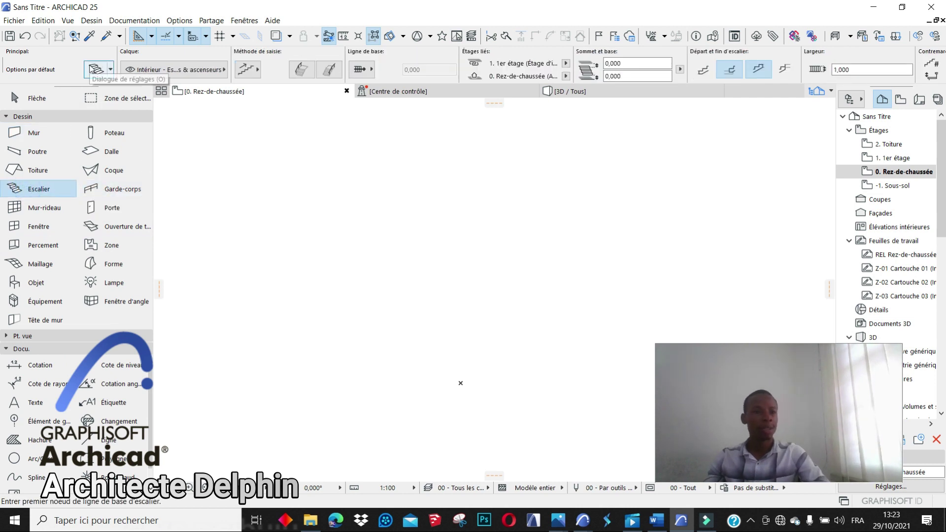
{"action": "left_click", "coordinate": [95, 70]}
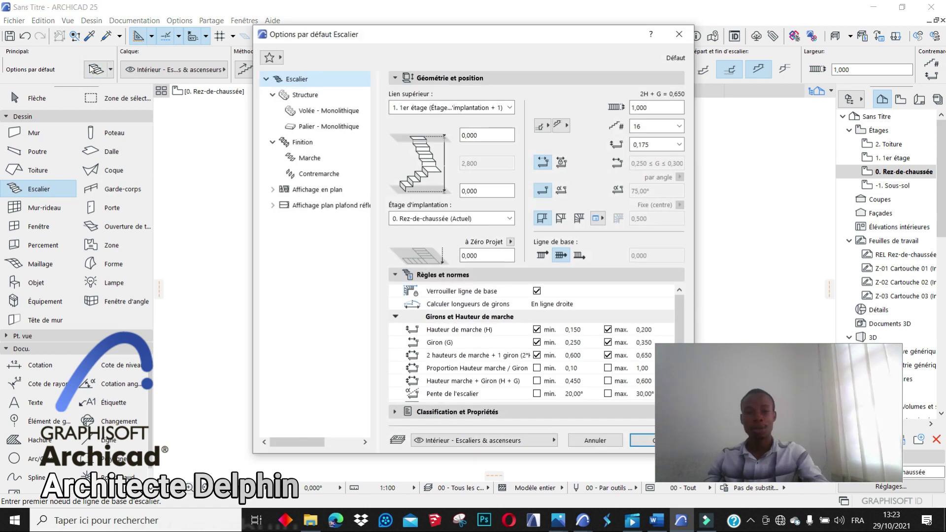
{"action": "left_click", "coordinate": [680, 34]}
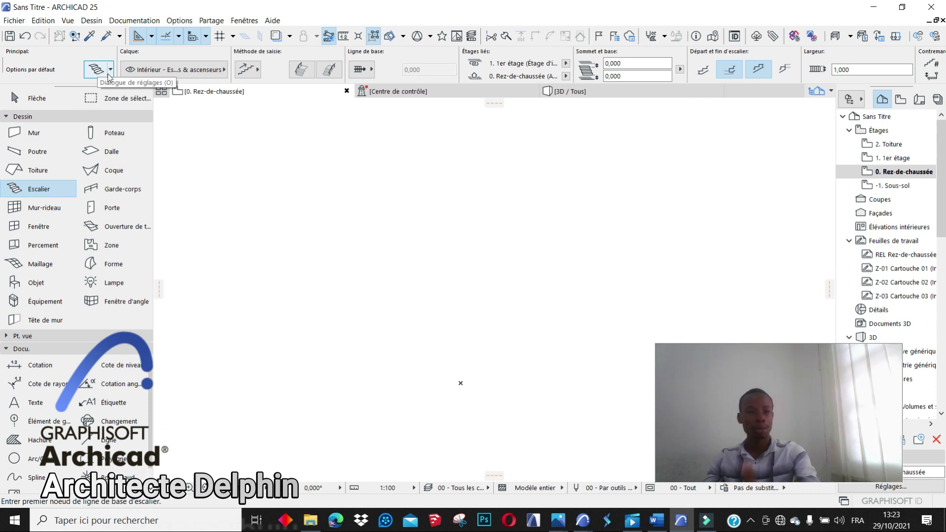
{"action": "left_click", "coordinate": [97, 69]}
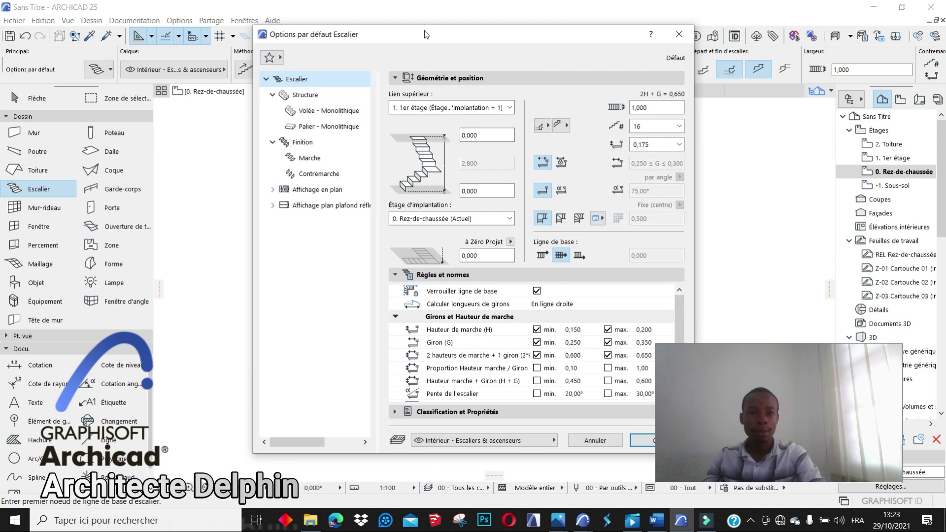
{"action": "left_click_drag", "start_coordinate": [418, 35], "coordinate": [320, 52]}
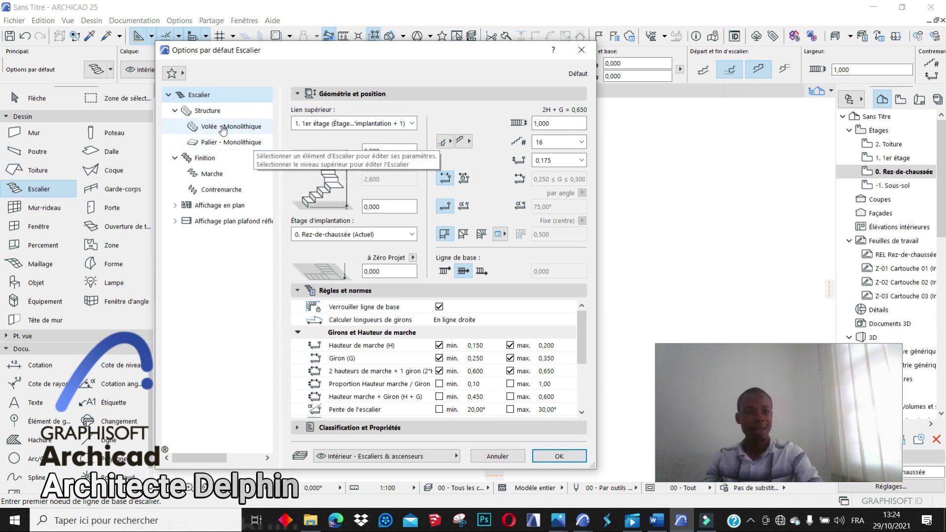
{"action": "left_click", "coordinate": [557, 123]}
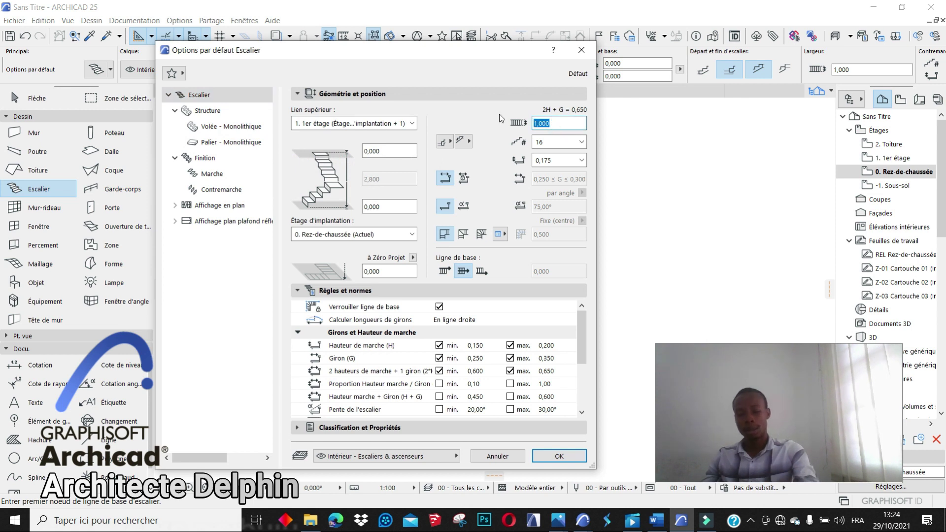
{"action": "type", "text": "1,3"}
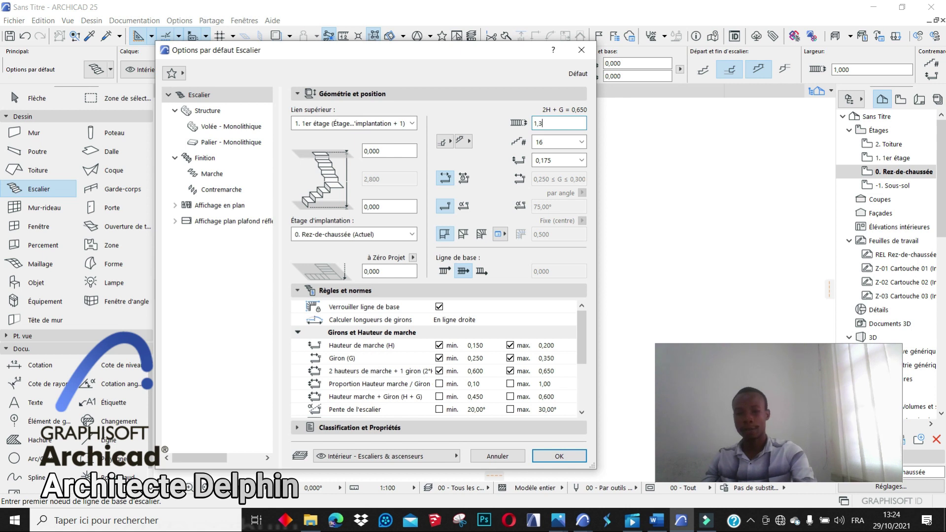
Set the building material of the stair's monolithic flight structure to Béton armé (Coulé).
{"action": "left_click", "coordinate": [217, 112]}
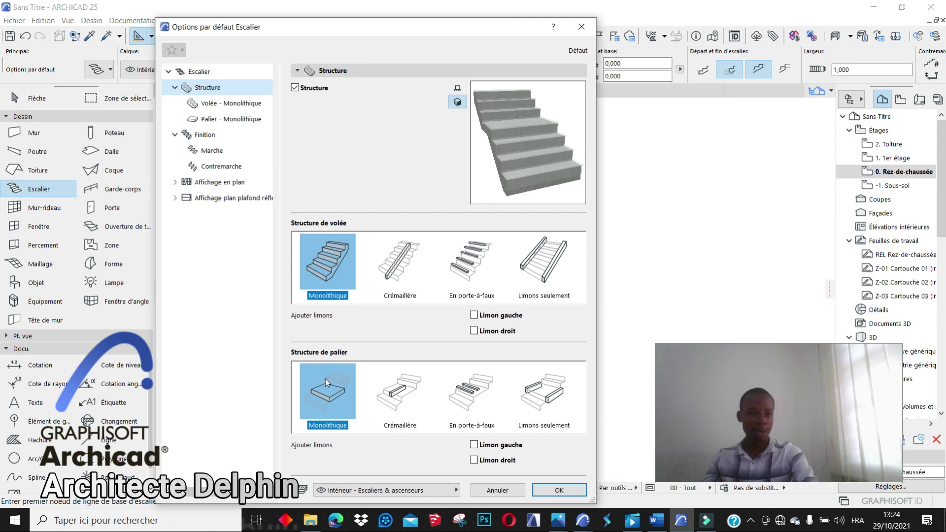
{"action": "left_click", "coordinate": [232, 105]}
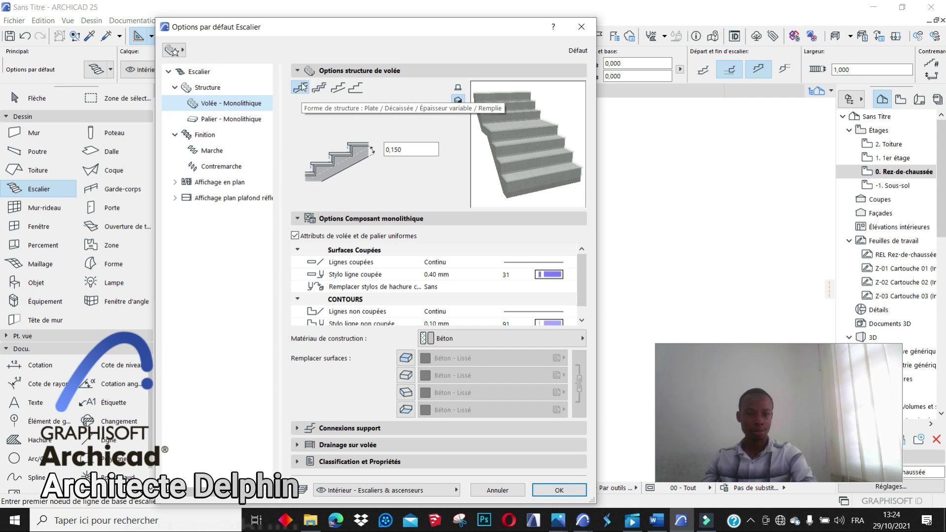
{"action": "left_click", "coordinate": [452, 342]}
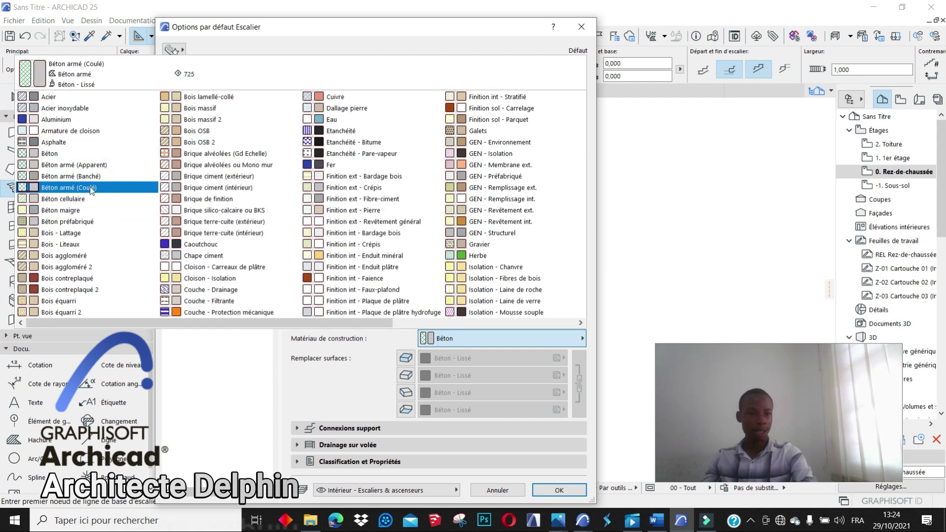
{"action": "left_click", "coordinate": [91, 188]}
Review the landing, finish, tread and riser settings and accept the stair defaults.
{"action": "left_click", "coordinate": [237, 121]}
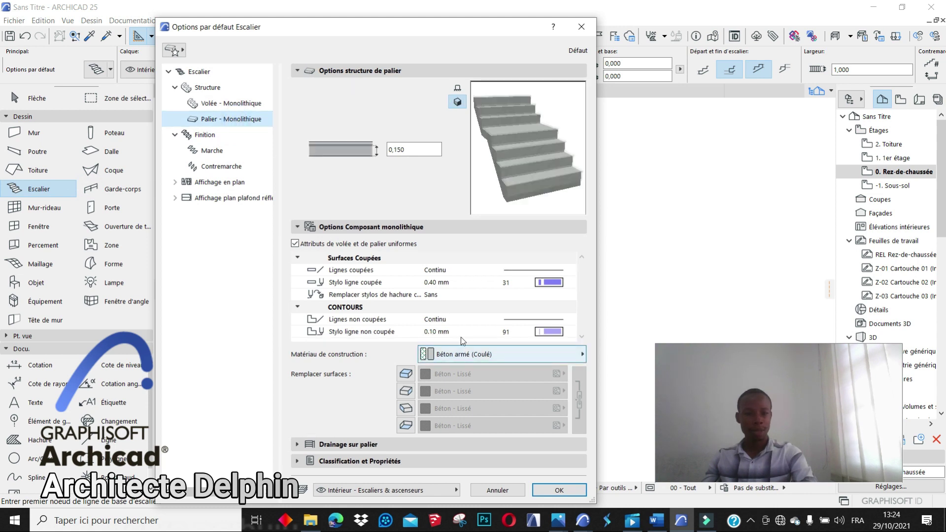
{"action": "left_click", "coordinate": [217, 140]}
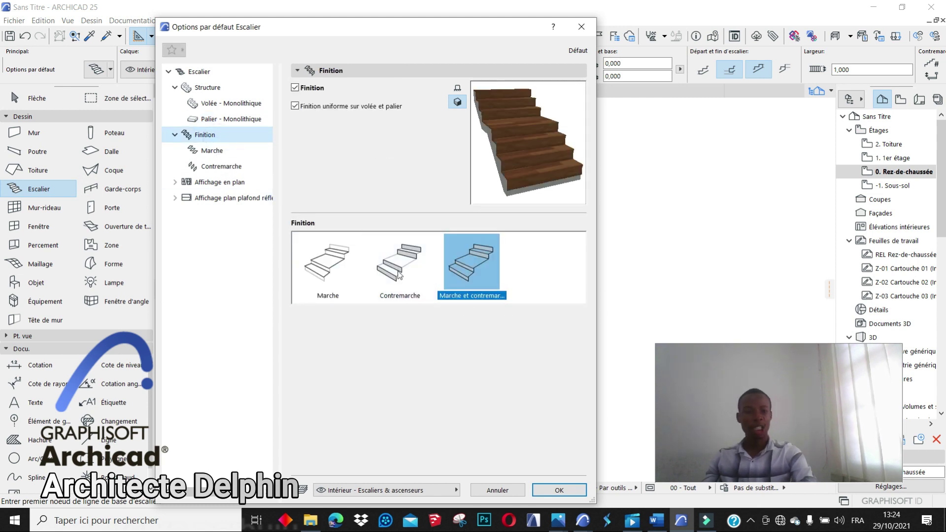
{"action": "left_click", "coordinate": [225, 151]}
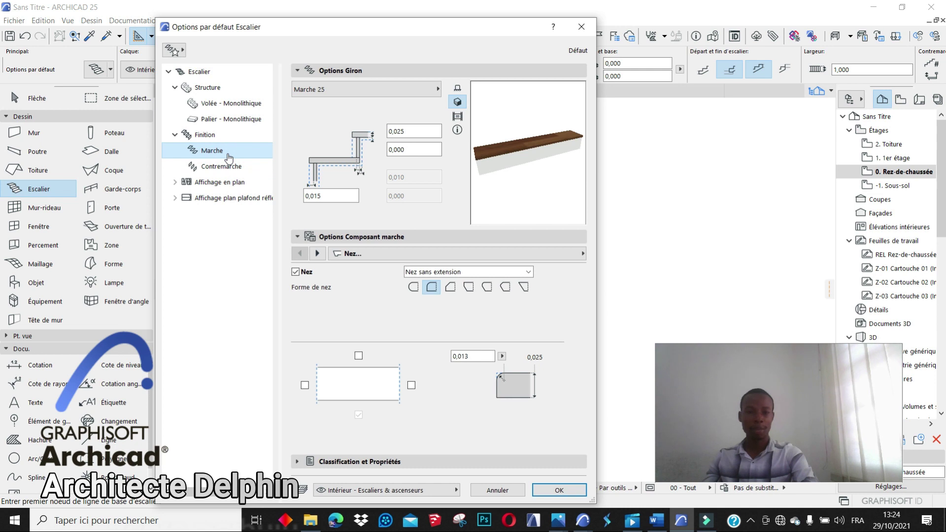
{"action": "left_click", "coordinate": [222, 167]}
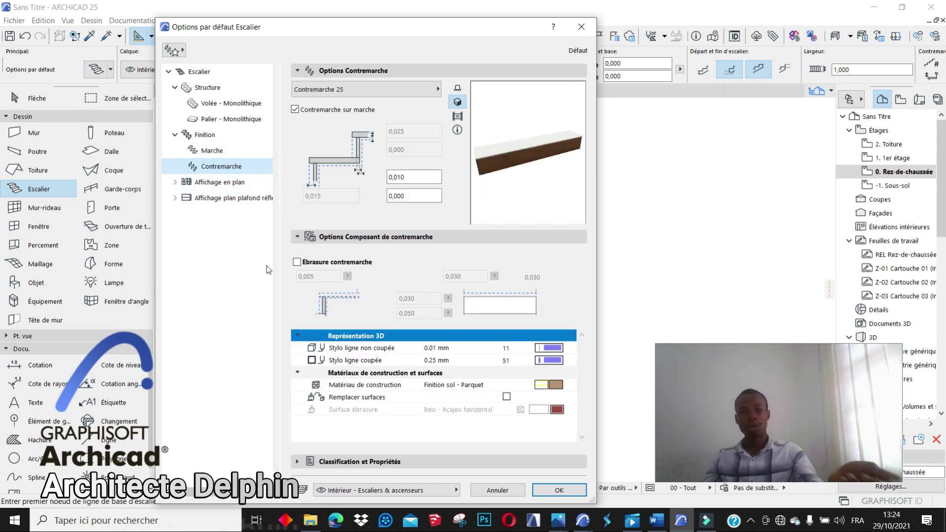
{"action": "left_click", "coordinate": [570, 490]}
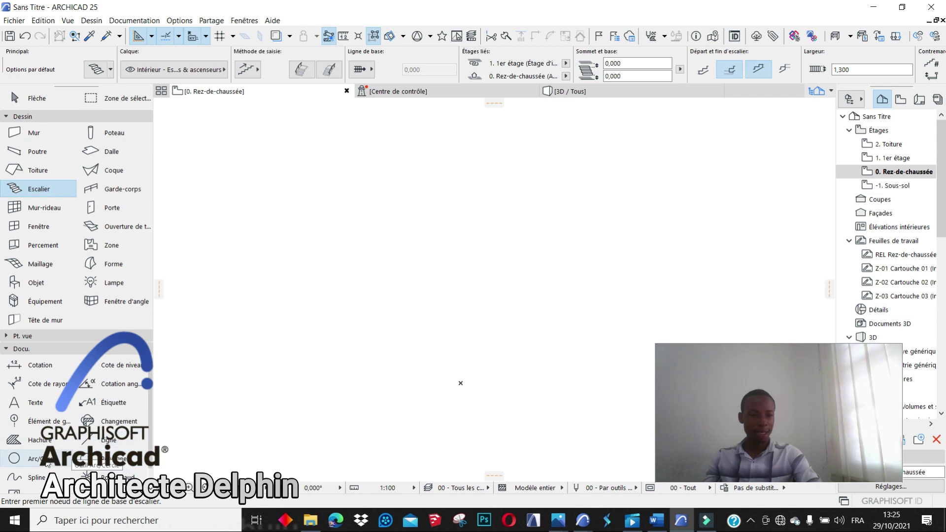
Draw a circle with a radius of 2,500 centred on the project origin.
{"action": "left_click", "coordinate": [69, 459]}
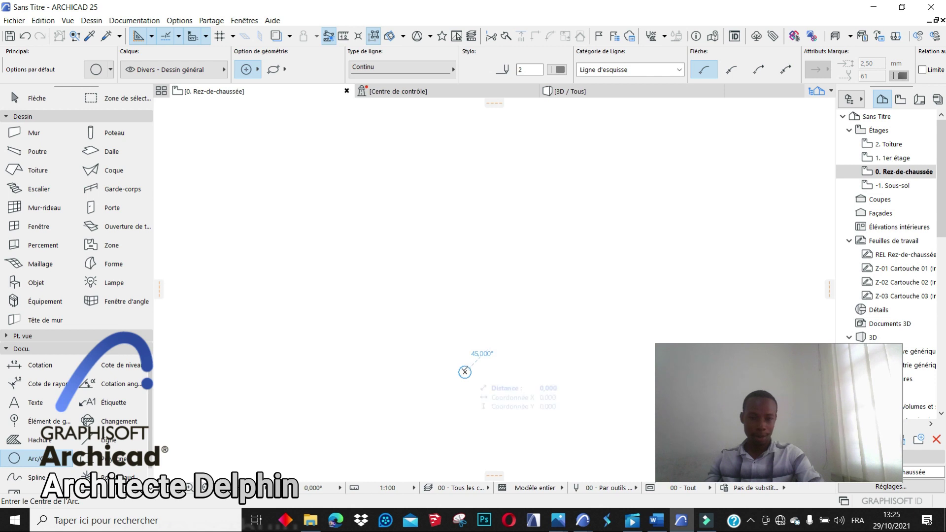
{"action": "left_click", "coordinate": [465, 372]}
{"action": "scroll", "coordinate": [507, 370], "scroll_direction": "up", "scroll_amount": 2}
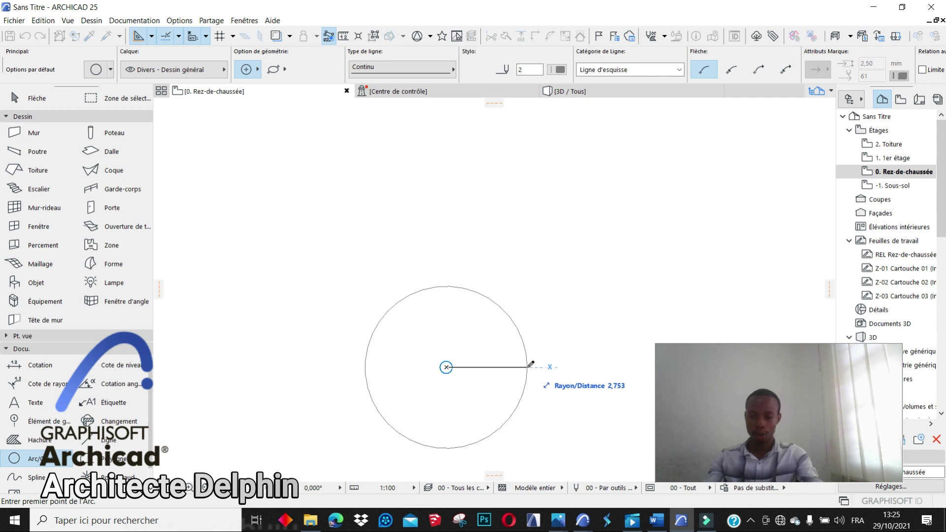
{"action": "type", "text": "1"}
{"action": "key", "text": "BackSpace"}
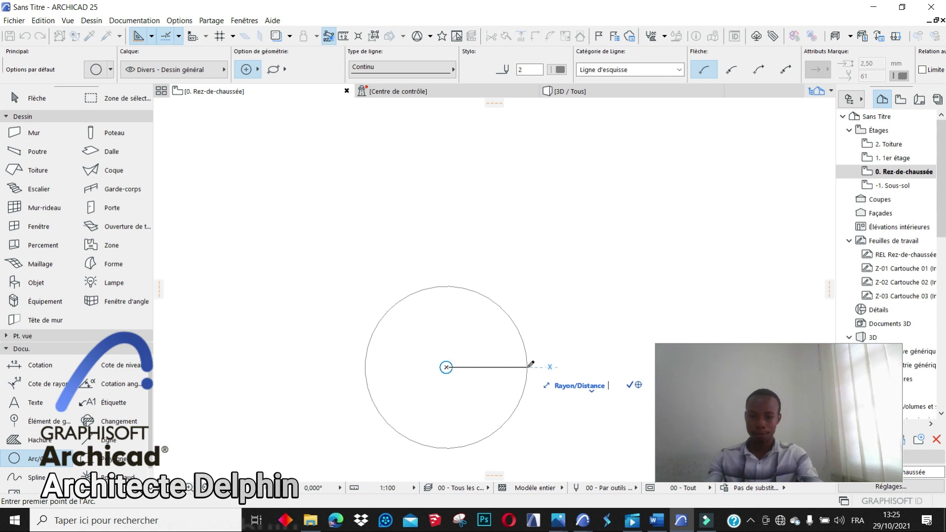
{"action": "type", "text": "2,"}
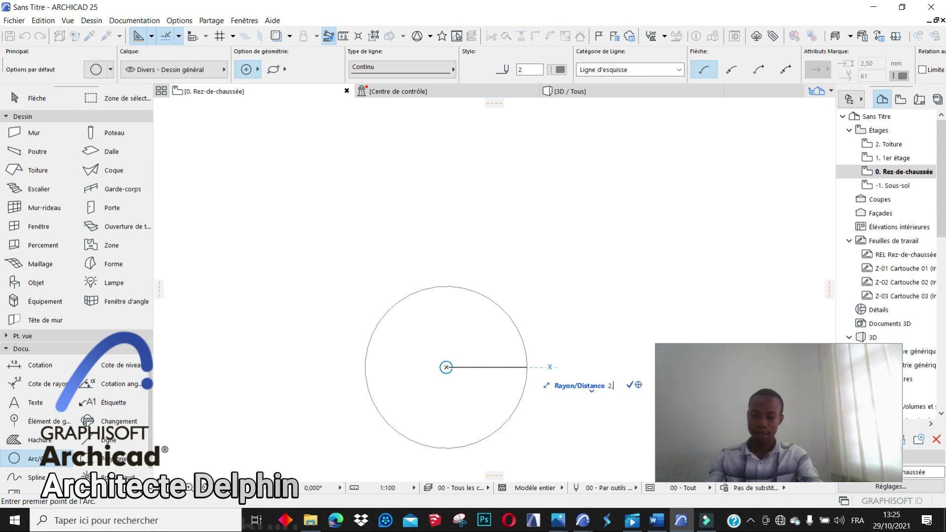
{"action": "key", "text": "Return"}
{"action": "left_click", "coordinate": [521, 365]}
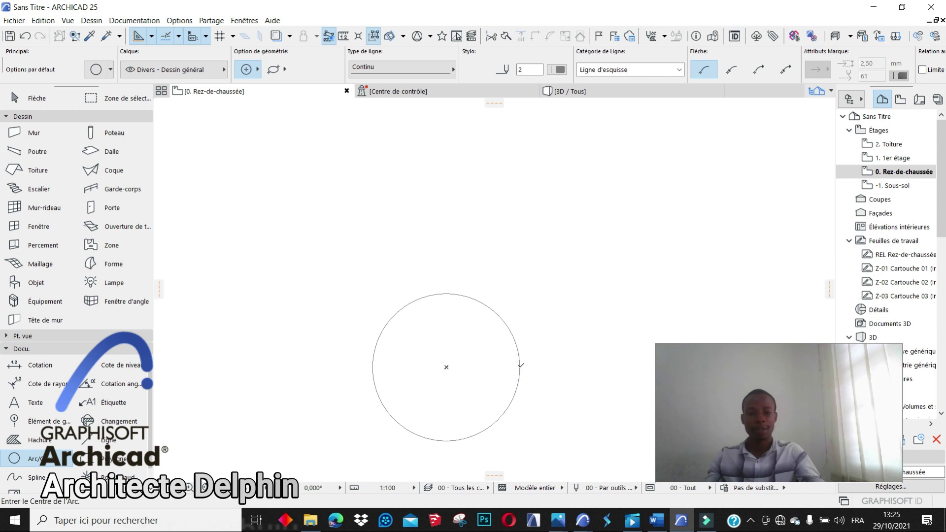
Copy the circle horizontally to the right by 2,500, from its left quadrant point to its centre.
{"action": "left_click", "coordinate": [520, 367], "text": "shift"}
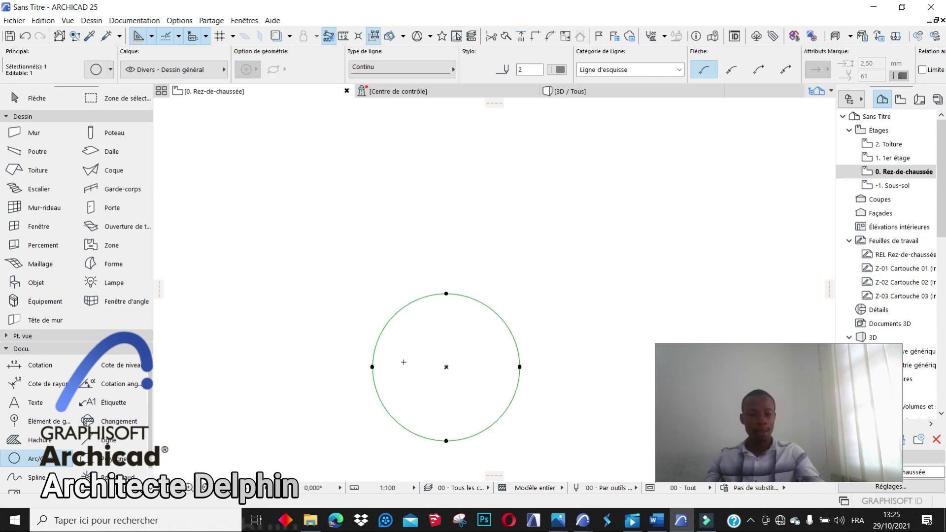
{"action": "left_click", "coordinate": [373, 367]}
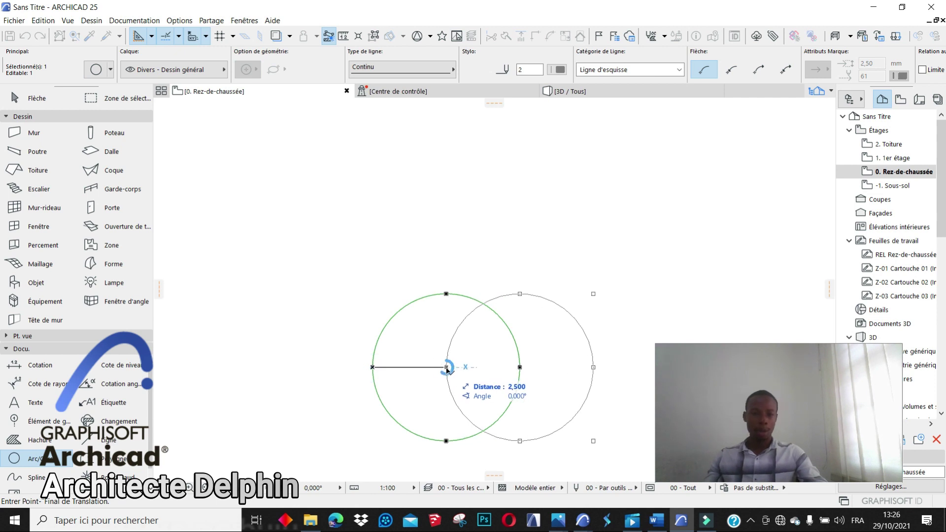
{"action": "key", "text": "ctrl"}
{"action": "left_click", "coordinate": [446, 367]}
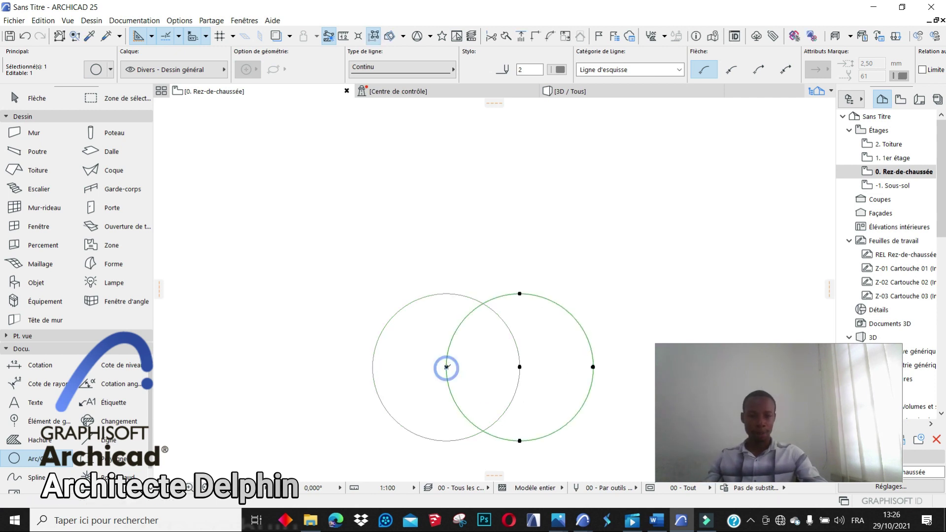
{"action": "key", "text": "Escape"}
Copy the original circle to the left, from its right quadrant point to its centre.
{"action": "left_click", "coordinate": [519, 367], "text": "shift"}
{"action": "key", "text": "ctrl+d"}
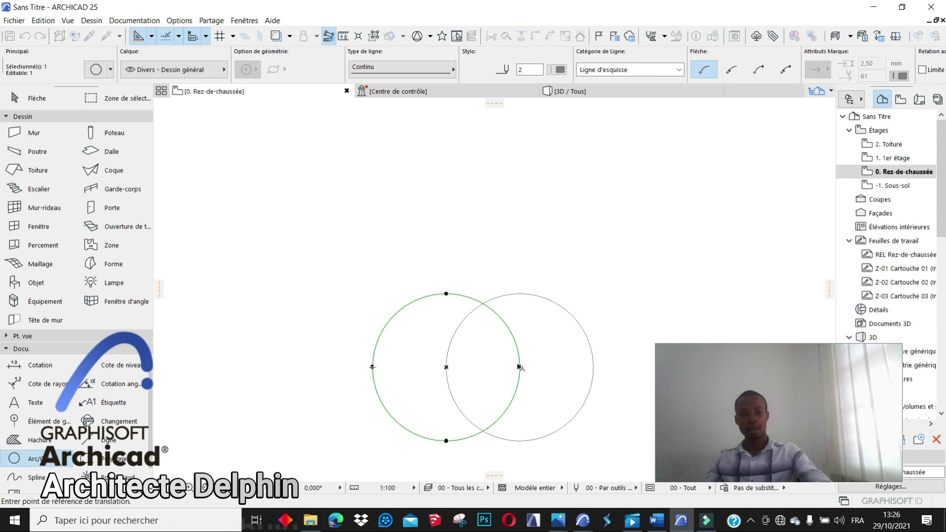
{"action": "left_click", "coordinate": [519, 367]}
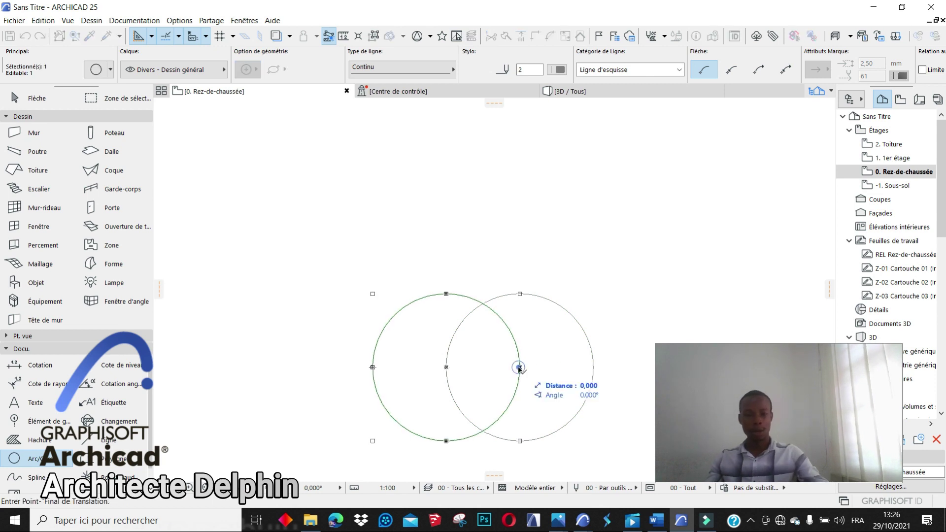
{"action": "left_click", "coordinate": [446, 368]}
{"action": "key", "text": "Escape"}
{"action": "scroll", "coordinate": [493, 358], "scroll_direction": "down", "scroll_amount": 5}
{"action": "scroll", "coordinate": [481, 382], "scroll_direction": "up", "scroll_amount": 4}
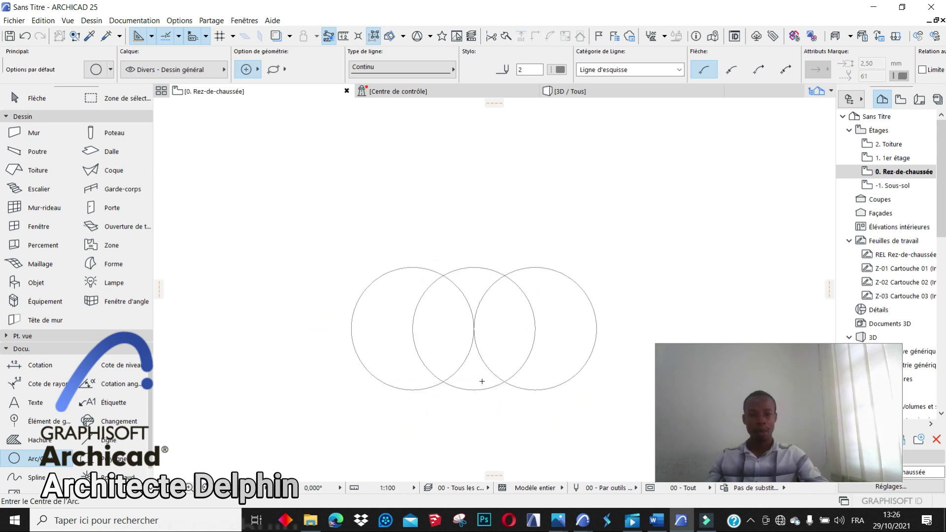
{"action": "scroll", "coordinate": [530, 350], "scroll_direction": "up", "scroll_amount": 3}
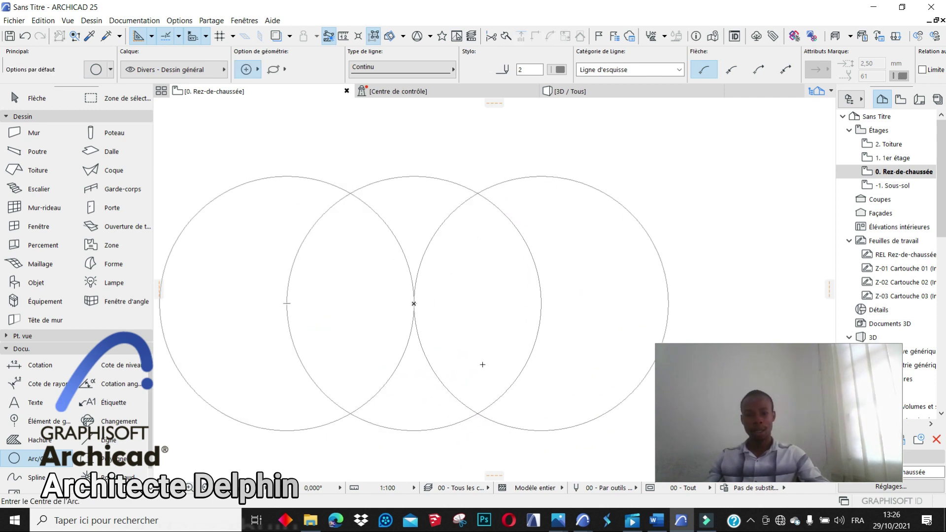
{"action": "scroll", "coordinate": [524, 342], "scroll_direction": "down", "scroll_amount": 3}
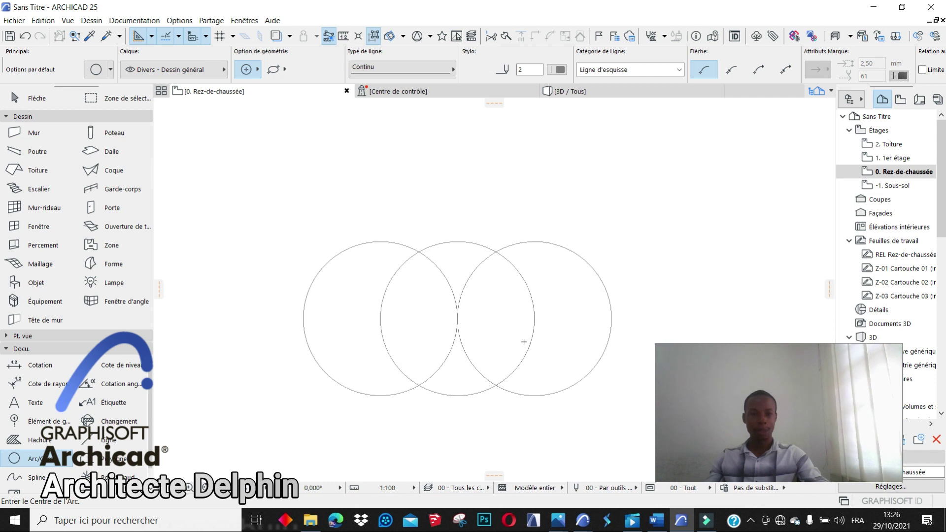
{"action": "scroll", "coordinate": [471, 338], "scroll_direction": "up", "scroll_amount": 3}
{"action": "left_click", "coordinate": [473, 272]}
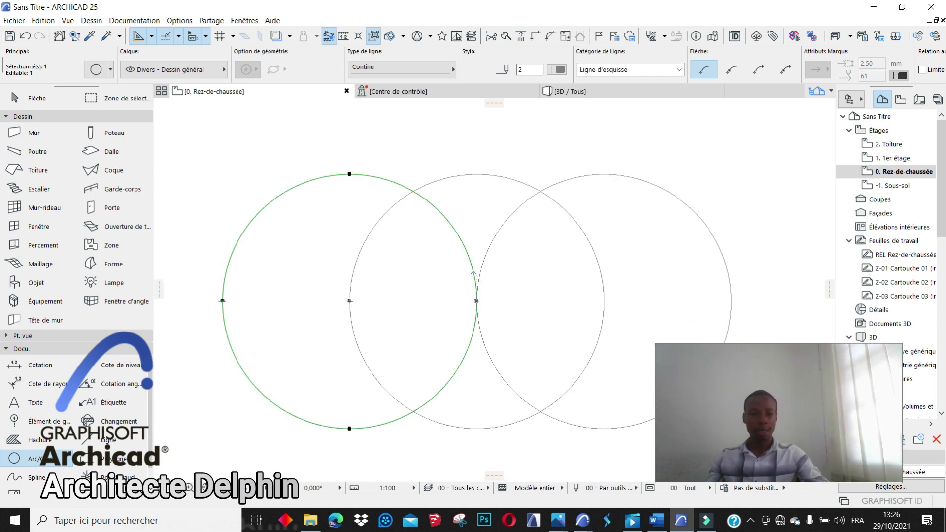
{"action": "left_click", "coordinate": [473, 273]}
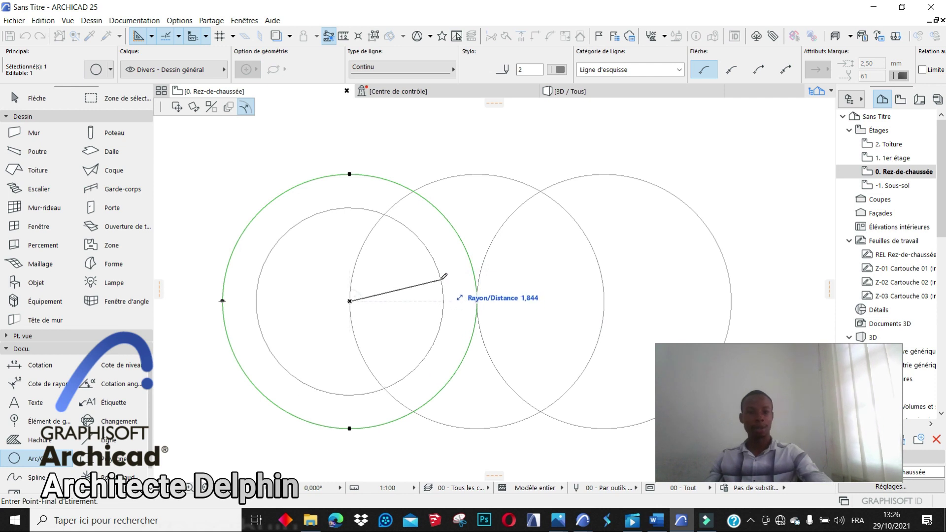
{"action": "key", "text": "Escape"}
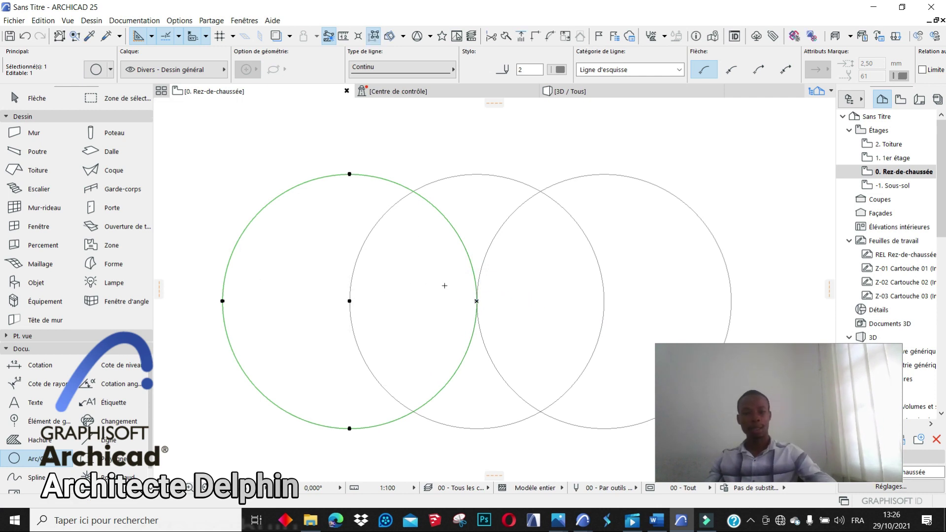
{"action": "key", "text": "Escape"}
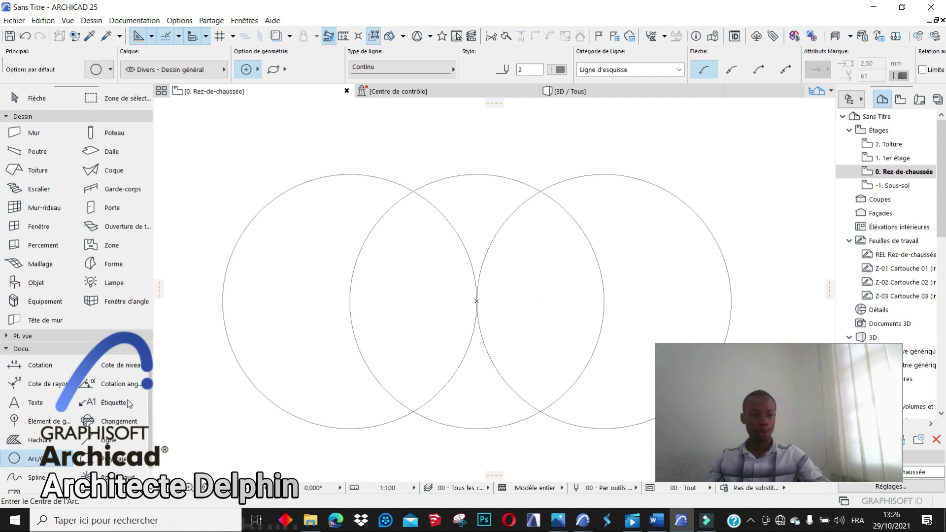
Draw a horizontal line between the left circle's centre and the origin, and a short vertical line downward from it.
{"action": "left_click", "coordinate": [106, 440]}
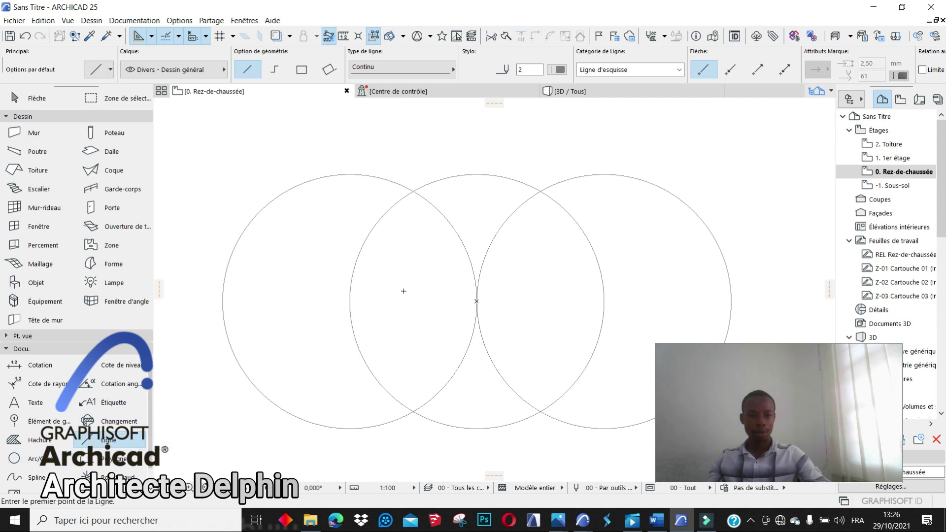
{"action": "left_click", "coordinate": [350, 300]}
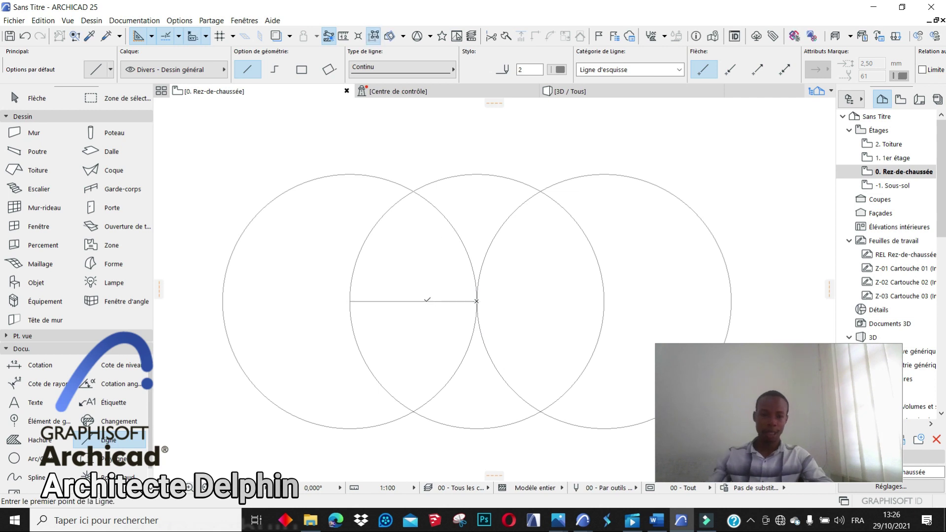
{"action": "left_click", "coordinate": [427, 301]}
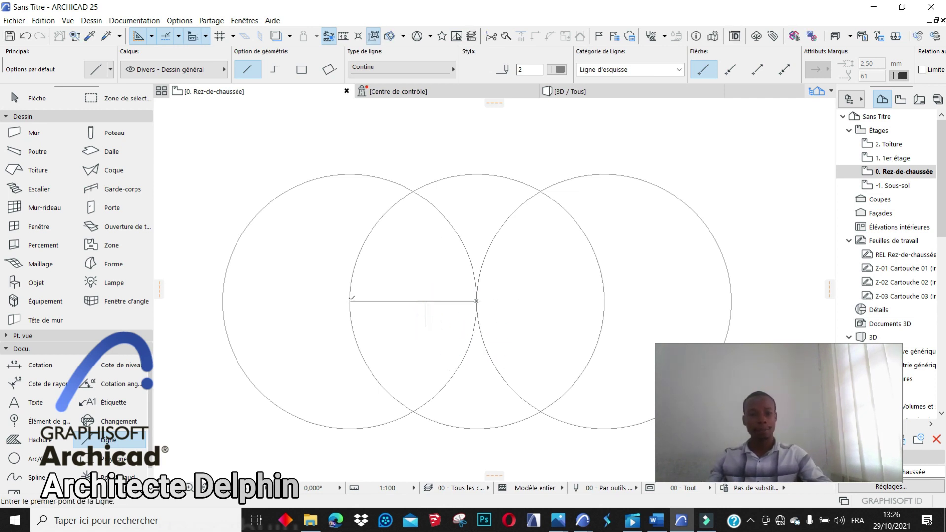
{"action": "left_click", "coordinate": [454, 225], "text": "shift"}
{"action": "left_click", "coordinate": [429, 214]}
{"action": "left_click", "coordinate": [401, 261]}
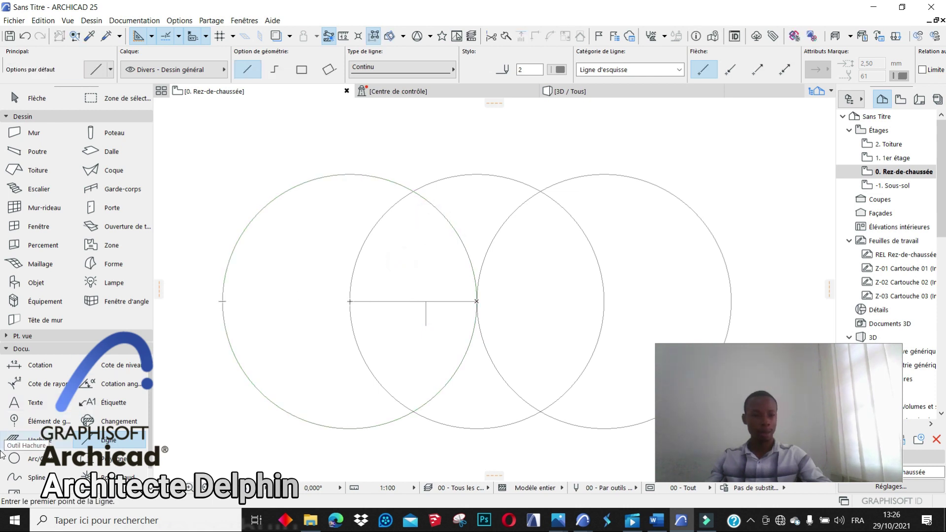
Draw a smaller circle concentric with the left circle, passing through the short vertical line's upper end.
{"action": "left_click", "coordinate": [40, 454]}
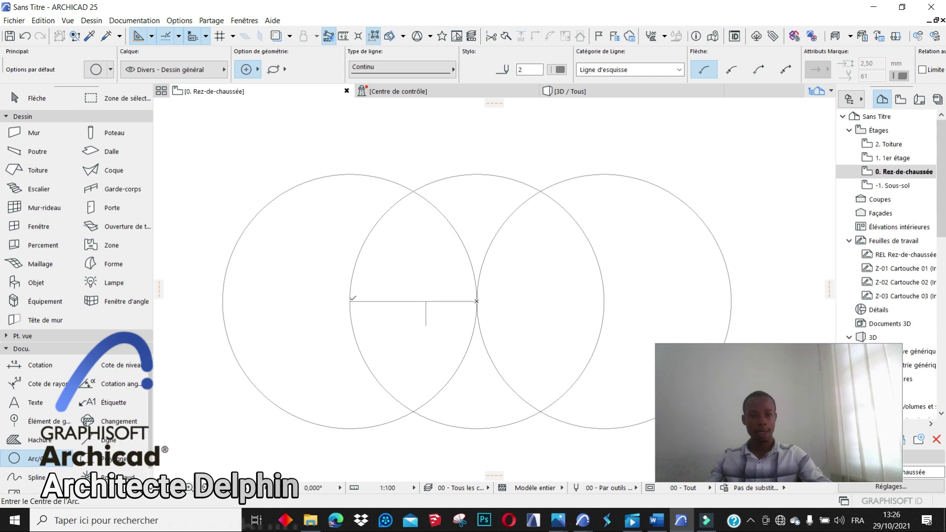
{"action": "left_click", "coordinate": [427, 302]}
{"action": "scroll", "coordinate": [430, 321], "scroll_direction": "down", "scroll_amount": 3}
{"action": "scroll", "coordinate": [430, 320], "scroll_direction": "up", "scroll_amount": 3}
Mirror a copy of the small inner circle about a vertical axis through the origin.
{"action": "left_click", "coordinate": [333, 294], "text": "shift"}
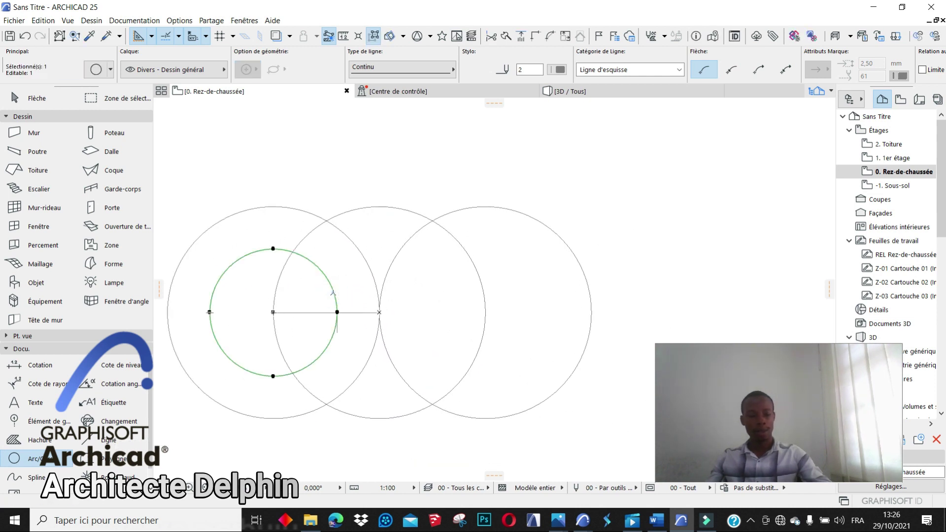
{"action": "key", "text": "ctrl+alt+m"}
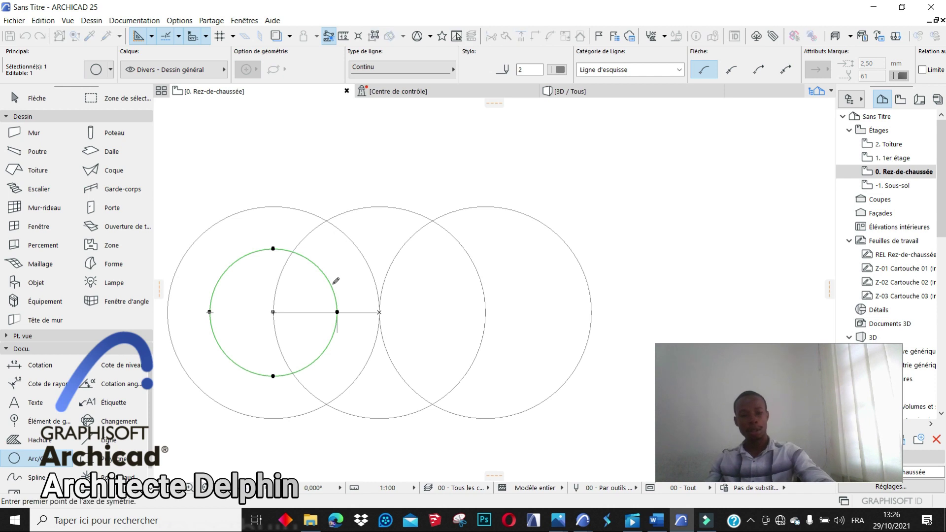
{"action": "left_click", "coordinate": [380, 312]}
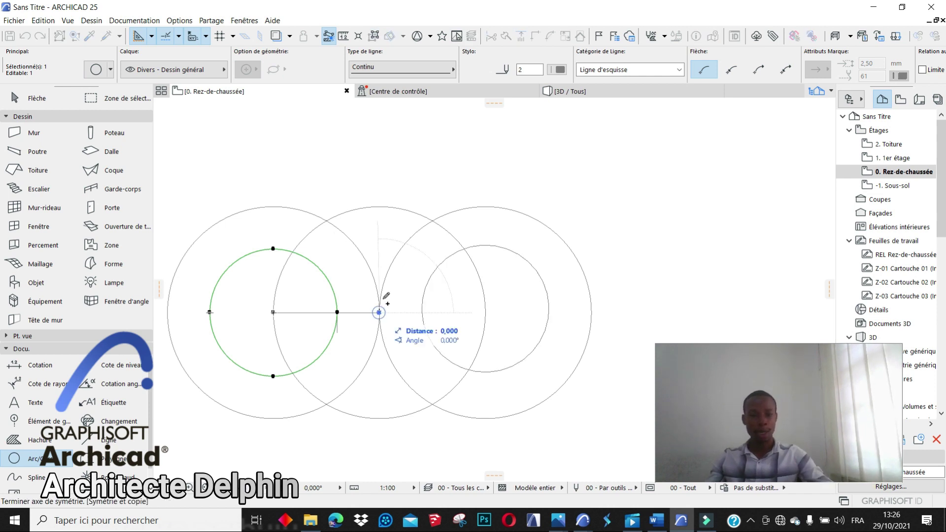
{"action": "left_click", "coordinate": [380, 193]}
{"action": "key", "text": "Escape"}
{"action": "scroll", "coordinate": [416, 303], "scroll_direction": "down", "scroll_amount": 2}
{"action": "scroll", "coordinate": [399, 313], "scroll_direction": "up", "scroll_amount": 2}
{"action": "scroll", "coordinate": [390, 318], "scroll_direction": "down", "scroll_amount": 2}
{"action": "scroll", "coordinate": [380, 321], "scroll_direction": "up", "scroll_amount": 2}
{"action": "left_click", "coordinate": [299, 295], "text": "shift"}
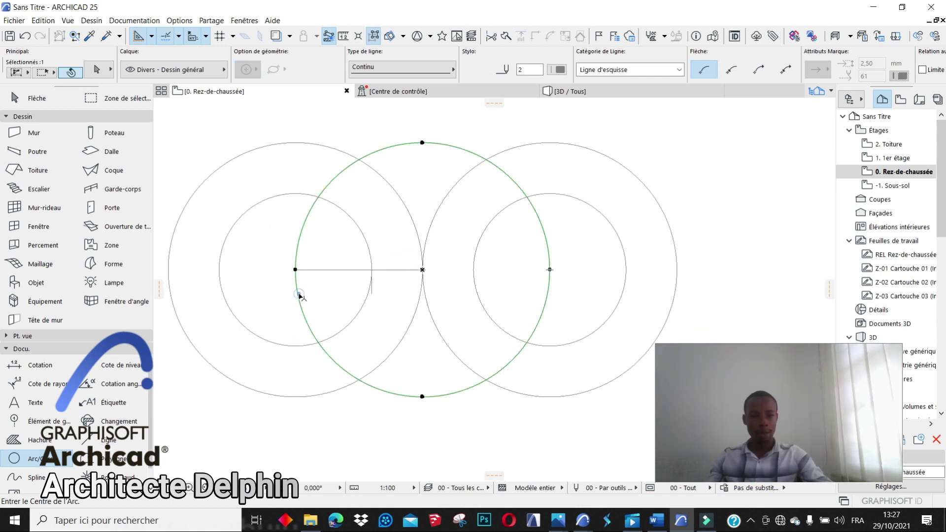
{"action": "left_click", "coordinate": [299, 294]}
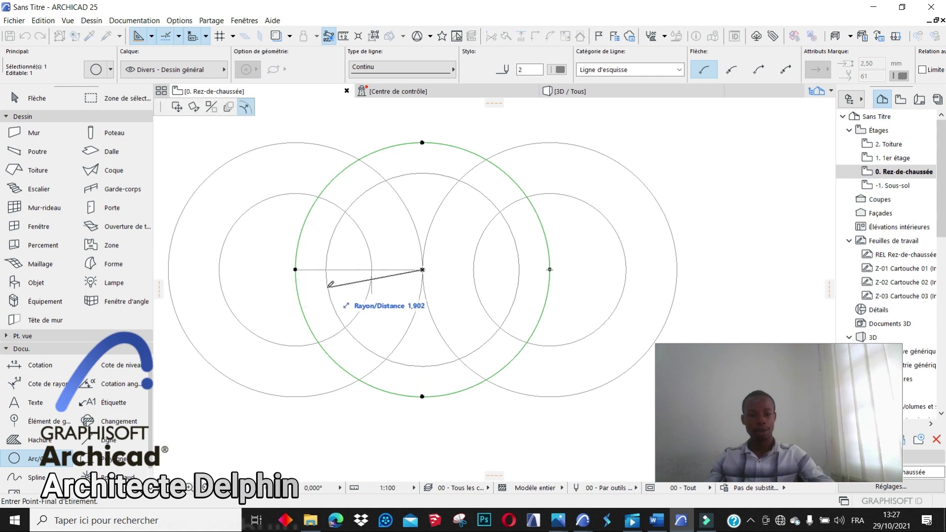
{"action": "key", "text": "Escape"}
{"action": "key", "text": "Escape"}
{"action": "left_click", "coordinate": [299, 300]}
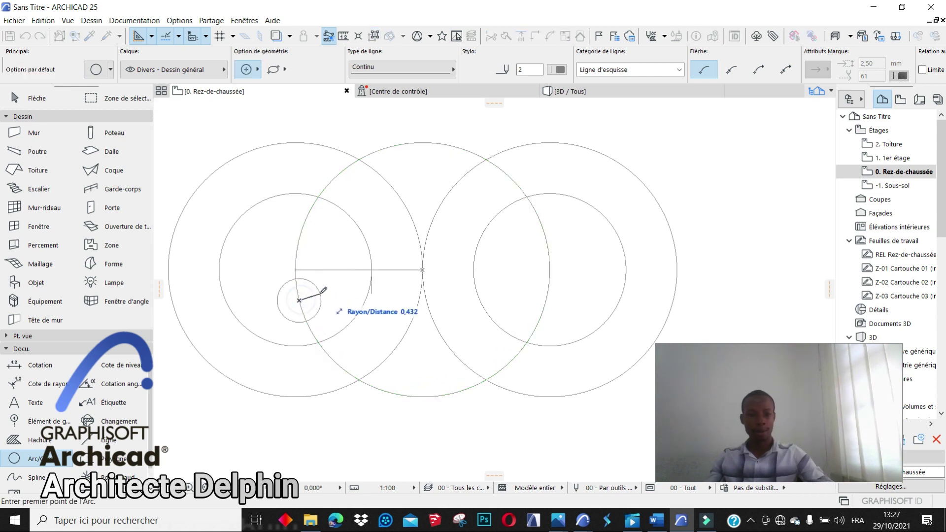
{"action": "key", "text": "Escape"}
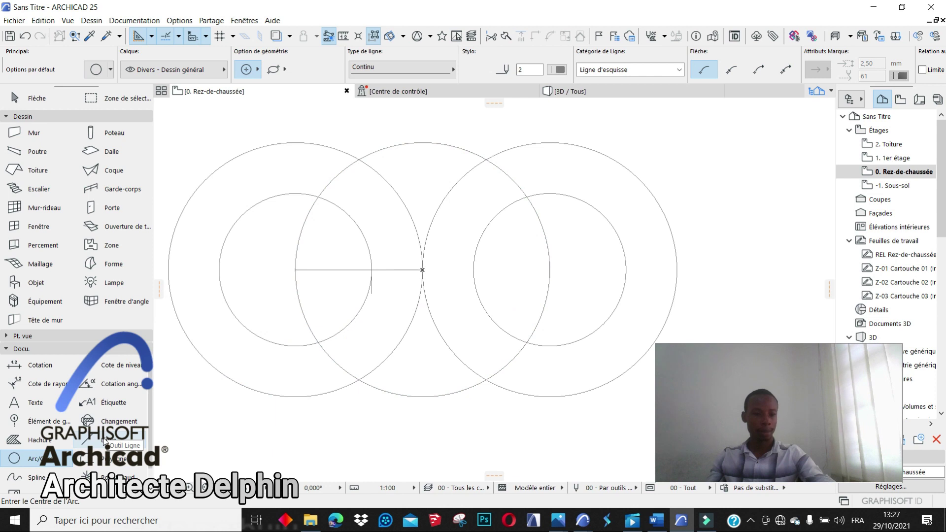
Draw an oblique line from the origin to the middle circle's lower-left arc, and a 1,3-long line back along it from the outer end.
{"action": "left_click", "coordinate": [105, 440]}
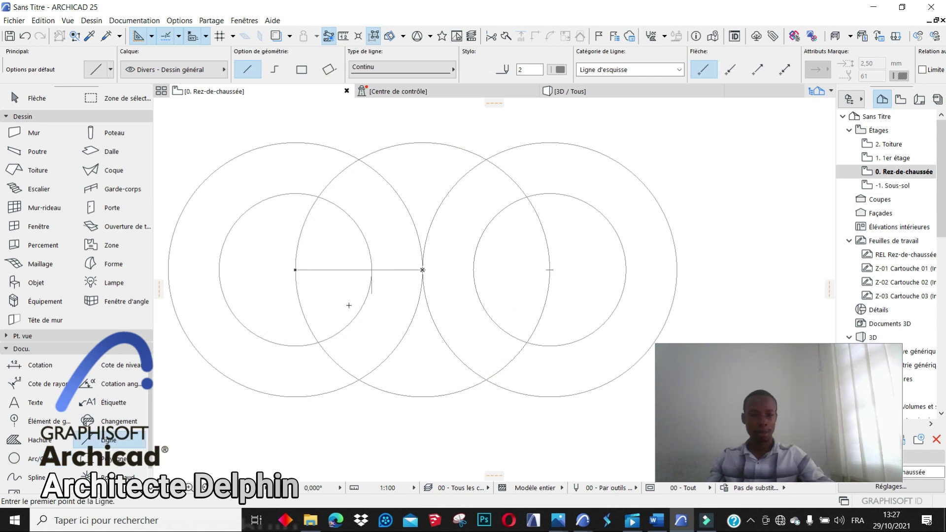
{"action": "left_click", "coordinate": [422, 270]}
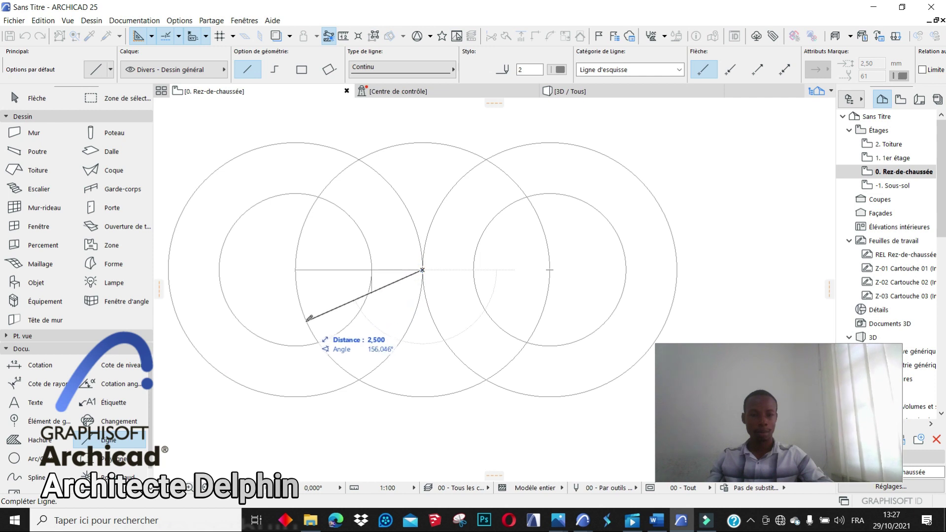
{"action": "left_click", "coordinate": [310, 319]}
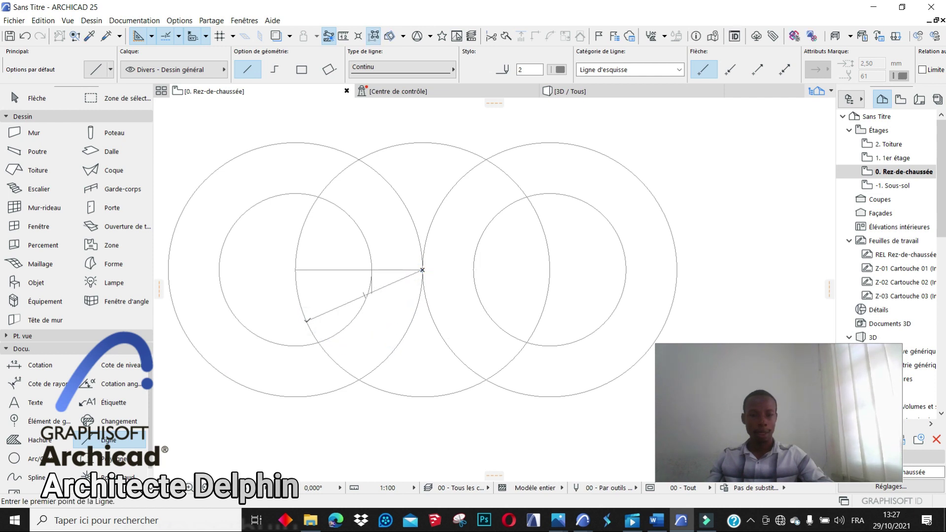
{"action": "left_click", "coordinate": [307, 320]}
{"action": "type", "text": "1,3"}
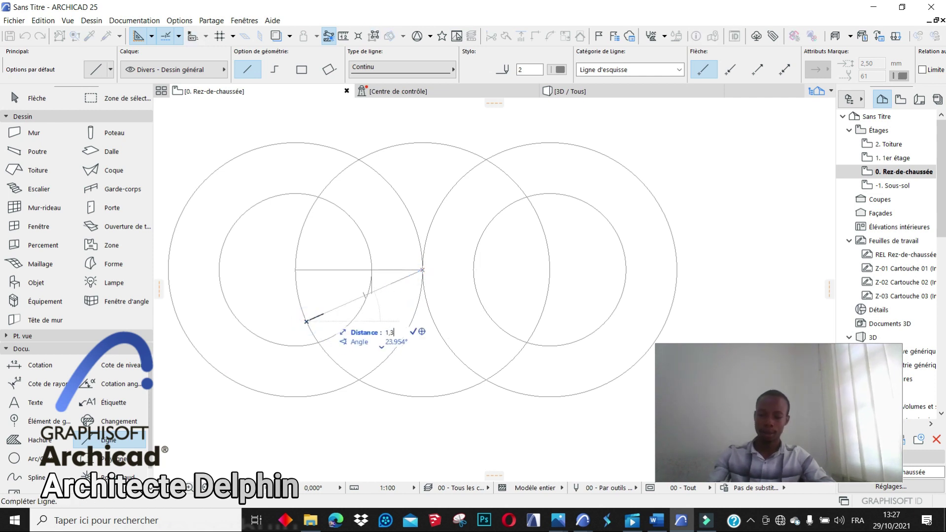
{"action": "key", "text": "Return"}
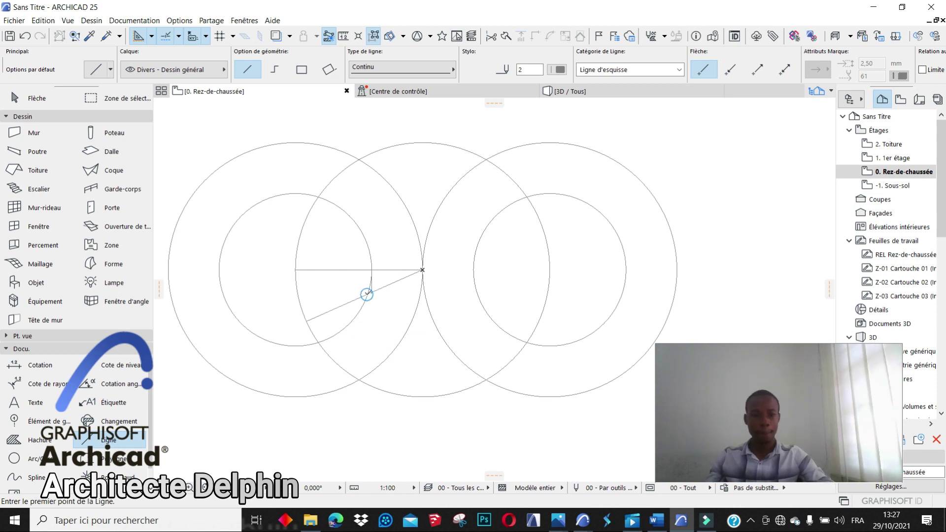
Stretch the middle circle to a radius of about 2,979, keeping its centre on the origin.
{"action": "scroll", "coordinate": [370, 293], "scroll_direction": "down", "scroll_amount": 3}
{"action": "scroll", "coordinate": [389, 298], "scroll_direction": "up", "scroll_amount": 3}
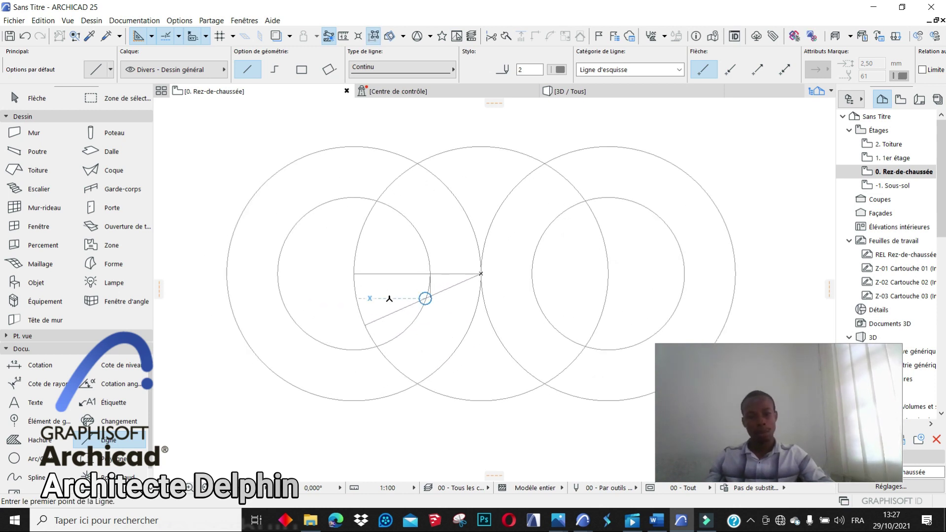
{"action": "scroll", "coordinate": [387, 298], "scroll_direction": "down", "scroll_amount": 2}
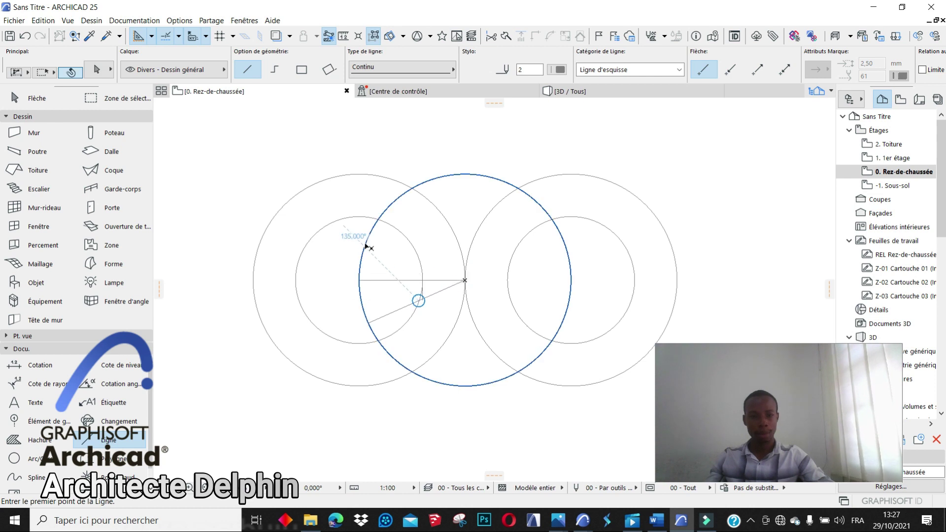
{"action": "left_click", "coordinate": [365, 243], "text": "shift"}
{"action": "left_click", "coordinate": [365, 243]}
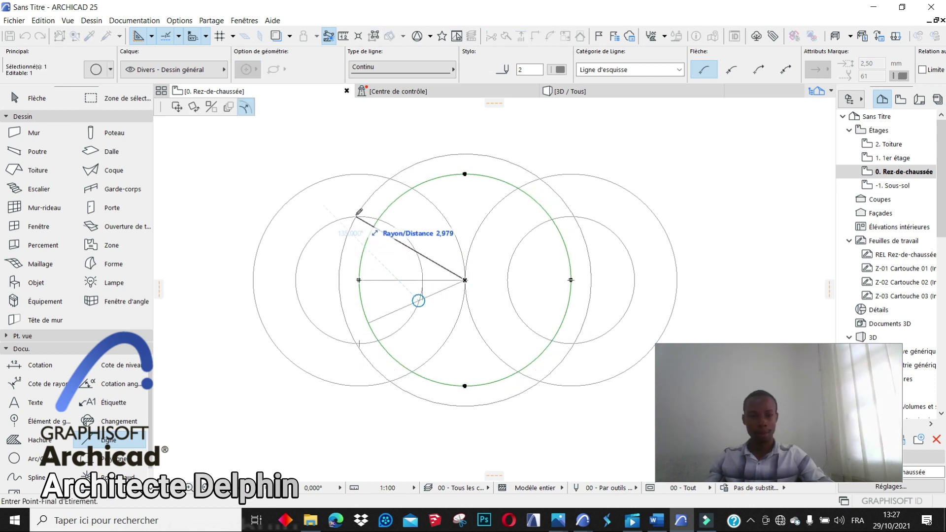
{"action": "left_click", "coordinate": [359, 212]}
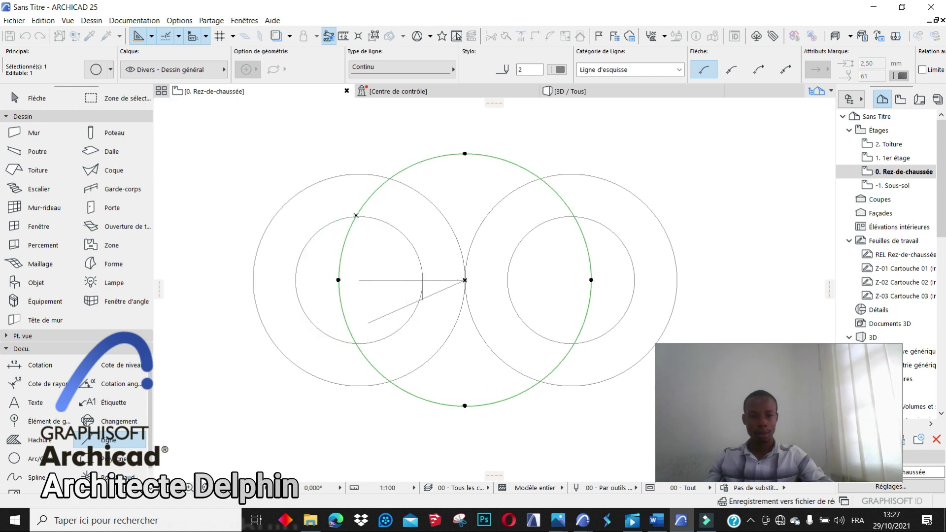
{"action": "key", "text": "Escape"}
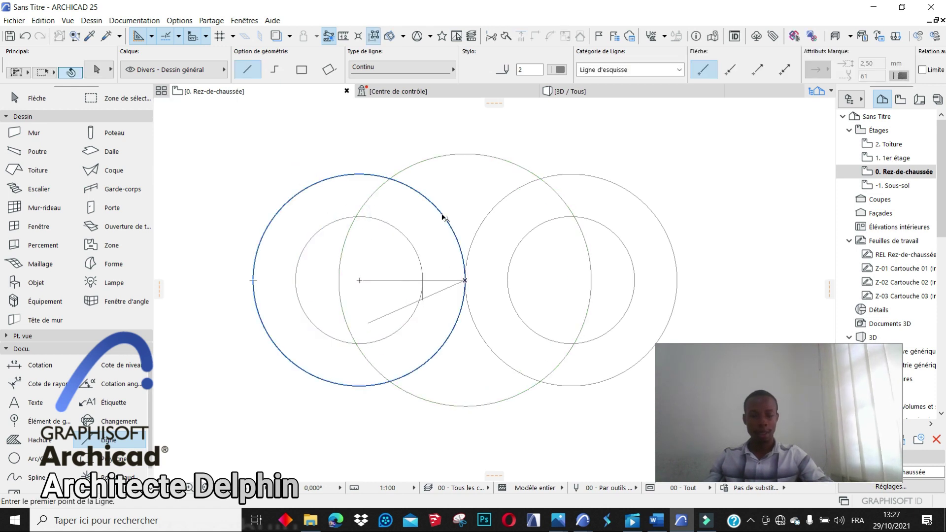
Copy the enlarged circle left from its right quadrant to the origin, and copy that circle right from its left quadrant to the origin.
{"action": "left_click", "coordinate": [430, 159], "text": "shift"}
{"action": "key", "text": "ctrl+d"}
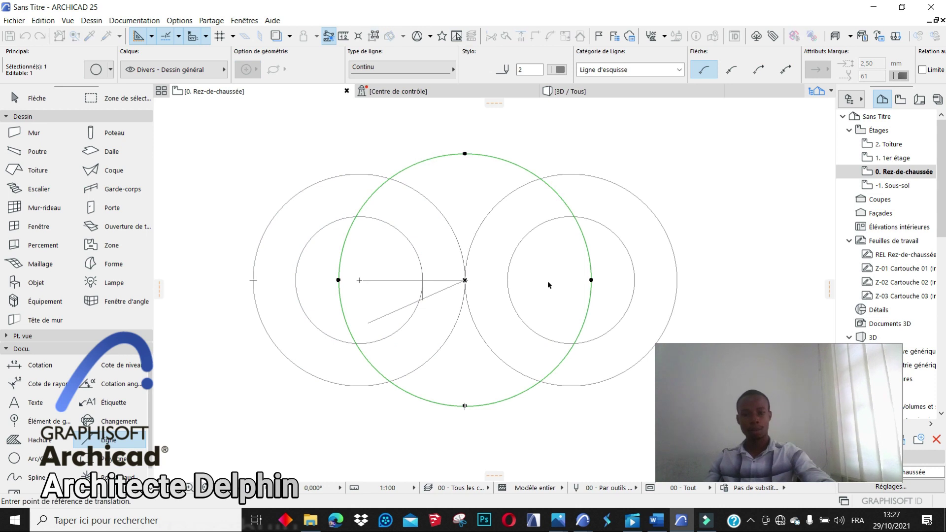
{"action": "left_click", "coordinate": [591, 281]}
{"action": "left_click", "coordinate": [465, 281]}
{"action": "key", "text": "ctrl+d"}
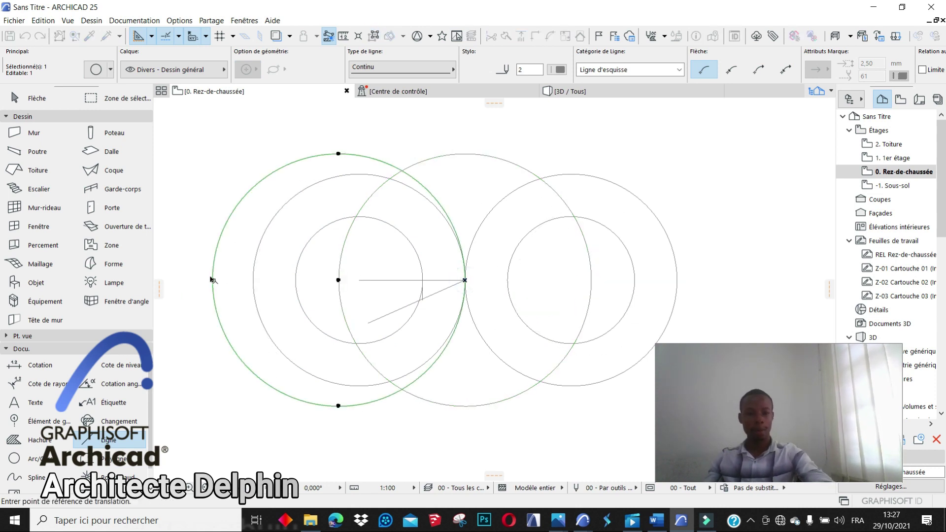
{"action": "left_click", "coordinate": [213, 280]}
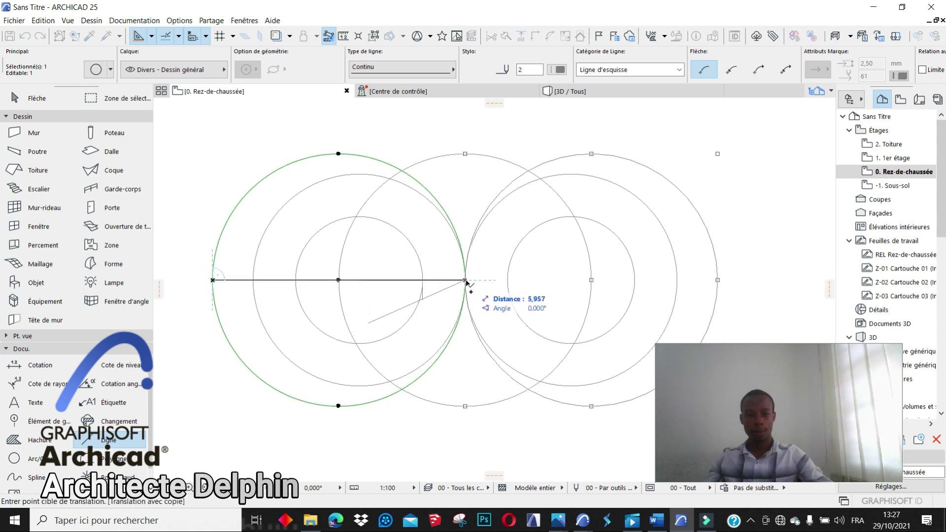
{"action": "left_click", "coordinate": [465, 280]}
Delete the four older circles, namely the outer and inner ones on both the left and right sides.
{"action": "left_click_drag", "start_coordinate": [307, 263], "coordinate": [265, 207]}
{"action": "left_click_drag", "start_coordinate": [691, 281], "coordinate": [619, 246], "text": "shift"}
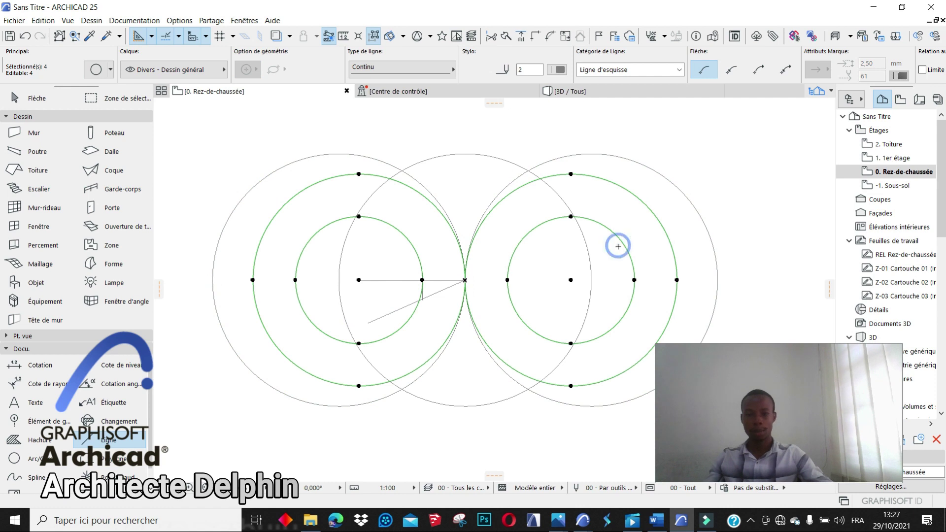
{"action": "key", "text": "Delete"}
{"action": "scroll", "coordinate": [420, 290], "scroll_direction": "up", "scroll_amount": 2}
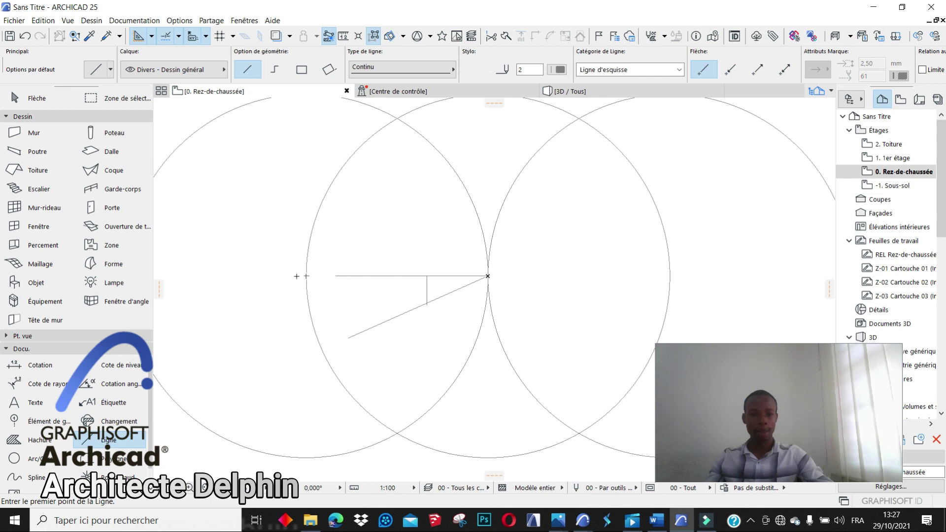
Draw an inner circle centred on the enlarged left circle, passing through the top of the short vertical line.
{"action": "left_click", "coordinate": [17, 458]}
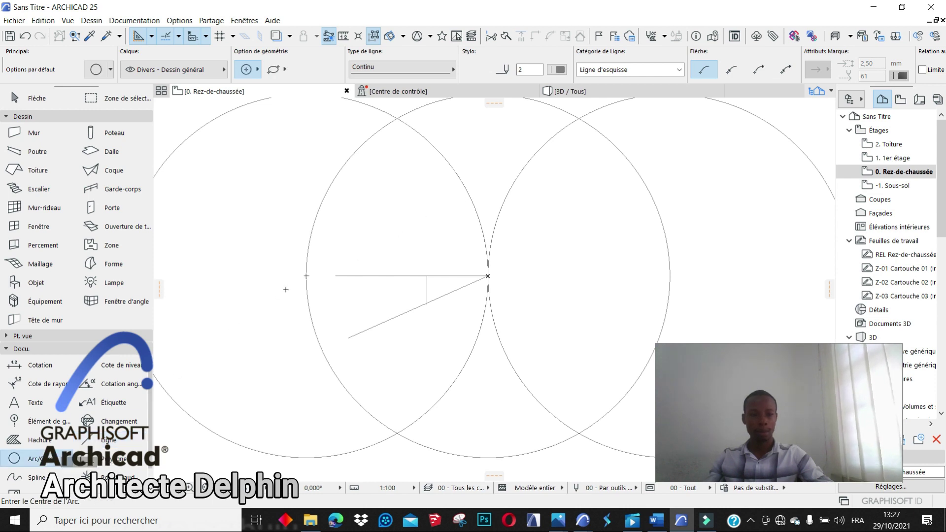
{"action": "left_click", "coordinate": [306, 275]}
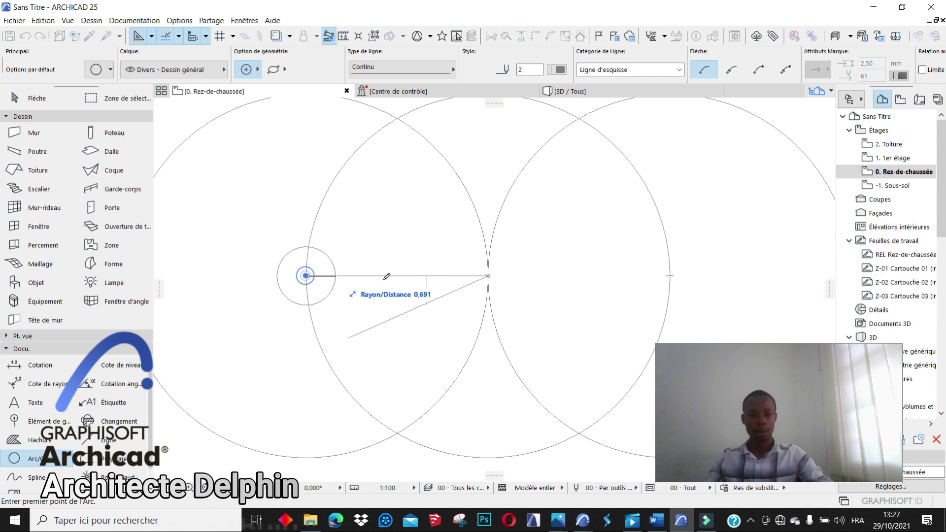
{"action": "left_click", "coordinate": [428, 276]}
Mirror a copy of the new inner circle to the right side about a vertical axis through the origin.
{"action": "left_click", "coordinate": [422, 225], "text": "shift"}
{"action": "left_click", "coordinate": [394, 209], "text": "shift"}
{"action": "key", "text": "ctrl+m"}
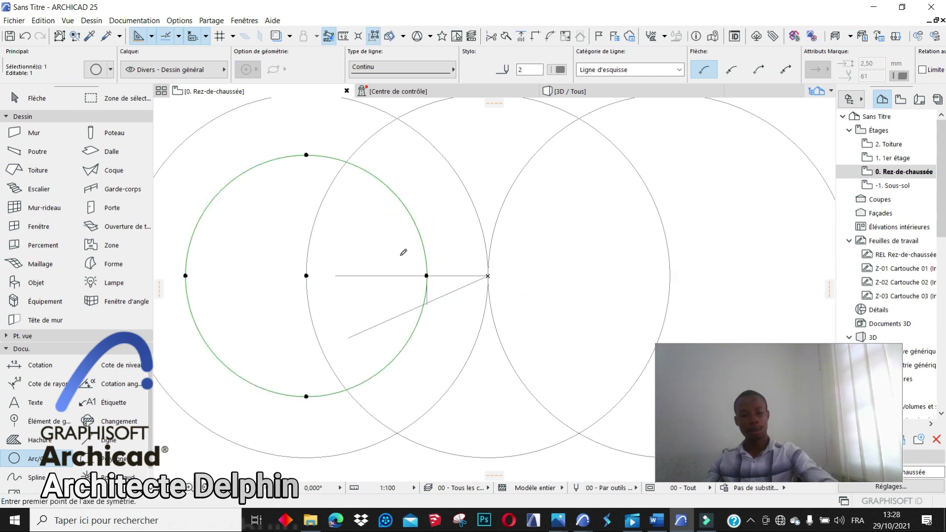
{"action": "key", "text": "ctrl"}
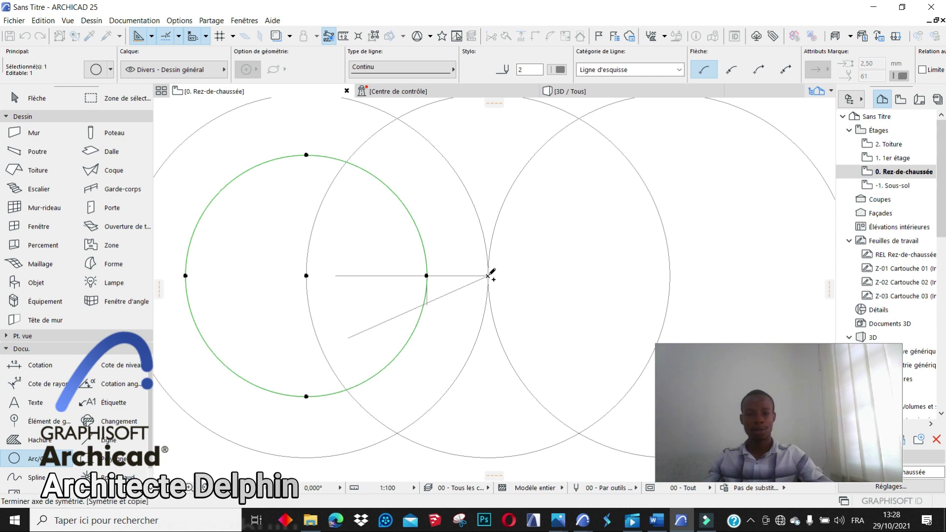
{"action": "left_click", "coordinate": [489, 339]}
{"action": "key", "text": "Escape"}
{"action": "scroll", "coordinate": [365, 315], "scroll_direction": "down", "scroll_amount": 2}
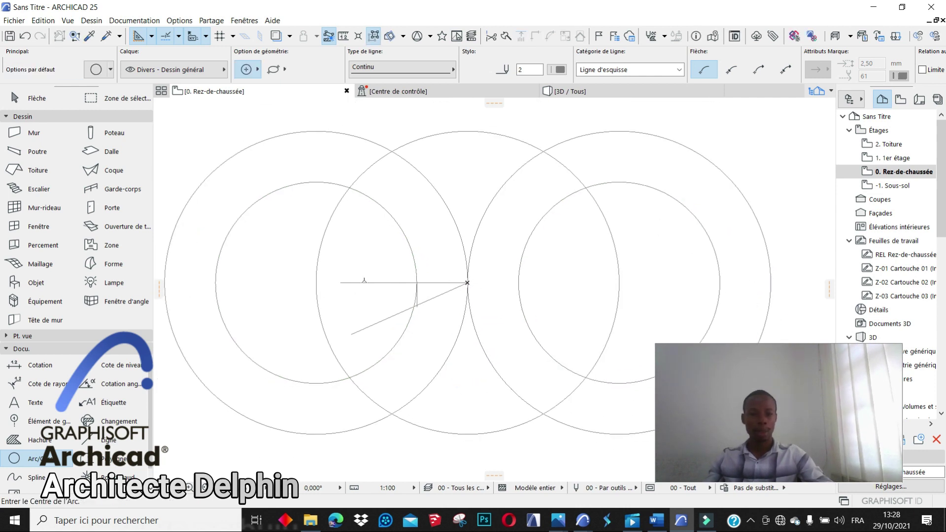
Stretch the horizontal line's outer end to the enlarged left circle's centre.
{"action": "left_click", "coordinate": [346, 282], "text": "shift"}
{"action": "left_click", "coordinate": [340, 283]}
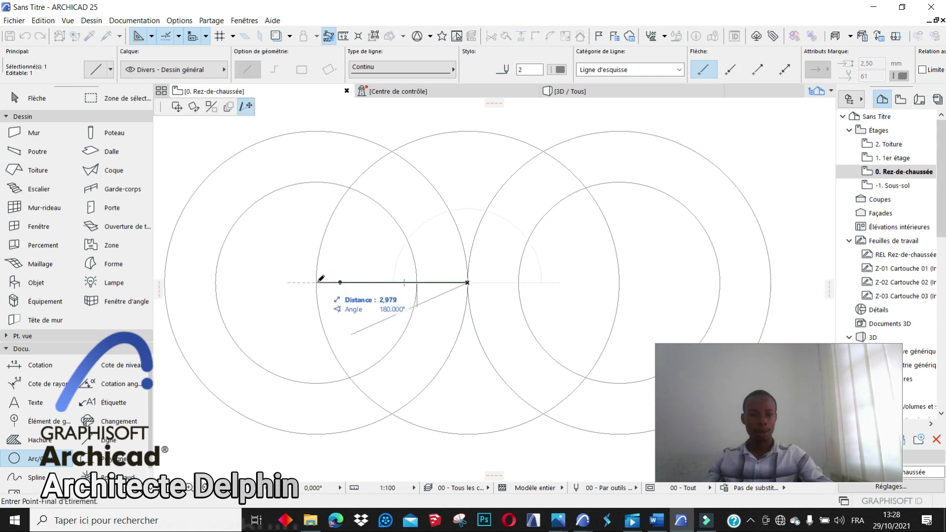
{"action": "left_click", "coordinate": [320, 283]}
{"action": "key", "text": "Escape"}
{"action": "left_click", "coordinate": [316, 283]}
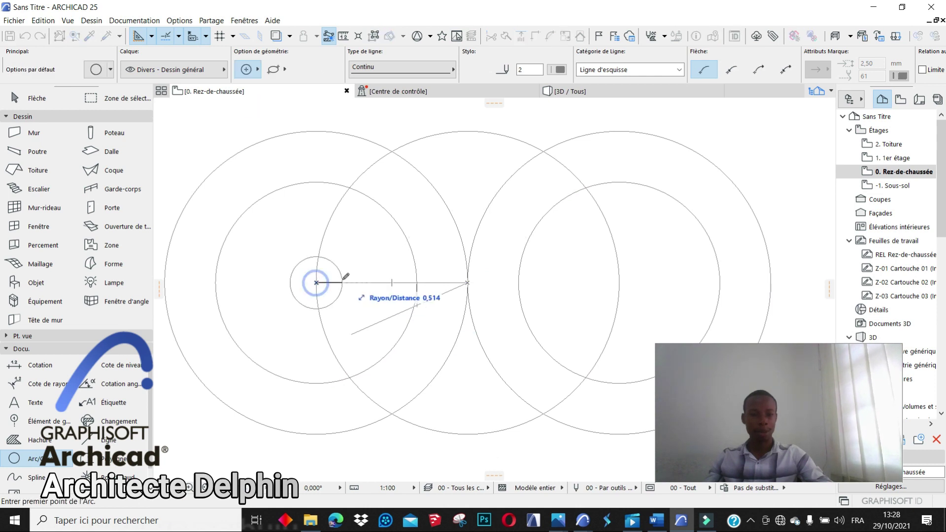
{"action": "left_click", "coordinate": [131, 439]}
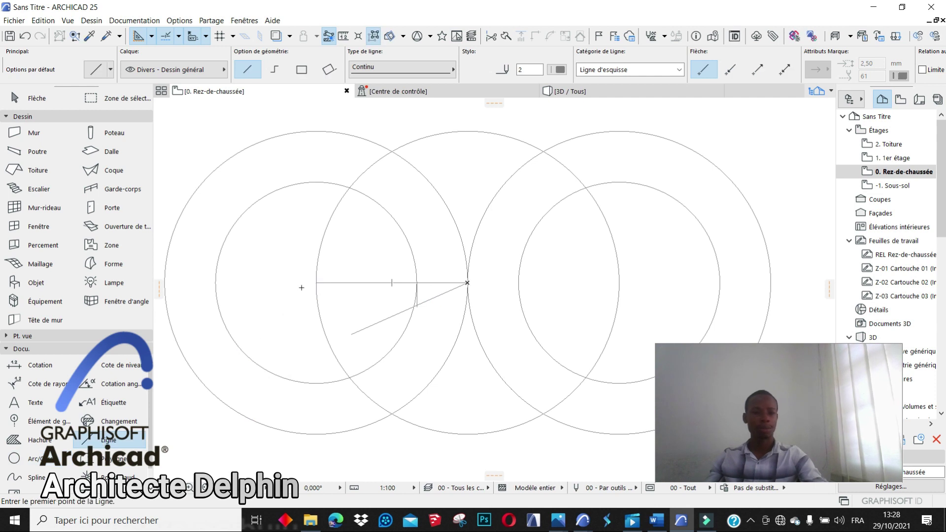
Draw a 1,3-long horizontal line inward from the left circles' centre and a short vertical line down from its end.
{"action": "left_click", "coordinate": [316, 282]}
{"action": "type", "text": "1"}
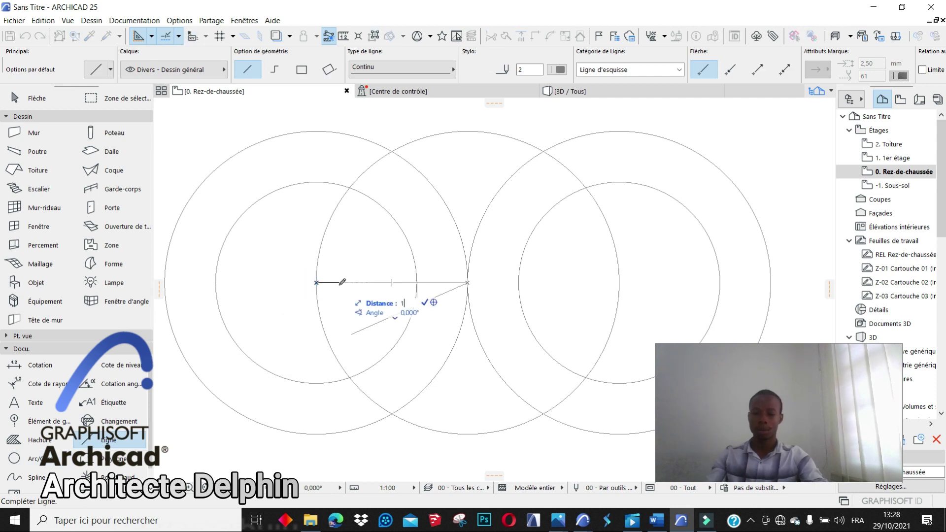
{"action": "type", "text": ",3"}
{"action": "key", "text": "Return"}
{"action": "left_click", "coordinate": [382, 282]}
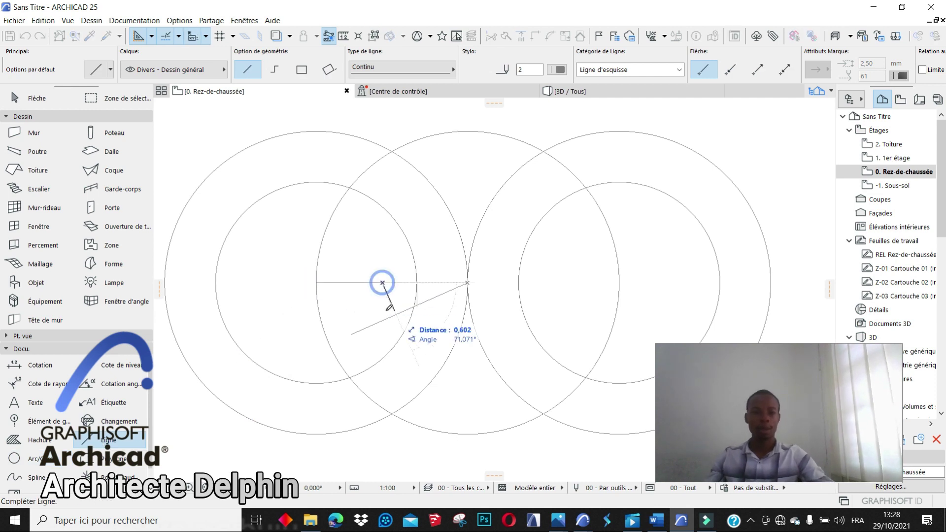
{"action": "left_click", "coordinate": [383, 300]}
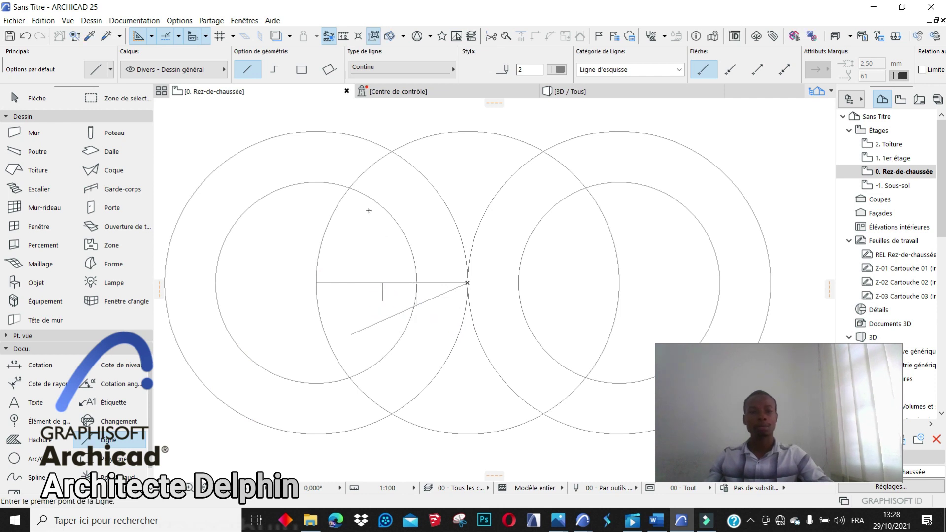
Draw a small circle centred on the origin, passing through the top of the new short vertical line.
{"action": "left_click", "coordinate": [30, 459]}
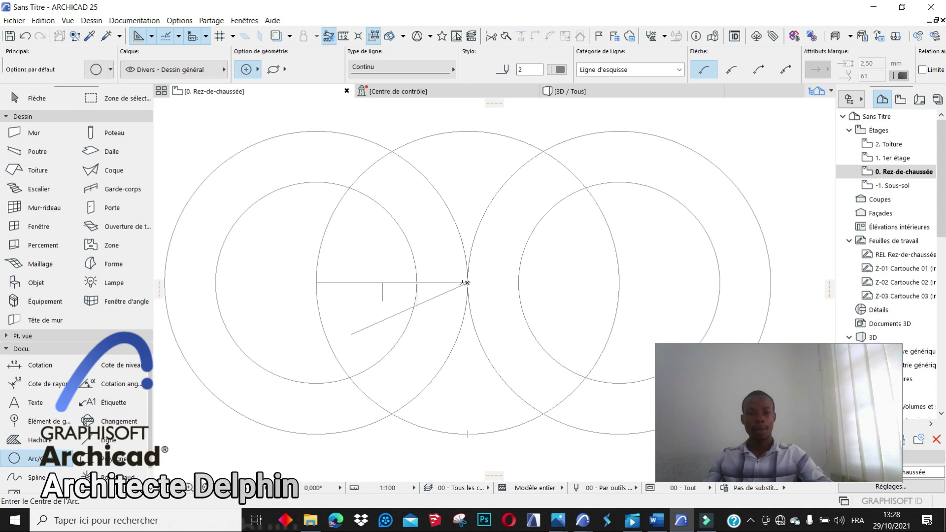
{"action": "left_click", "coordinate": [468, 282]}
{"action": "left_click", "coordinate": [382, 282]}
Delete all the straight construction lines: the slanted one, the horizontal ones and the short vertical ones.
{"action": "scroll", "coordinate": [382, 286], "scroll_direction": "up", "scroll_amount": 2}
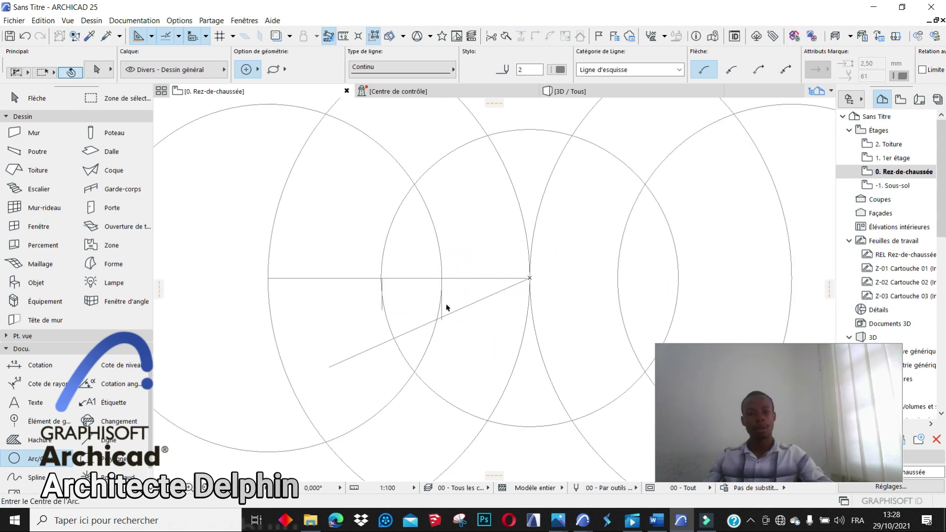
{"action": "scroll", "coordinate": [453, 327], "scroll_direction": "up", "scroll_amount": 4}
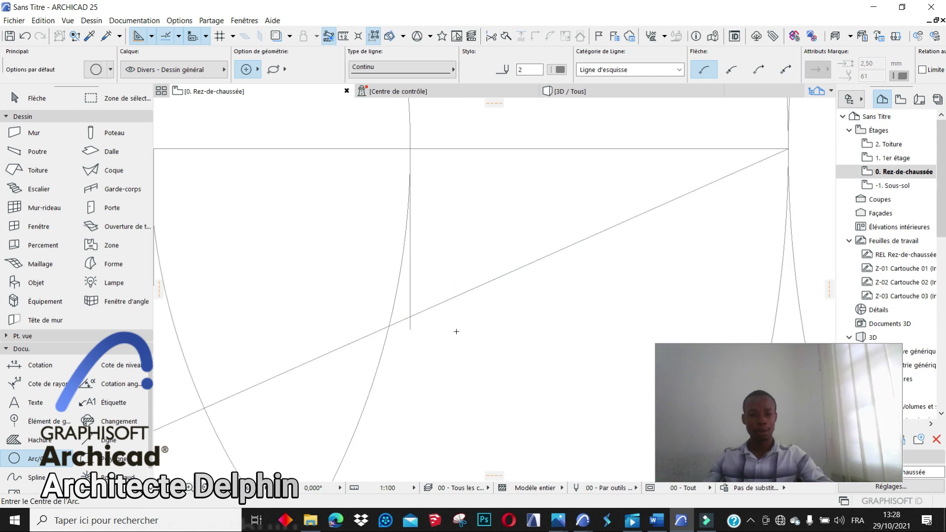
{"action": "left_click_drag", "start_coordinate": [446, 336], "coordinate": [402, 296], "text": "shift"}
{"action": "scroll", "coordinate": [488, 342], "scroll_direction": "down", "scroll_amount": 5}
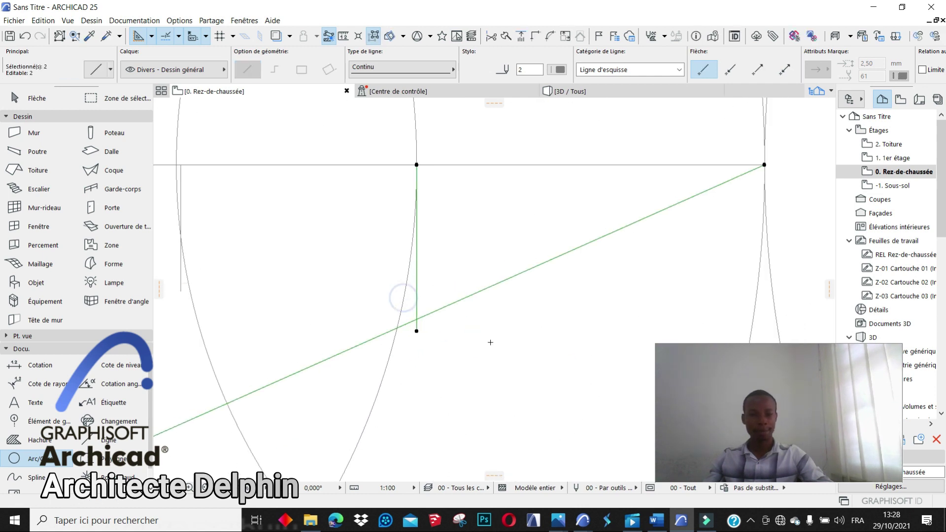
{"action": "scroll", "coordinate": [428, 315], "scroll_direction": "up", "scroll_amount": 2}
{"action": "key", "text": "shift"}
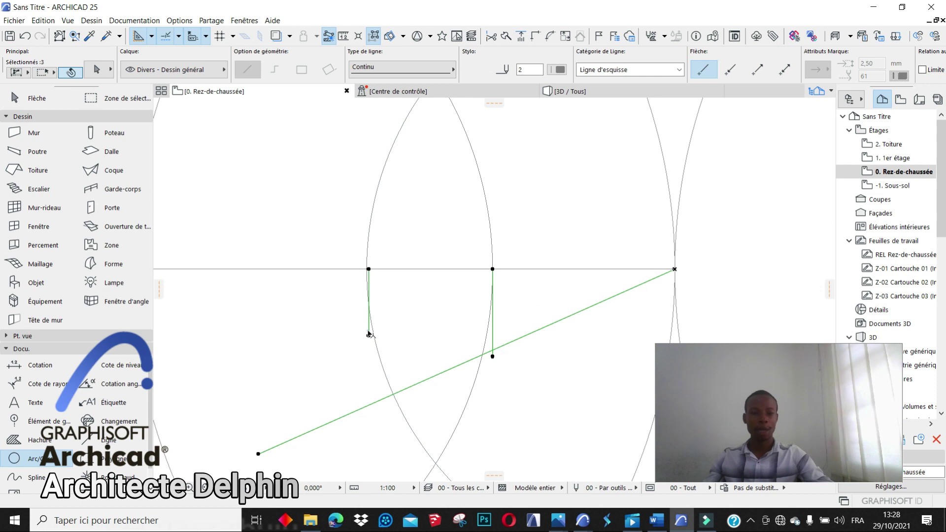
{"action": "left_click", "coordinate": [318, 269], "text": "shift"}
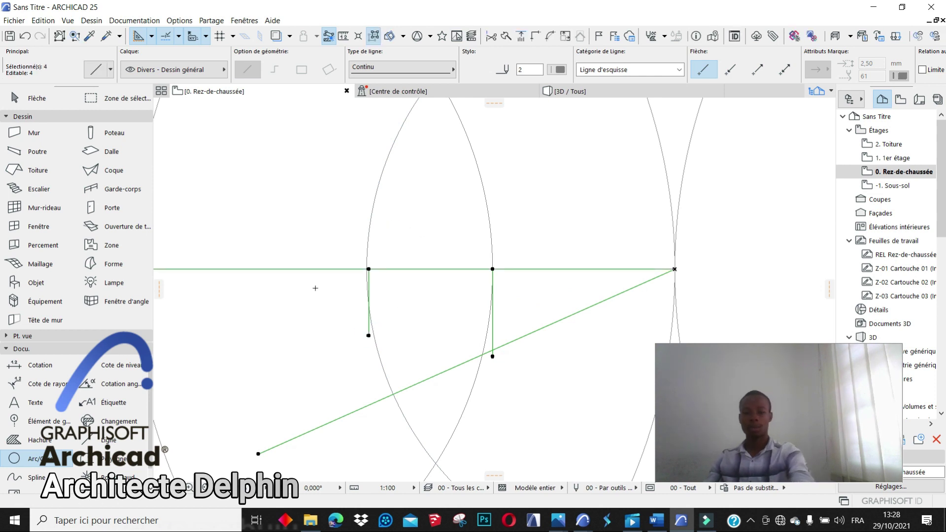
{"action": "key", "text": "Delete"}
{"action": "scroll", "coordinate": [356, 290], "scroll_direction": "down", "scroll_amount": 5}
{"action": "left_click_drag", "start_coordinate": [338, 357], "coordinate": [309, 276], "text": "shift"}
{"action": "left_click_drag", "start_coordinate": [446, 298], "coordinate": [431, 264], "text": "shift"}
{"action": "key", "text": "Delete"}
{"action": "scroll", "coordinate": [456, 313], "scroll_direction": "down", "scroll_amount": 2}
{"action": "scroll", "coordinate": [455, 313], "scroll_direction": "down", "scroll_amount": 3}
{"action": "scroll", "coordinate": [450, 301], "scroll_direction": "up", "scroll_amount": 1}
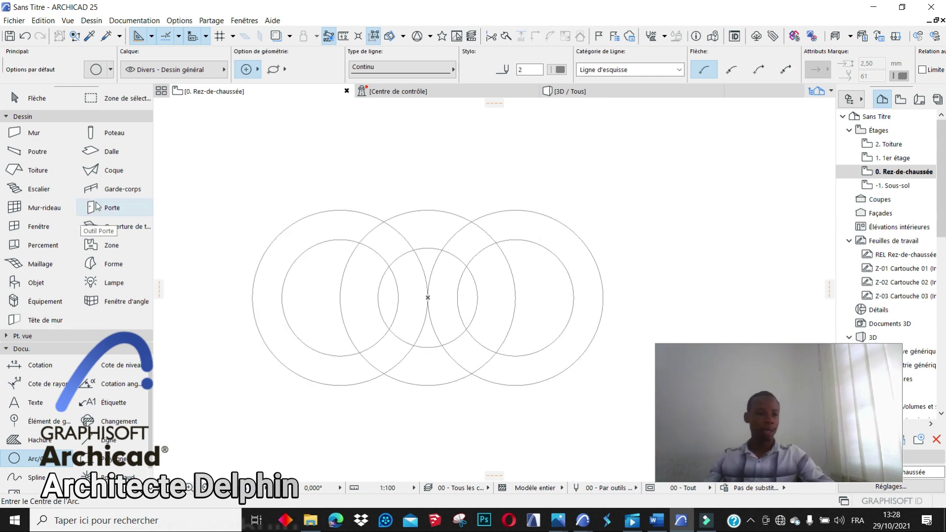
Draw a straight stair with its baseline on the left edge, from the left and middle outer circles' lower intersection to the middle outer circle's upper crossing with the left inner circle.
{"action": "left_click", "coordinate": [39, 189]}
{"action": "scroll", "coordinate": [391, 334], "scroll_direction": "up", "scroll_amount": 1}
{"action": "scroll", "coordinate": [393, 334], "scroll_direction": "up", "scroll_amount": 3}
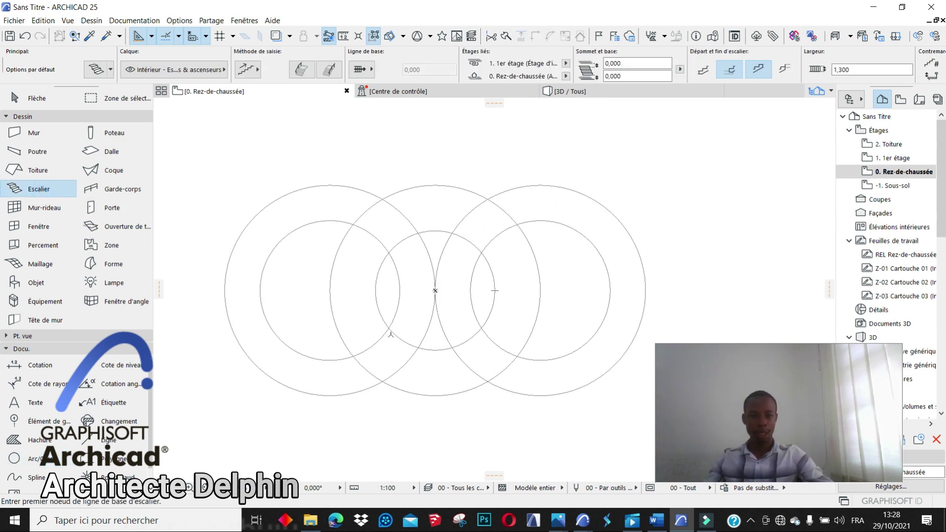
{"action": "left_click", "coordinate": [377, 403]}
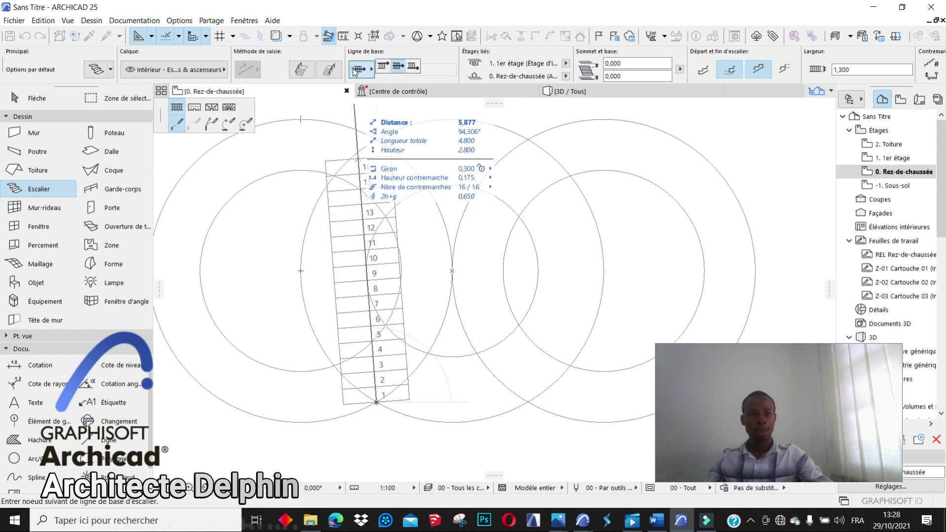
{"action": "left_click", "coordinate": [384, 68]}
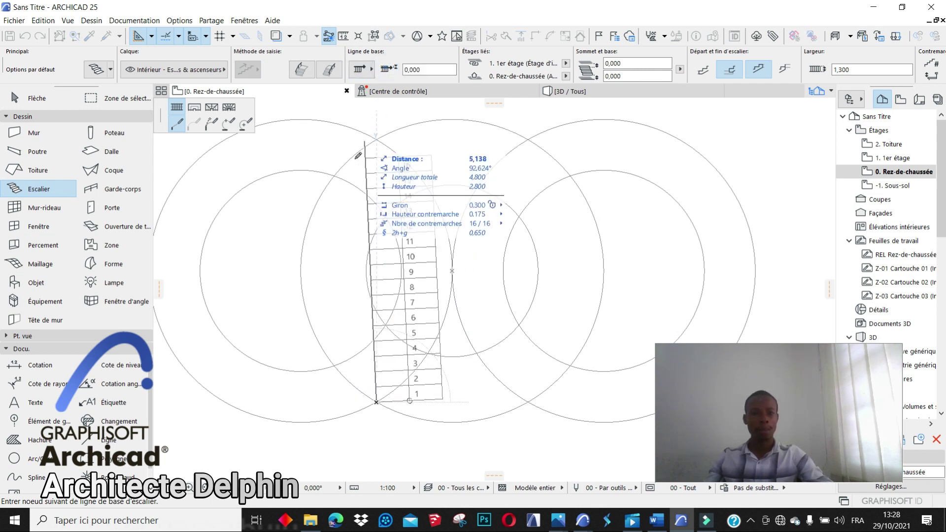
{"action": "left_click", "coordinate": [334, 174]}
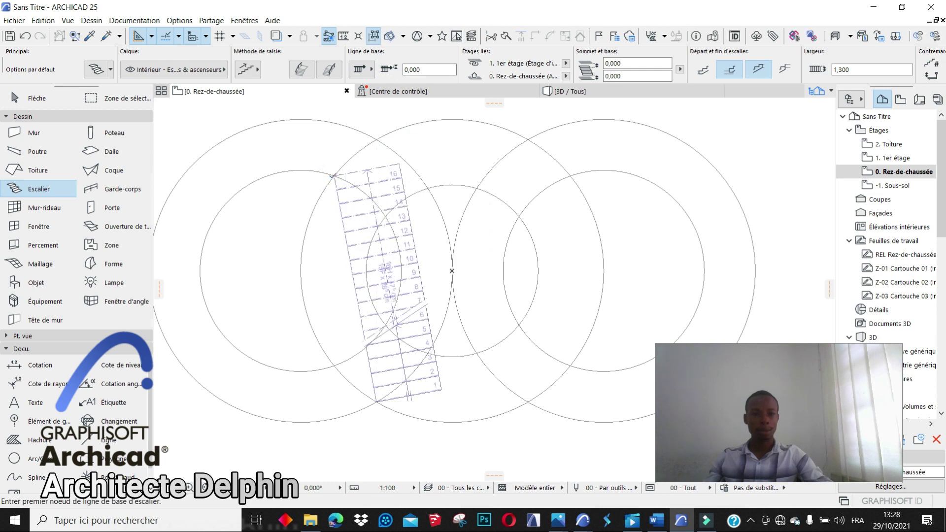
Curve the stair's baseline edge outward to follow the left side of the middle outer circle.
{"action": "left_click", "coordinate": [342, 228]}
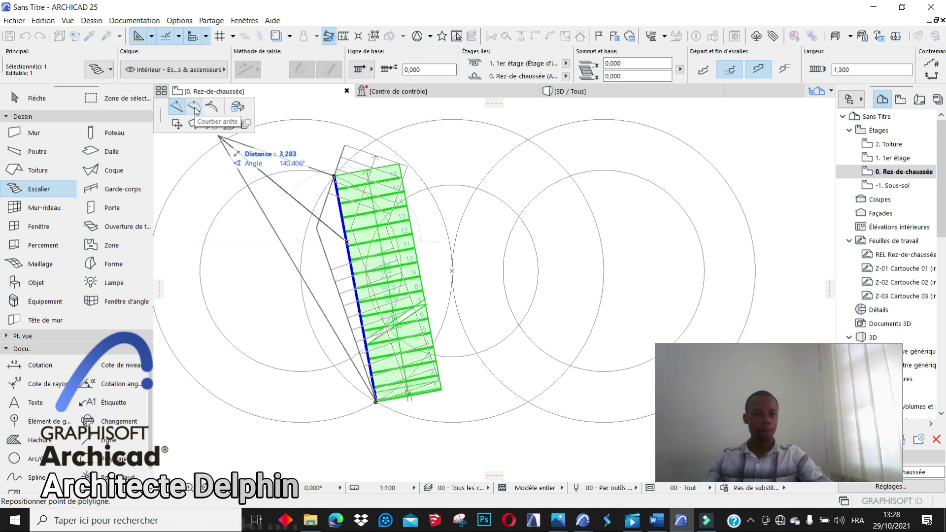
{"action": "left_click", "coordinate": [194, 111]}
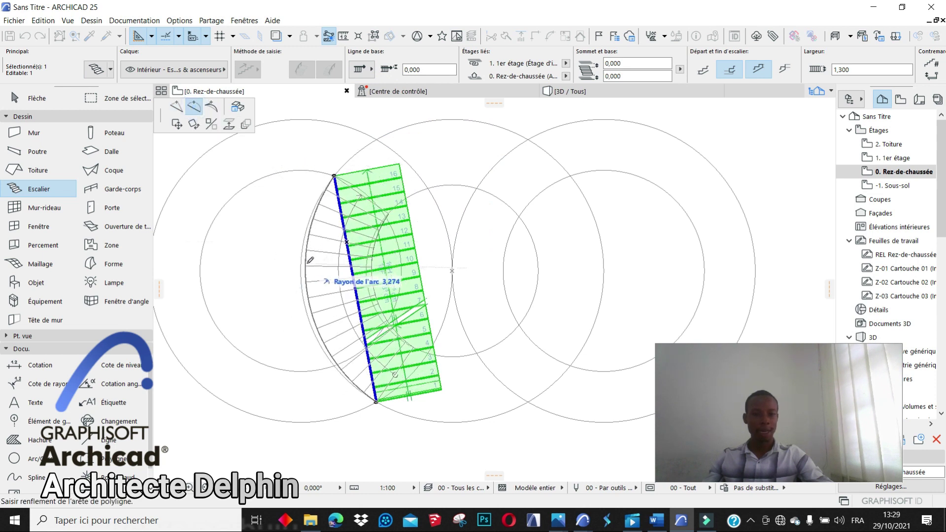
{"action": "left_click", "coordinate": [303, 260]}
Mirror a copy of the curved stair to the right side about a vertical axis through the origin.
{"action": "scroll", "coordinate": [286, 258], "scroll_direction": "down", "scroll_amount": 4}
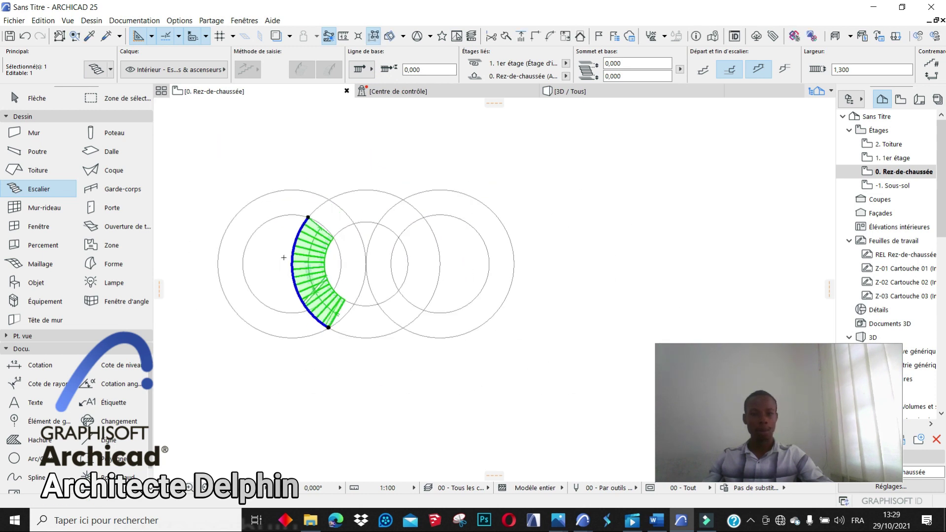
{"action": "scroll", "coordinate": [319, 255], "scroll_direction": "up", "scroll_amount": 6}
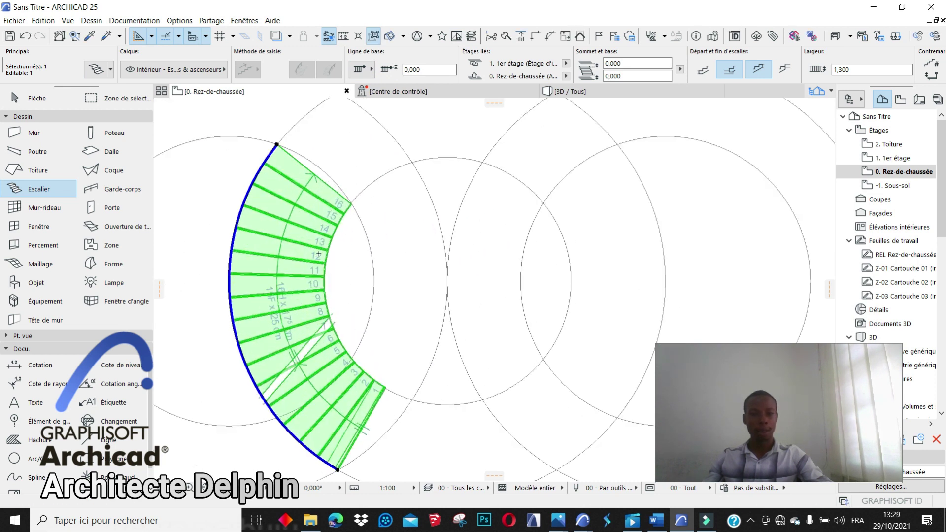
{"action": "key", "text": "ctrl+alt+m"}
{"action": "left_click", "coordinate": [447, 281]}
{"action": "left_click", "coordinate": [446, 190]}
{"action": "key", "text": "Escape"}
{"action": "scroll", "coordinate": [457, 266], "scroll_direction": "down", "scroll_amount": 2}
{"action": "scroll", "coordinate": [449, 236], "scroll_direction": "up", "scroll_amount": 2}
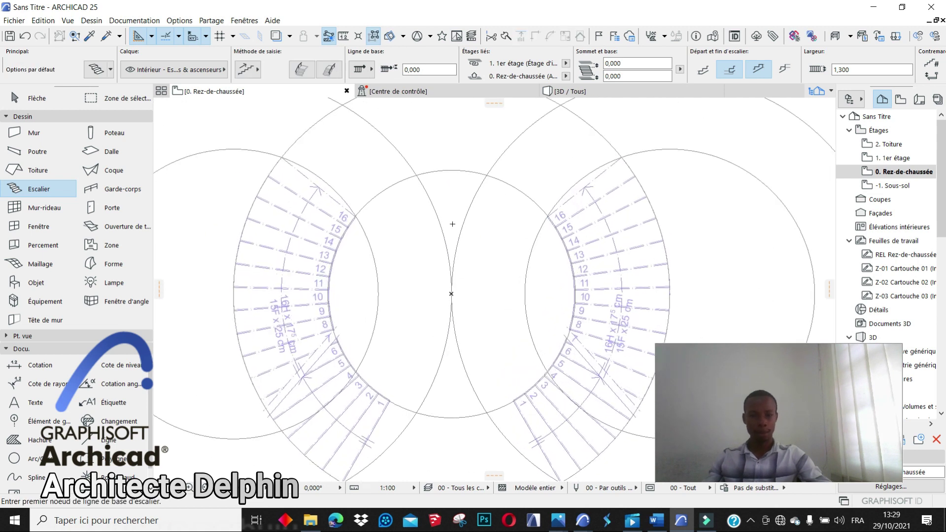
Draw a straight stair with a centred baseline from the top of the small middle circle vertically down to its bottom.
{"action": "left_click", "coordinate": [452, 171]}
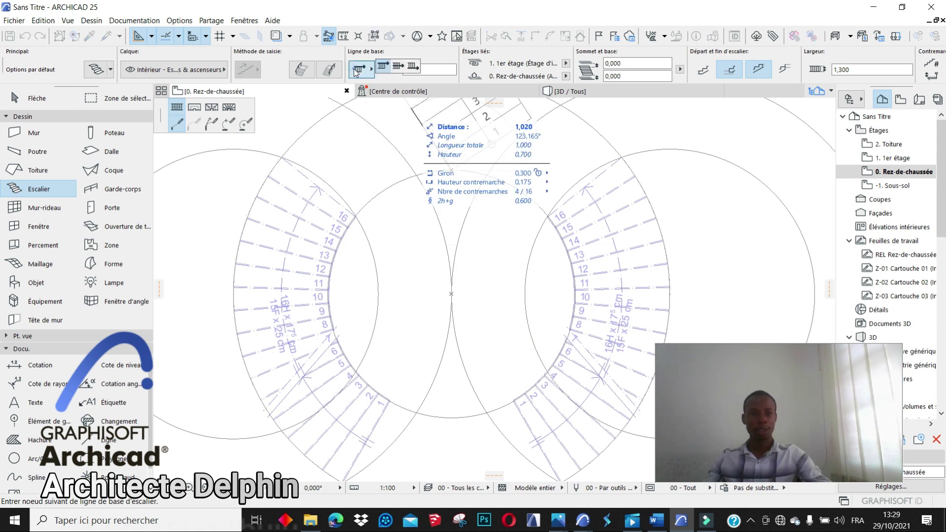
{"action": "left_click", "coordinate": [400, 66]}
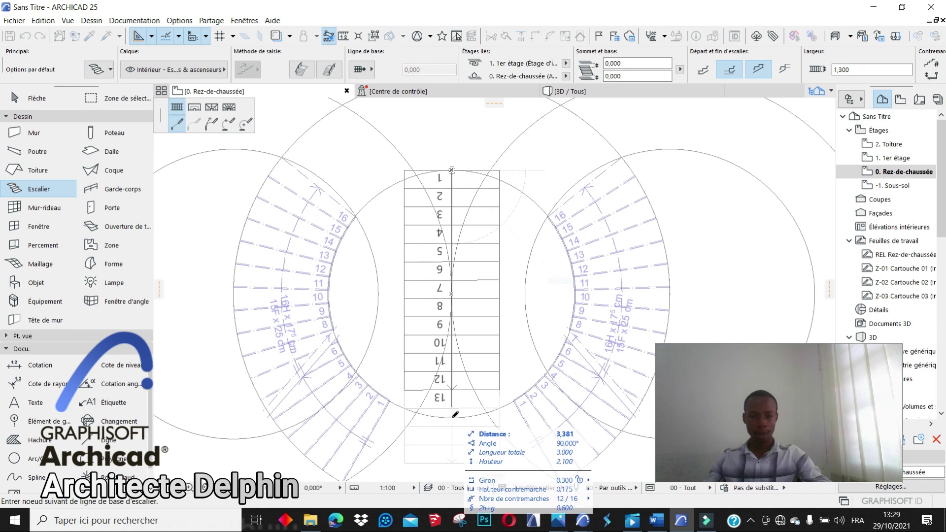
{"action": "left_click", "coordinate": [451, 421]}
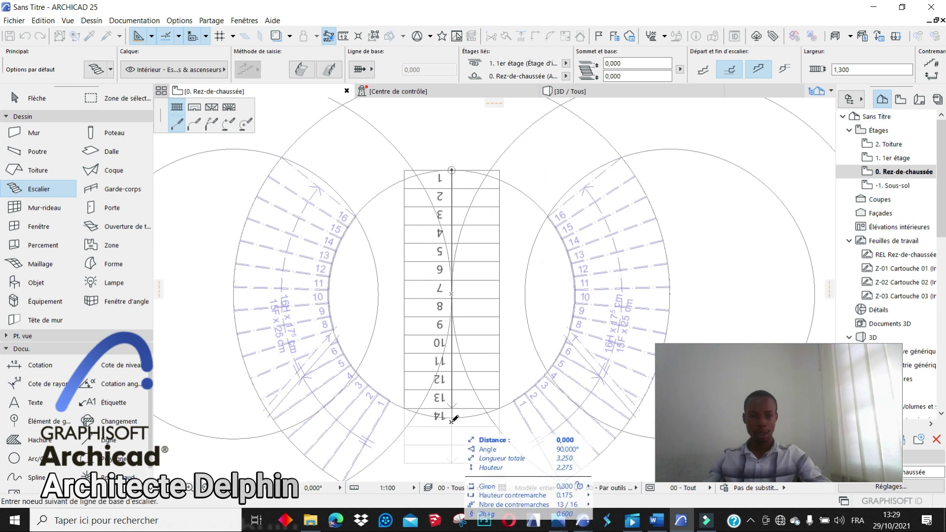
{"action": "left_click", "coordinate": [452, 421]}
{"action": "scroll", "coordinate": [499, 255], "scroll_direction": "down", "scroll_amount": 3}
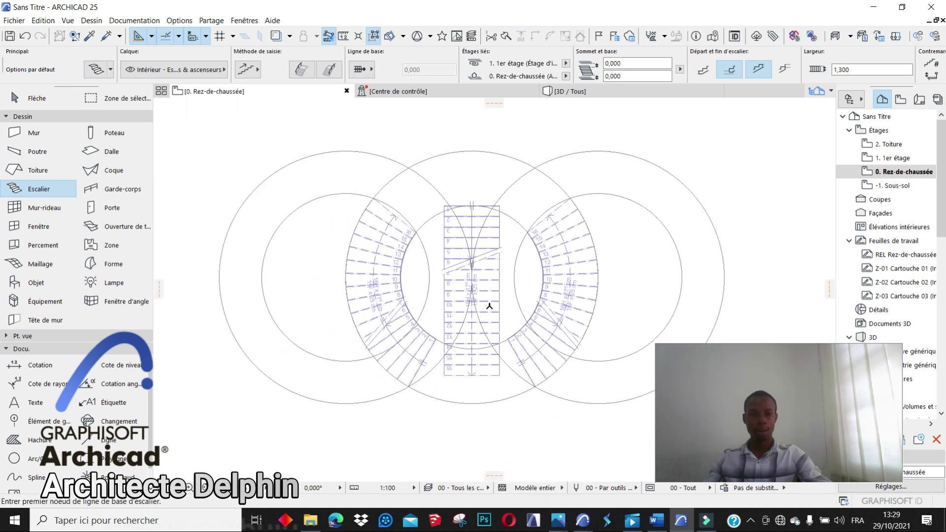
{"action": "scroll", "coordinate": [490, 307], "scroll_direction": "up", "scroll_amount": 2}
{"action": "left_click", "coordinate": [461, 207], "text": "shift"}
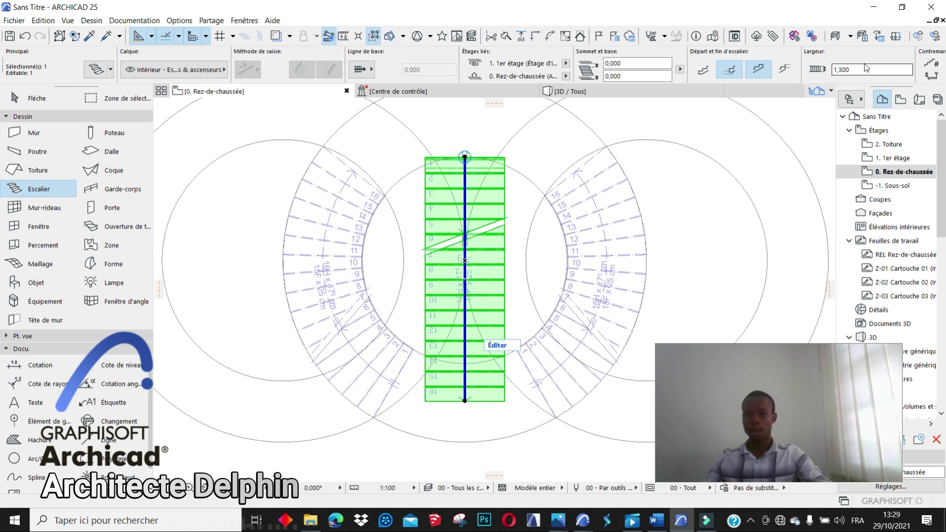
{"action": "scroll", "coordinate": [867, 68], "scroll_direction": "down", "scroll_amount": 4}
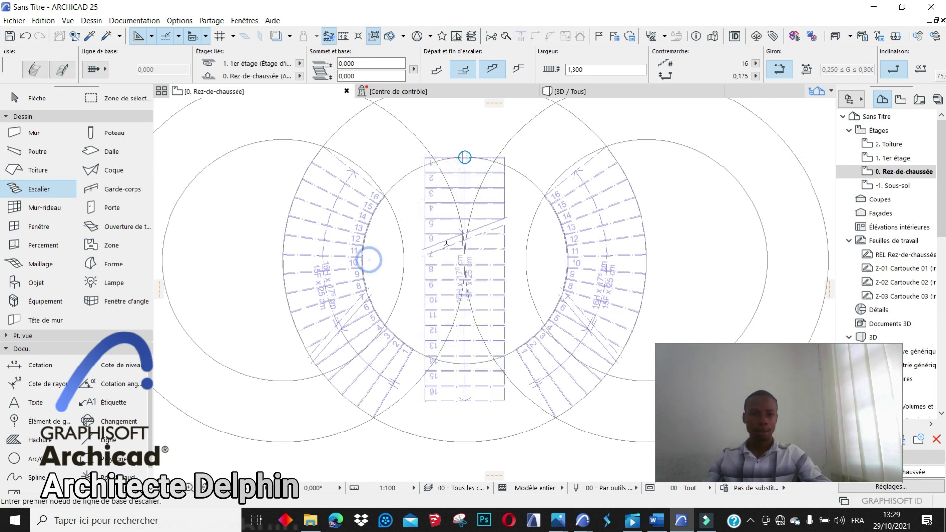
Enlarge the left inner circle until it touches the left edge of the straight middle stair.
{"action": "scroll", "coordinate": [368, 258], "scroll_direction": "up", "scroll_amount": 4}
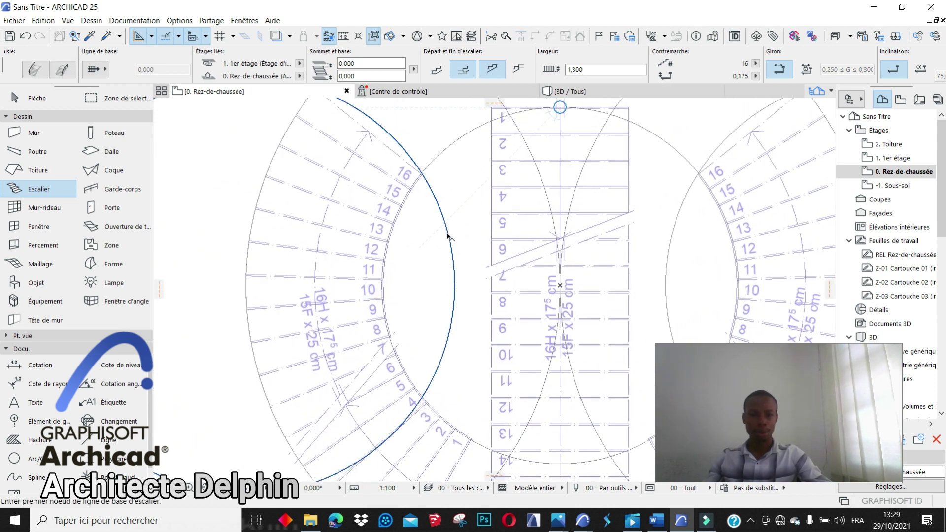
{"action": "left_click", "coordinate": [449, 236], "text": "shift"}
{"action": "scroll", "coordinate": [425, 243], "scroll_direction": "down", "scroll_amount": 3}
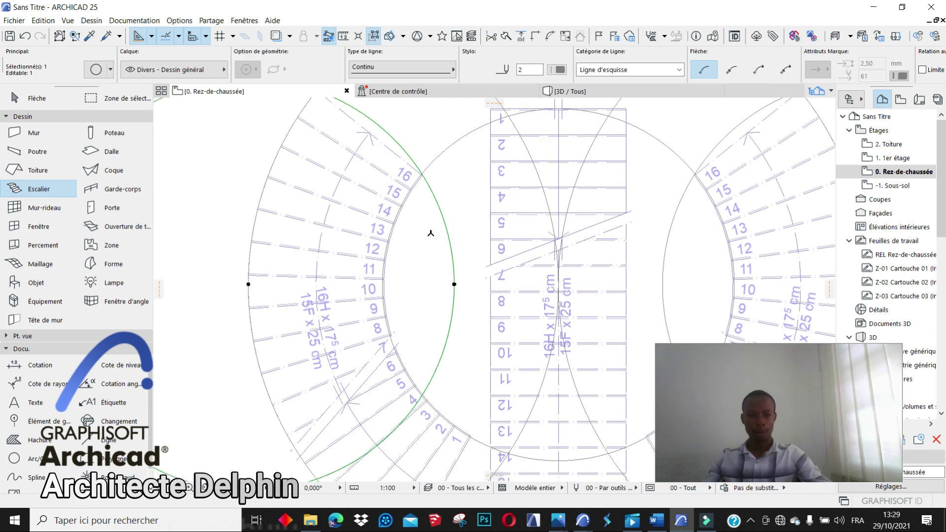
{"action": "left_click", "coordinate": [441, 228]}
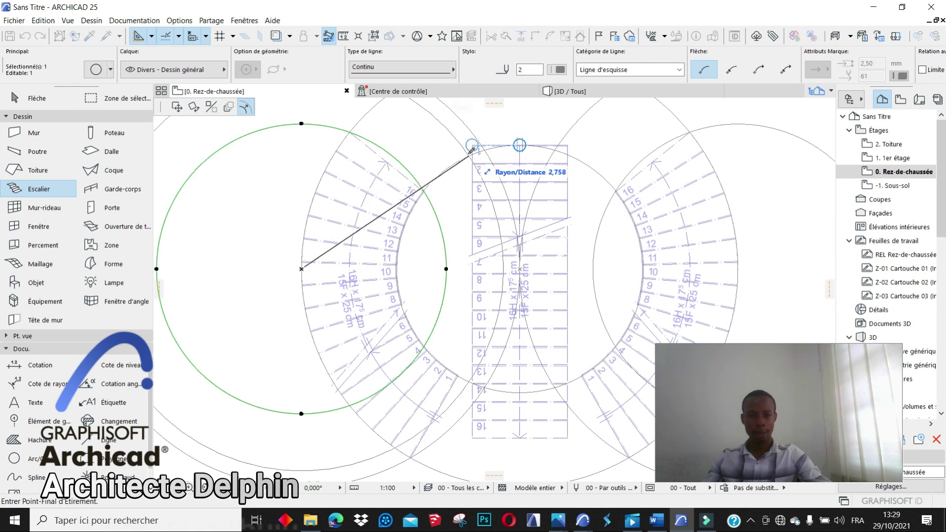
{"action": "left_click", "coordinate": [473, 269]}
Enlarge the right inner circle until it touches the right edge of the straight middle stair.
{"action": "left_click", "coordinate": [594, 269]}
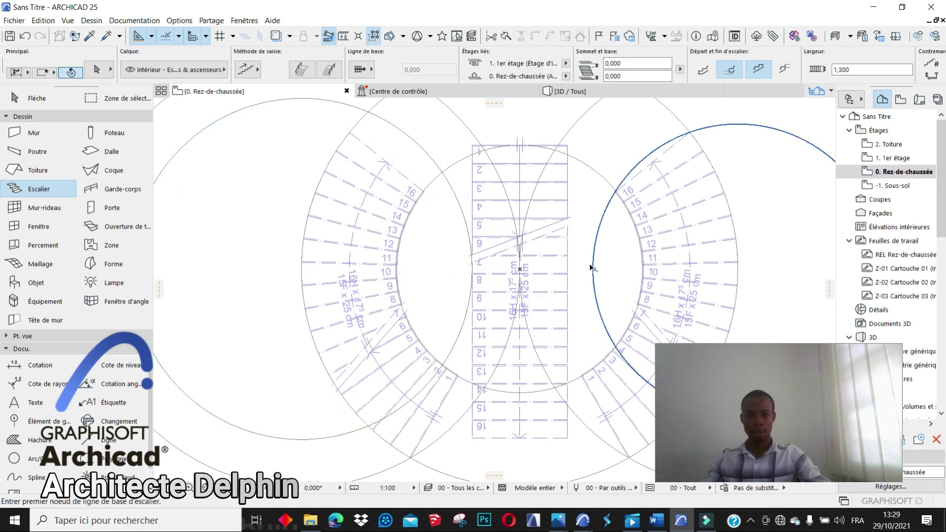
{"action": "left_click", "coordinate": [593, 270]}
{"action": "left_click", "coordinate": [571, 264]}
{"action": "key", "text": "Escape"}
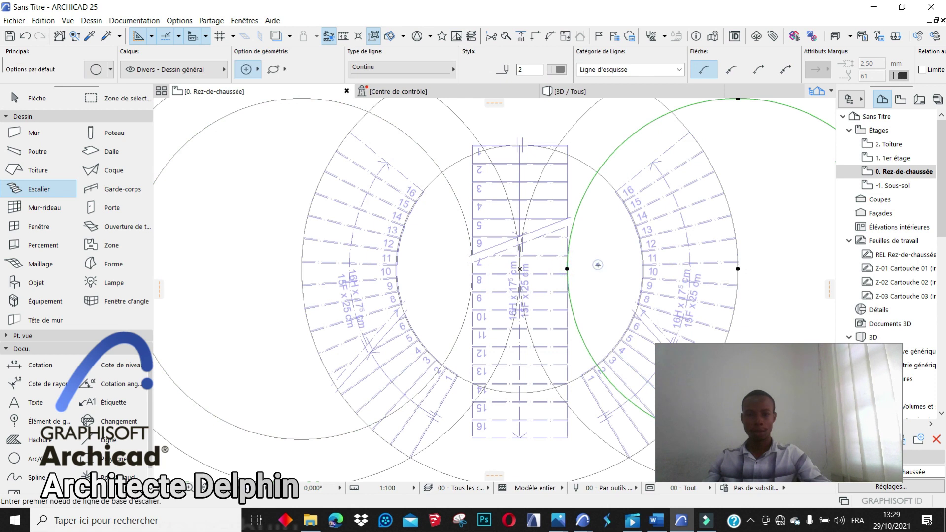
Shift the left curved stair's treads along its arc so its start meets the lower intersection of the enlarged left inner circle and the middle outer circle.
{"action": "scroll", "coordinate": [551, 269], "scroll_direction": "down", "scroll_amount": 2}
{"action": "scroll", "coordinate": [497, 288], "scroll_direction": "up", "scroll_amount": 2}
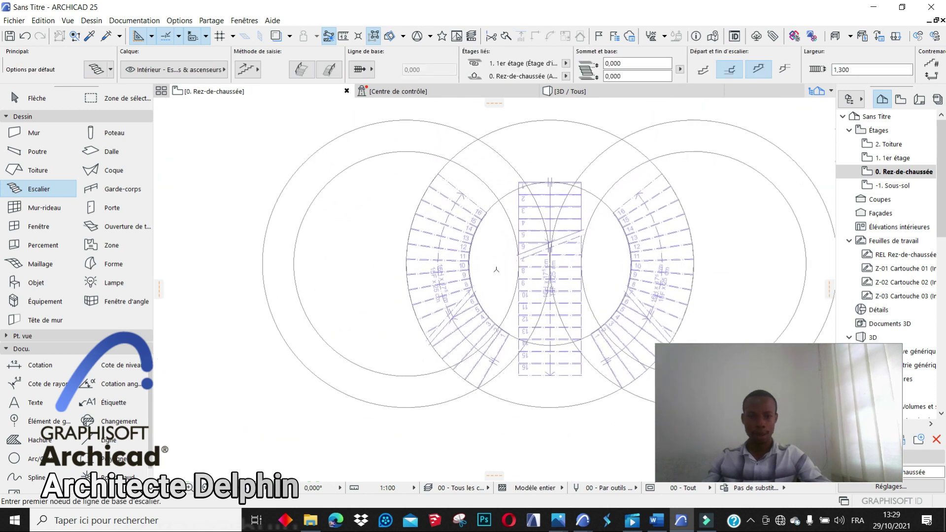
{"action": "left_click", "coordinate": [466, 339], "text": "shift"}
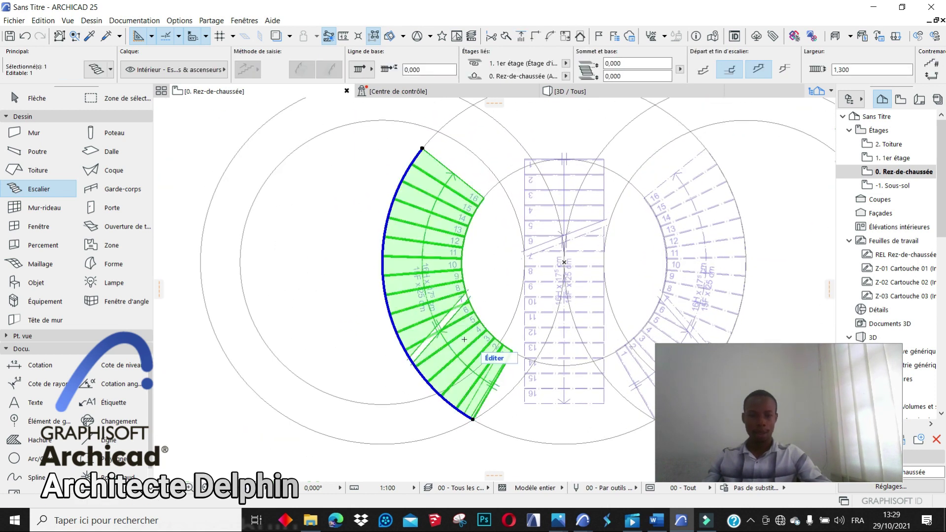
{"action": "left_click", "coordinate": [473, 419]}
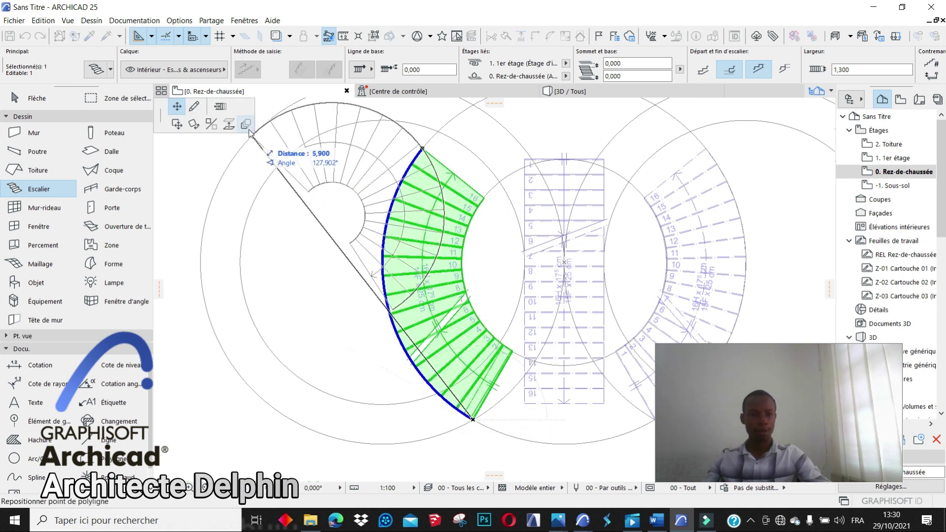
{"action": "left_click", "coordinate": [220, 105]}
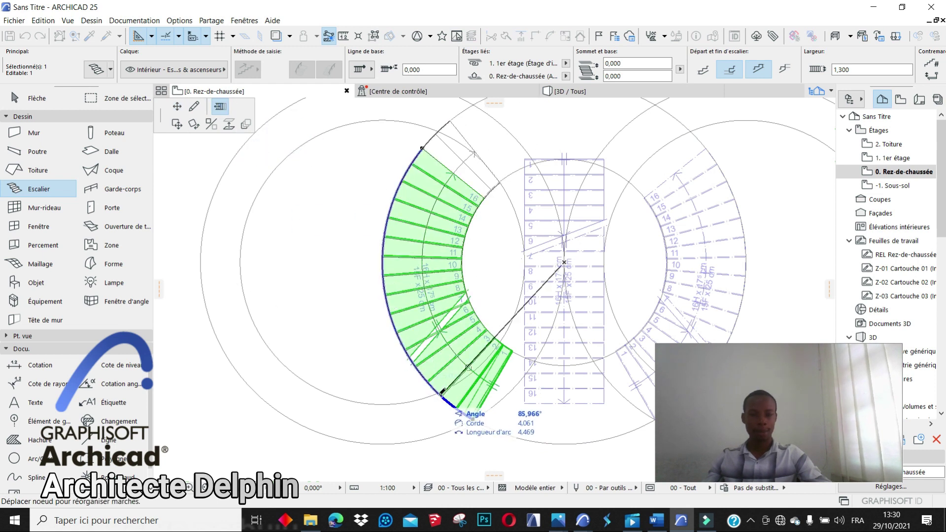
{"action": "left_click", "coordinate": [441, 395]}
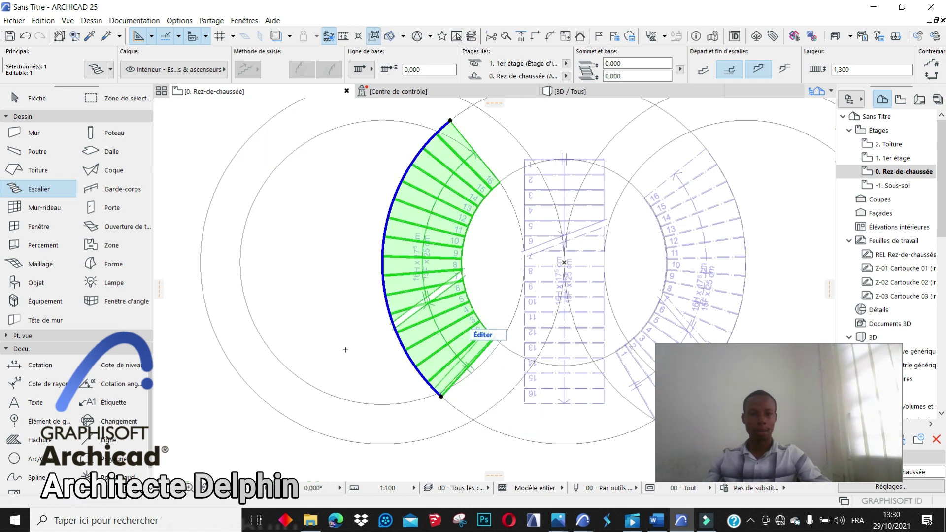
Shift the right curved stair's treads along its arc so its start meets the lower intersection of the enlarged right inner circle and the middle outer circle.
{"action": "scroll", "coordinate": [345, 349], "scroll_direction": "down", "scroll_amount": 4}
{"action": "scroll", "coordinate": [441, 350], "scroll_direction": "up", "scroll_amount": 2}
{"action": "left_click", "coordinate": [499, 276]}
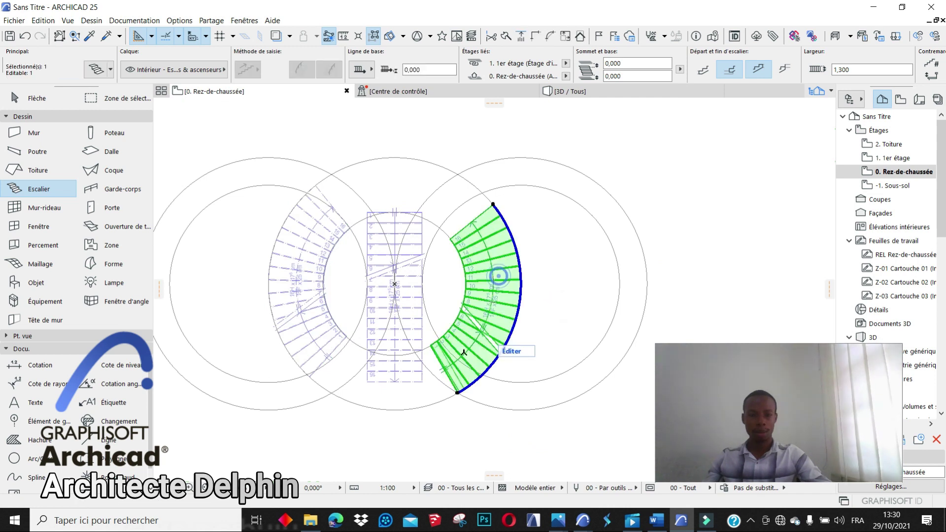
{"action": "left_click", "coordinate": [458, 392]}
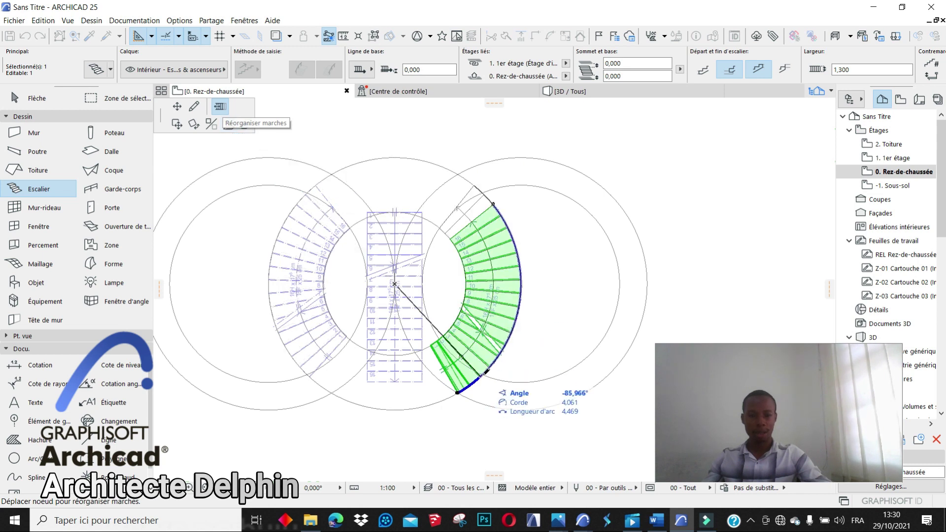
{"action": "left_click", "coordinate": [483, 376]}
{"action": "key", "text": "Escape"}
{"action": "scroll", "coordinate": [375, 231], "scroll_direction": "up", "scroll_amount": 4}
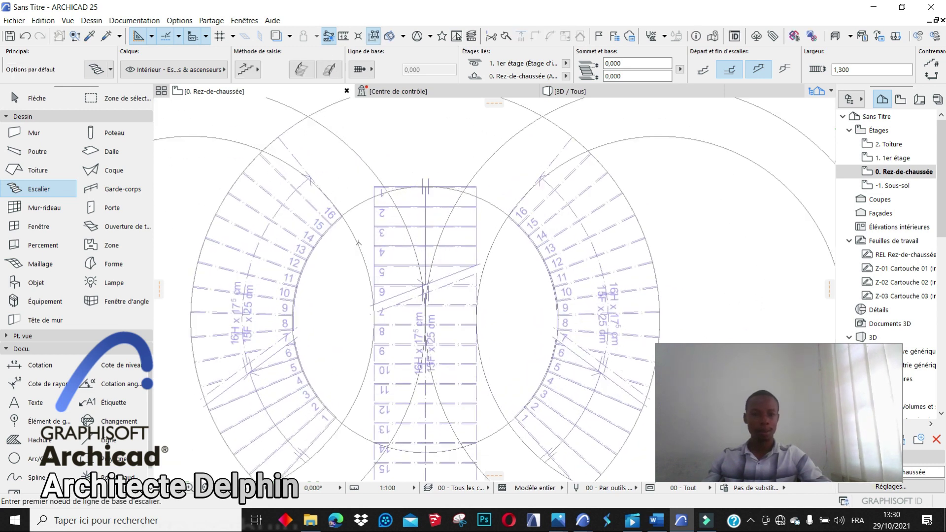
Move the straight middle stair vertically down until its upper edge lines up with the upper inner corner of the right curved stair.
{"action": "left_click", "coordinate": [384, 217], "text": "shift"}
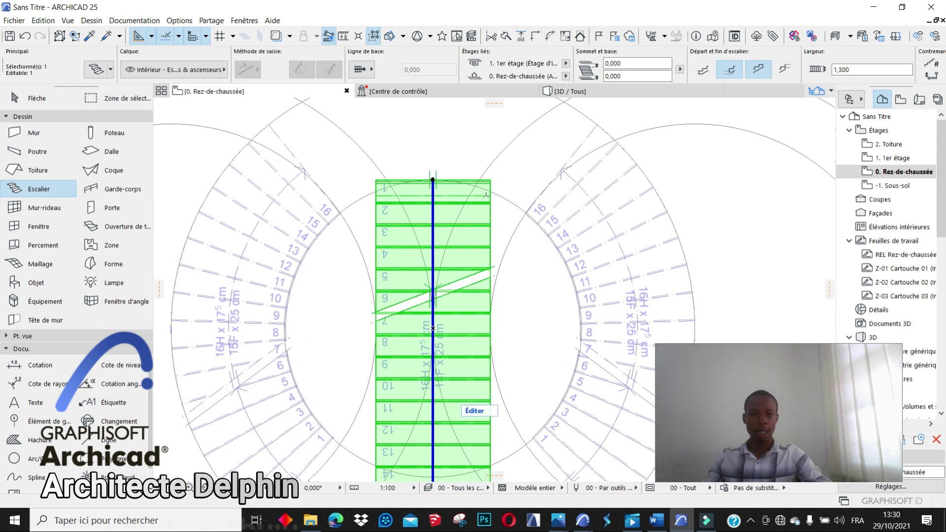
{"action": "scroll", "coordinate": [486, 195], "scroll_direction": "down", "scroll_amount": 3}
{"action": "scroll", "coordinate": [486, 196], "scroll_direction": "up", "scroll_amount": 2}
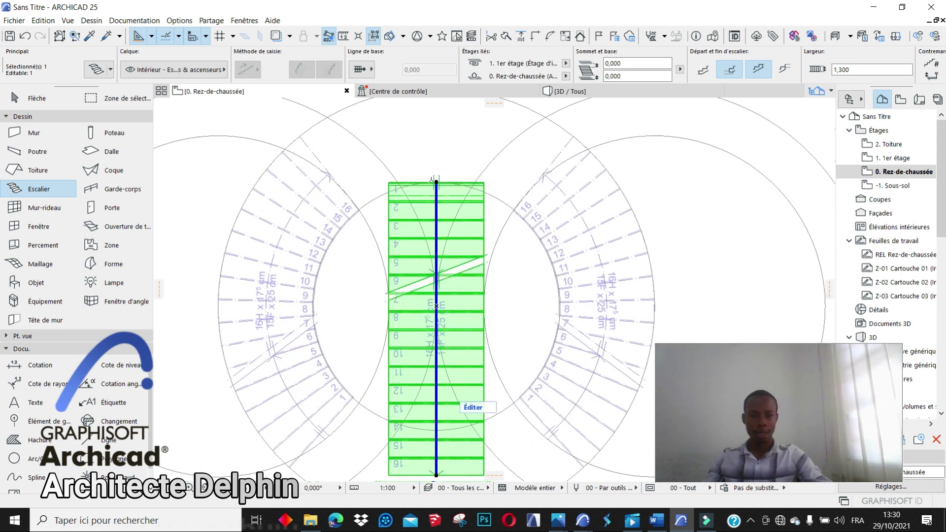
{"action": "key", "text": "ctrl+d"}
{"action": "left_click", "coordinate": [437, 184]}
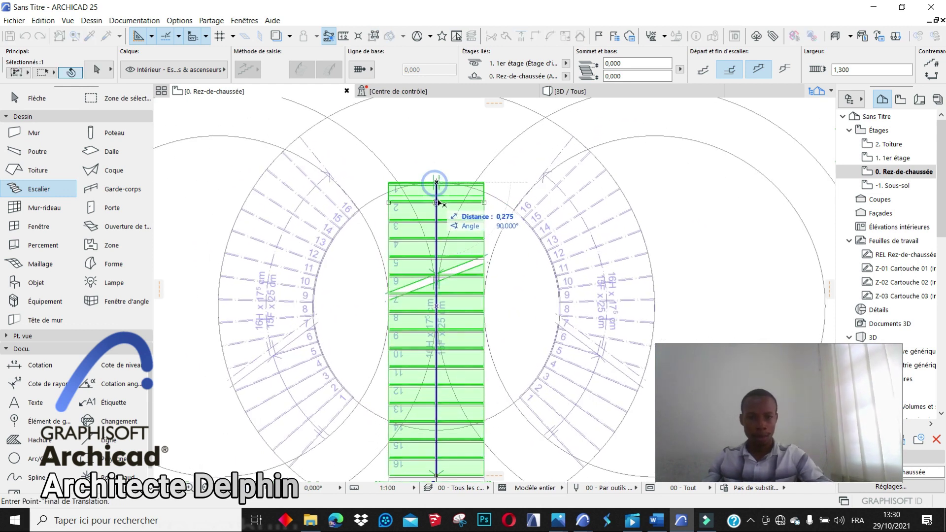
{"action": "left_click", "coordinate": [514, 209]}
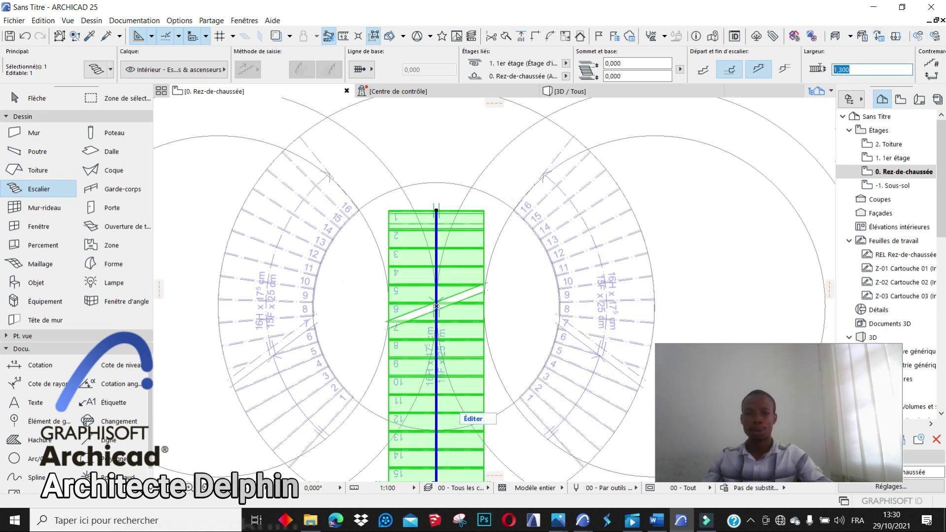
{"action": "key", "text": "Escape"}
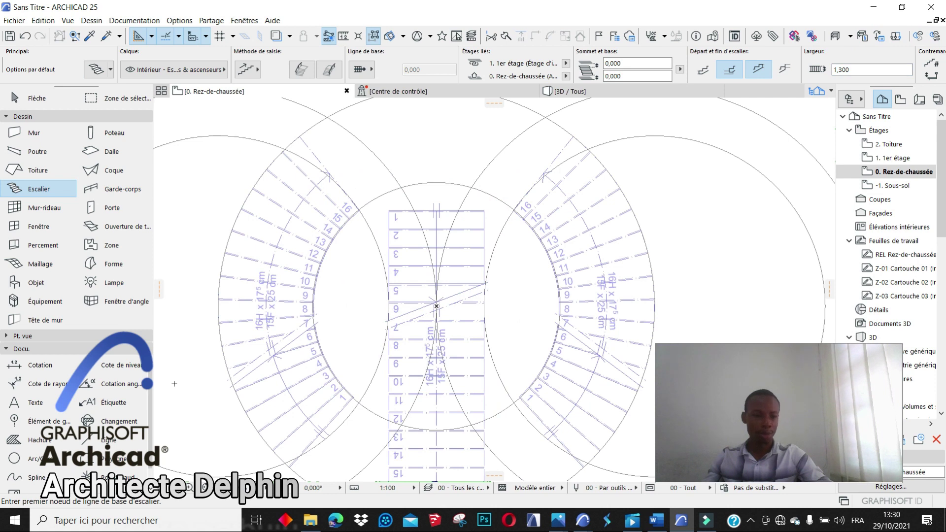
Draw a horizontal line between the upper inner corners of the two curved stairs.
{"action": "left_click", "coordinate": [136, 441]}
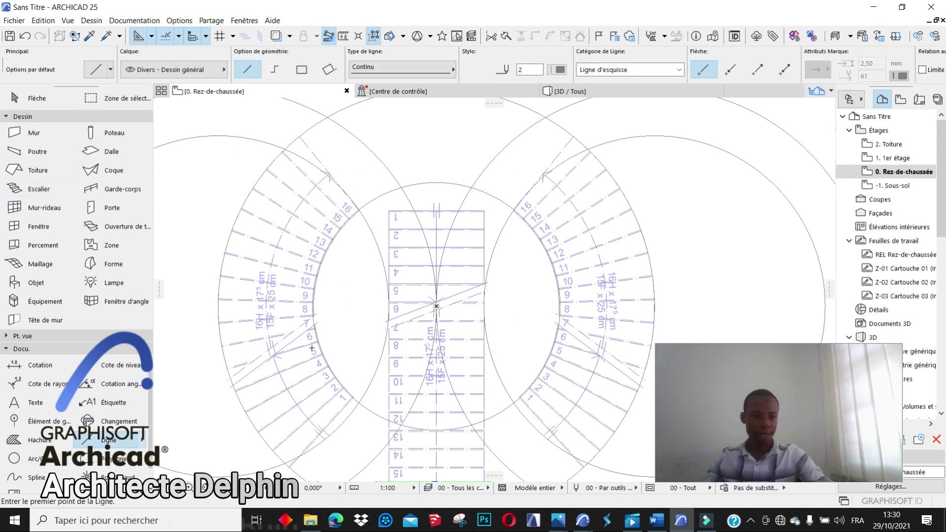
{"action": "left_click", "coordinate": [514, 210]}
{"action": "left_click", "coordinate": [359, 211]}
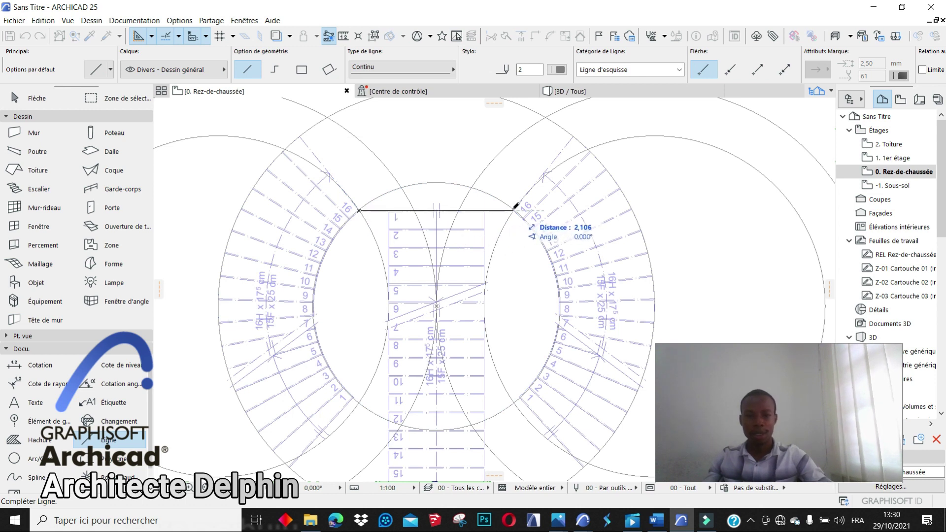
{"action": "key", "text": "Escape"}
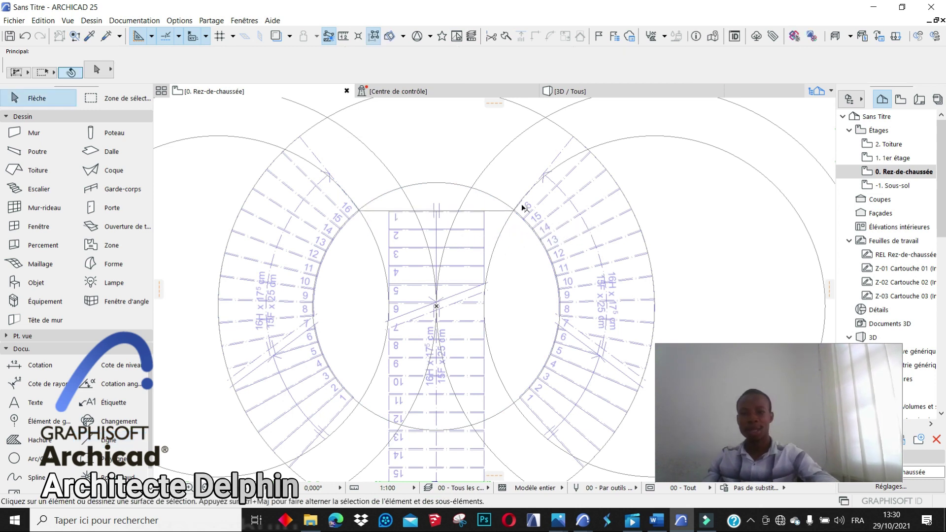
Set the straight middle stair's width to 2,100.
{"action": "left_click", "coordinate": [484, 222]}
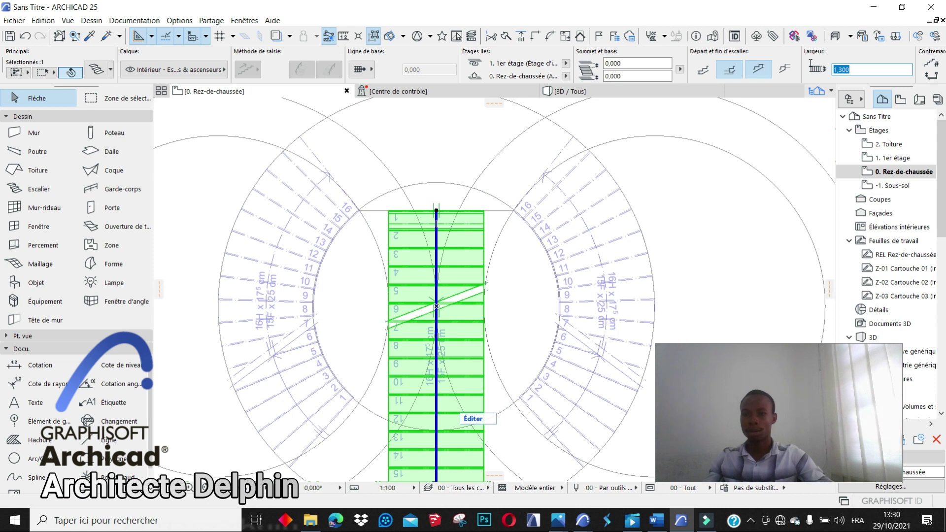
{"action": "type", "text": "2,100"}
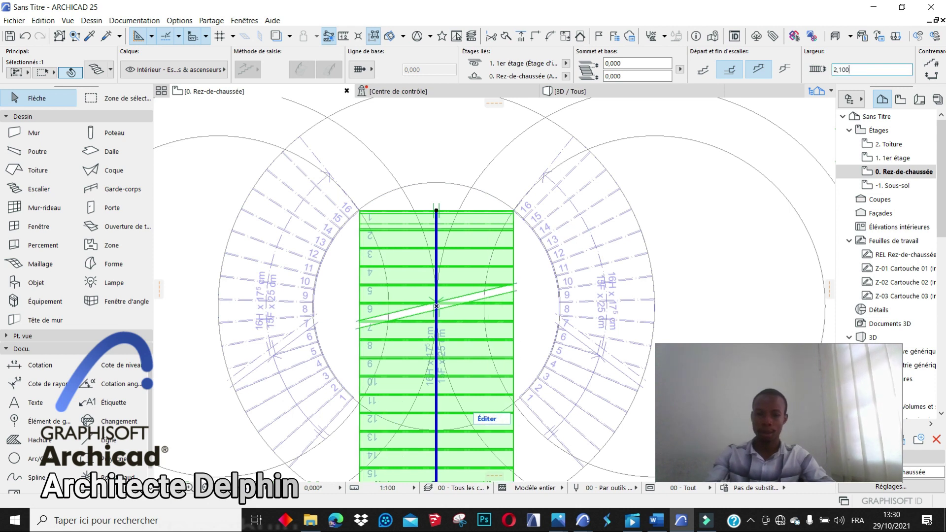
{"action": "scroll", "coordinate": [443, 208], "scroll_direction": "down", "scroll_amount": 3}
{"action": "scroll", "coordinate": [433, 269], "scroll_direction": "up", "scroll_amount": 4}
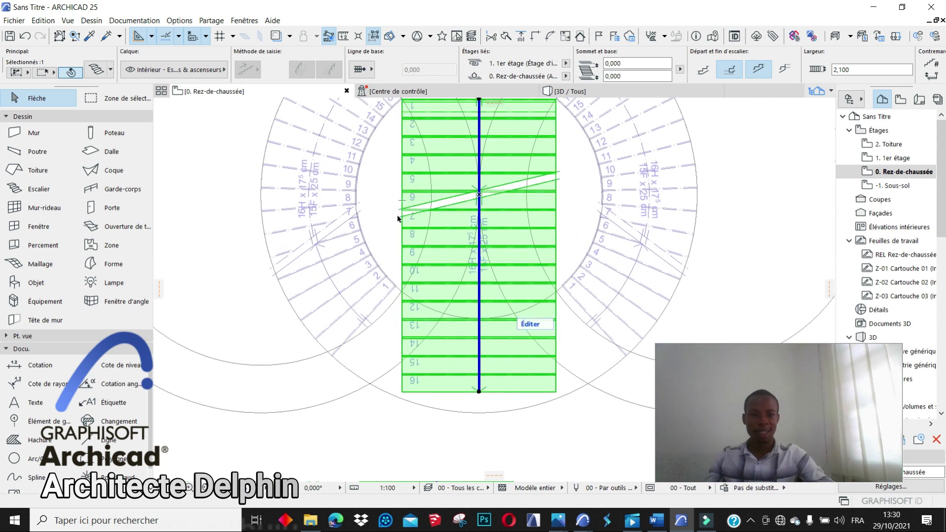
{"action": "left_click", "coordinate": [383, 206]}
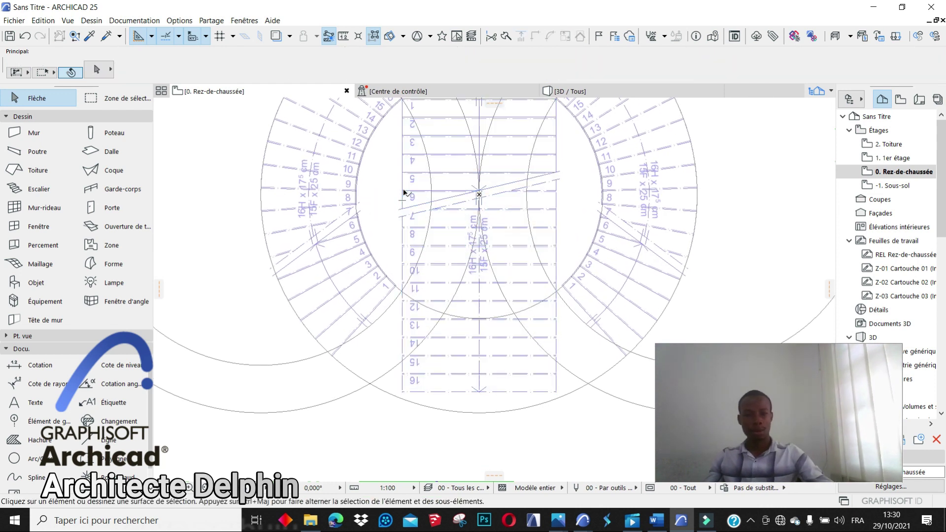
Curve the left boundary edge of the middle stair inward to the enlarged left inner circle.
{"action": "left_click", "coordinate": [403, 192]}
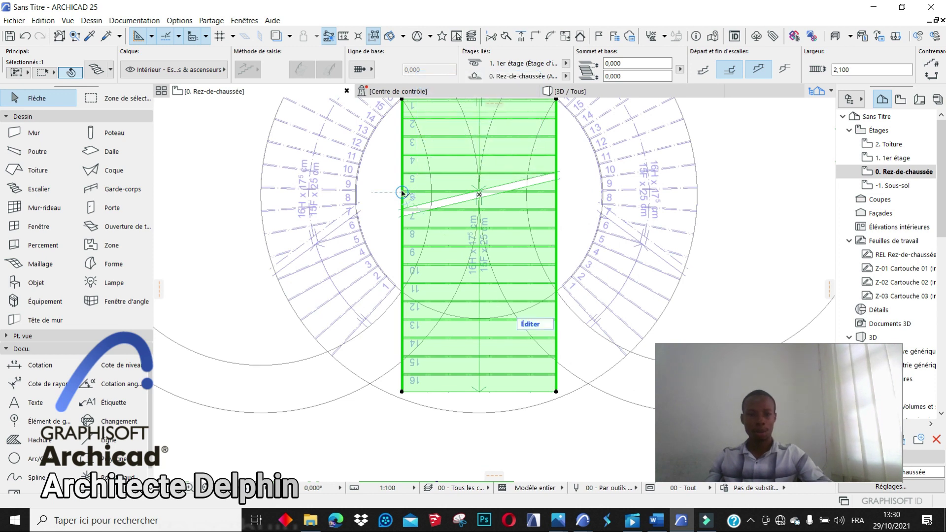
{"action": "left_click", "coordinate": [402, 193]}
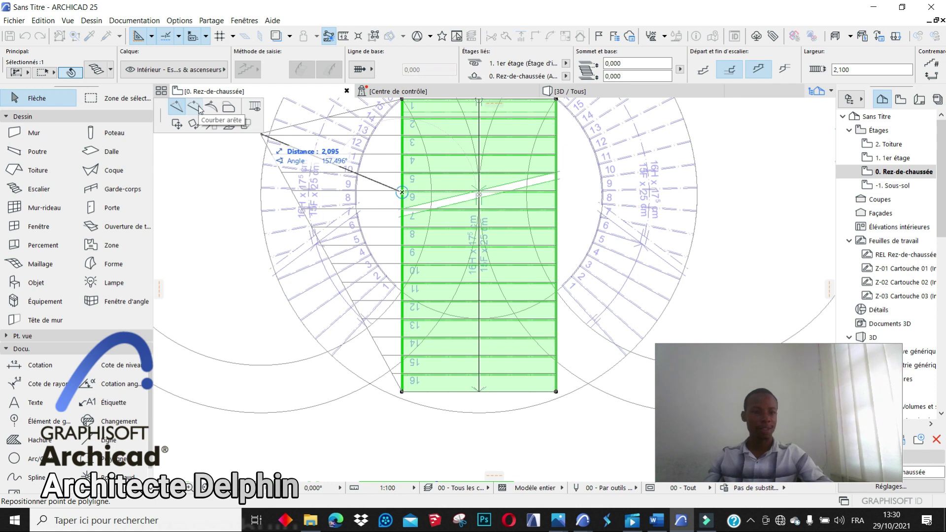
{"action": "left_click", "coordinate": [199, 109]}
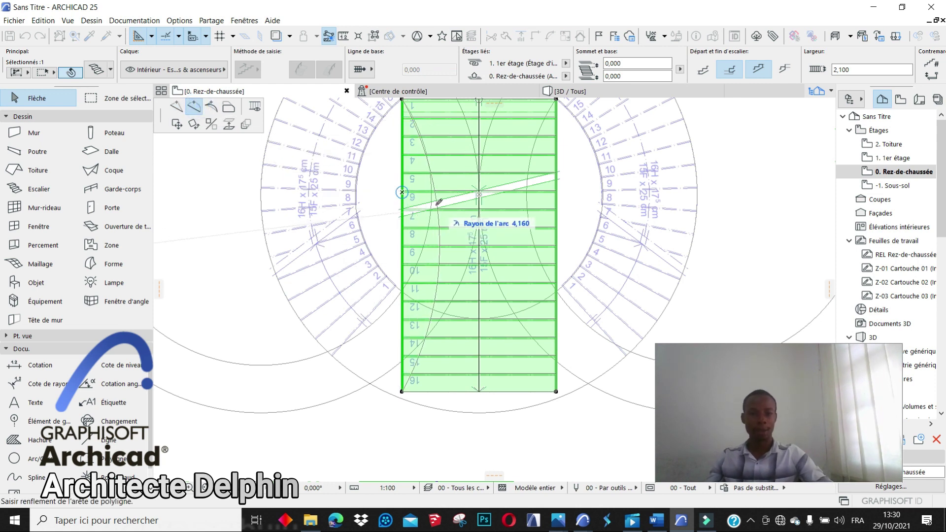
{"action": "scroll", "coordinate": [449, 232], "scroll_direction": "down", "scroll_amount": 3}
{"action": "scroll", "coordinate": [450, 225], "scroll_direction": "up", "scroll_amount": 2}
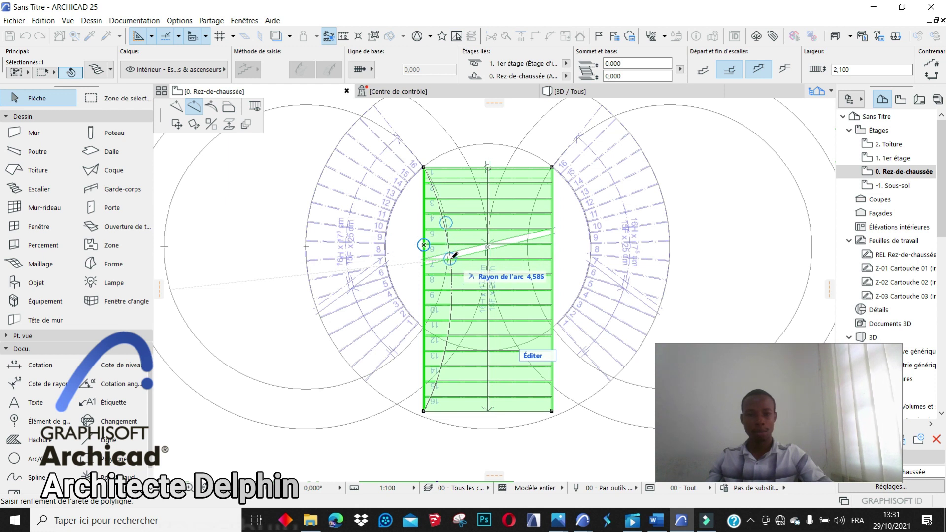
{"action": "left_click", "coordinate": [451, 254]}
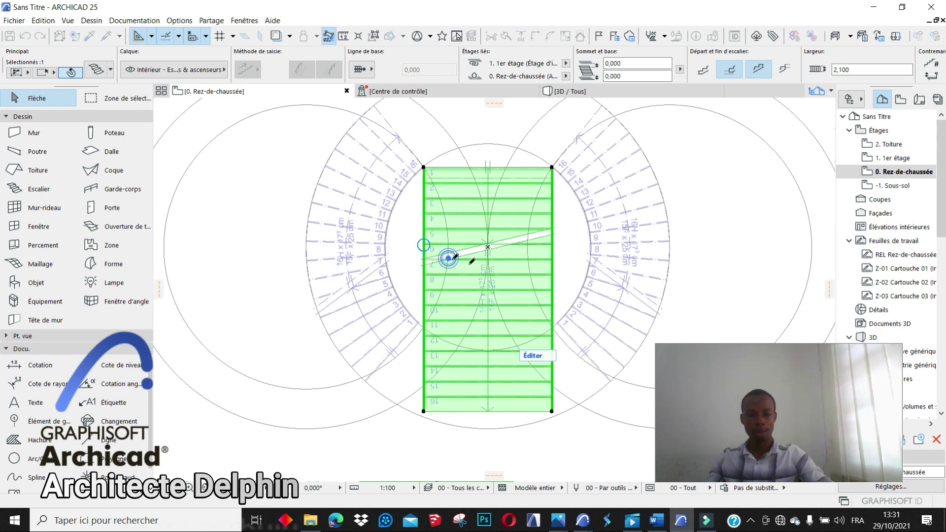
Curve the right boundary edge of the middle stair inward to the enlarged right inner circle.
{"action": "left_click", "coordinate": [552, 267]}
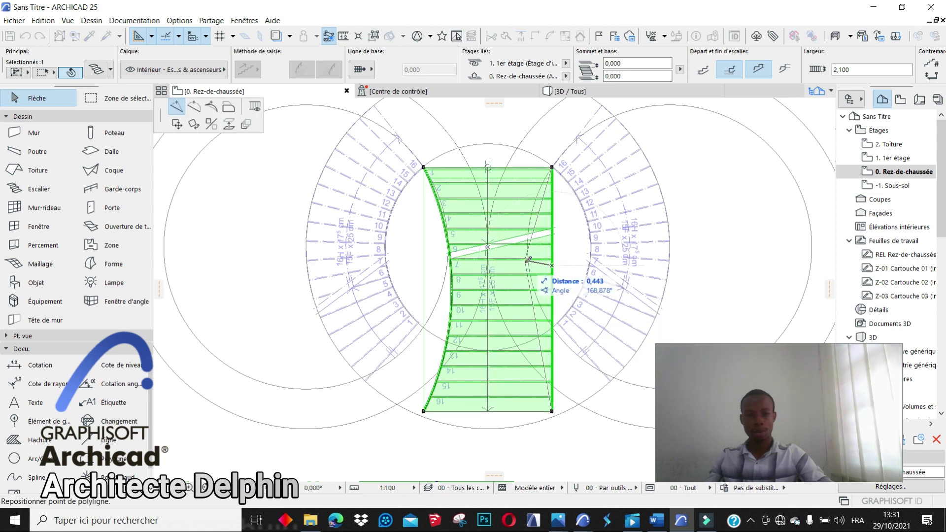
{"action": "left_click", "coordinate": [194, 106]}
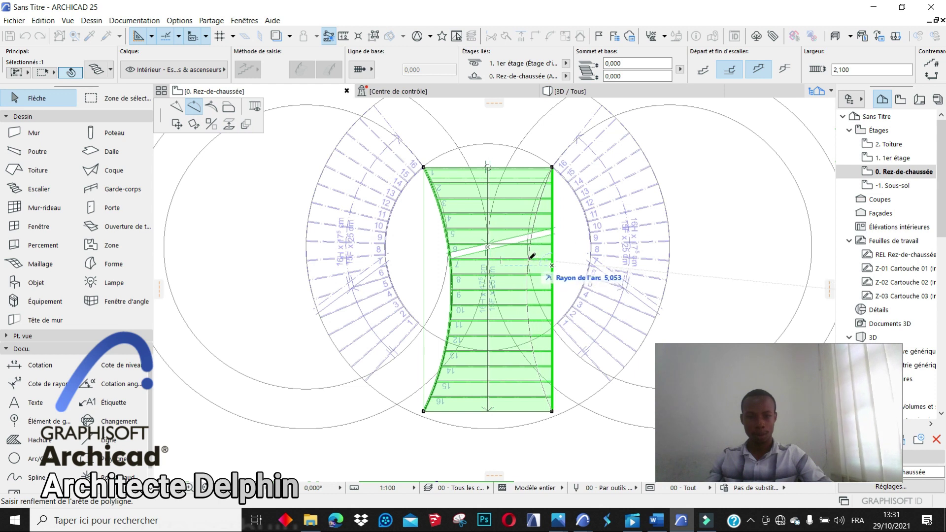
{"action": "scroll", "coordinate": [532, 256], "scroll_direction": "up", "scroll_amount": 3}
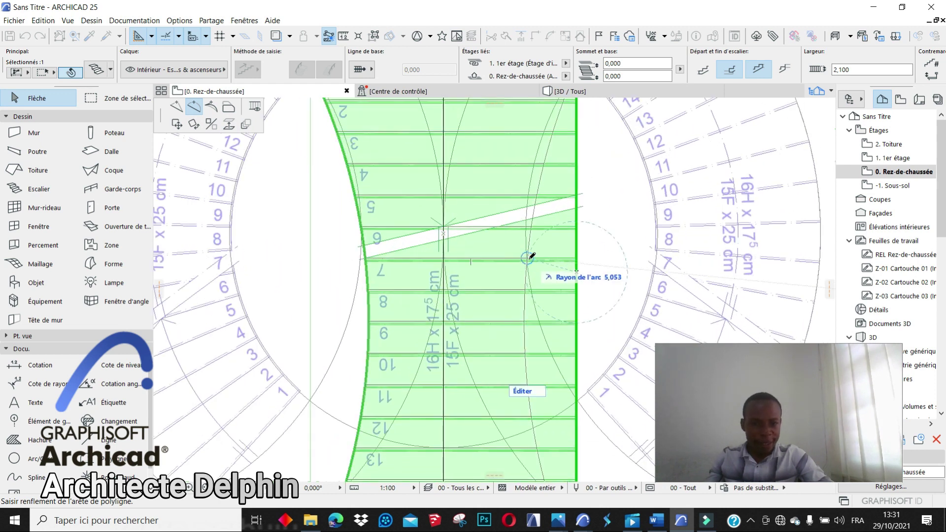
{"action": "left_click", "coordinate": [526, 227]}
{"action": "scroll", "coordinate": [529, 262], "scroll_direction": "down", "scroll_amount": 5}
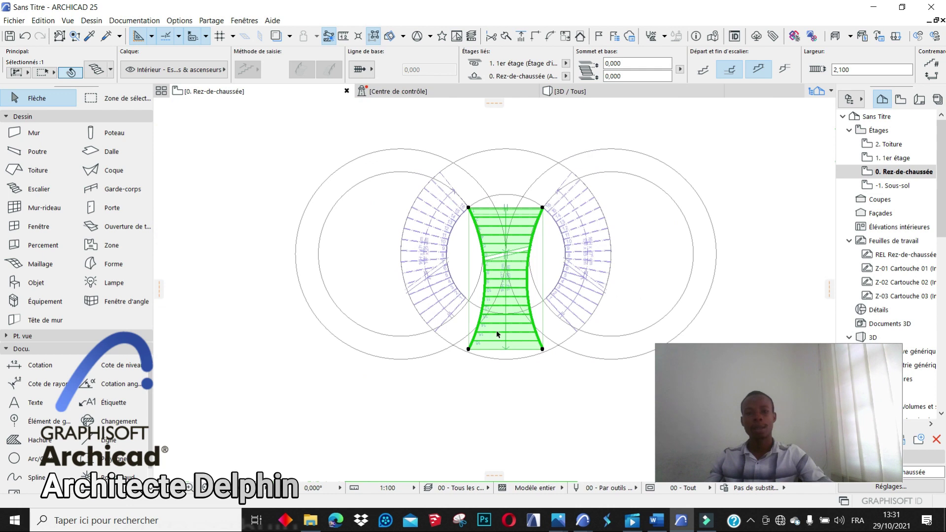
Stretch the middle stair's two lower boundary corners outward to where the left and right outer circles intersect the middle outer circle.
{"action": "left_click", "coordinate": [510, 369]}
{"action": "scroll", "coordinate": [443, 291], "scroll_direction": "down", "scroll_amount": 2}
{"action": "scroll", "coordinate": [454, 294], "scroll_direction": "up", "scroll_amount": 2}
{"action": "scroll", "coordinate": [411, 272], "scroll_direction": "down", "scroll_amount": 3}
{"action": "scroll", "coordinate": [465, 315], "scroll_direction": "up", "scroll_amount": 4}
{"action": "scroll", "coordinate": [419, 313], "scroll_direction": "up", "scroll_amount": 3}
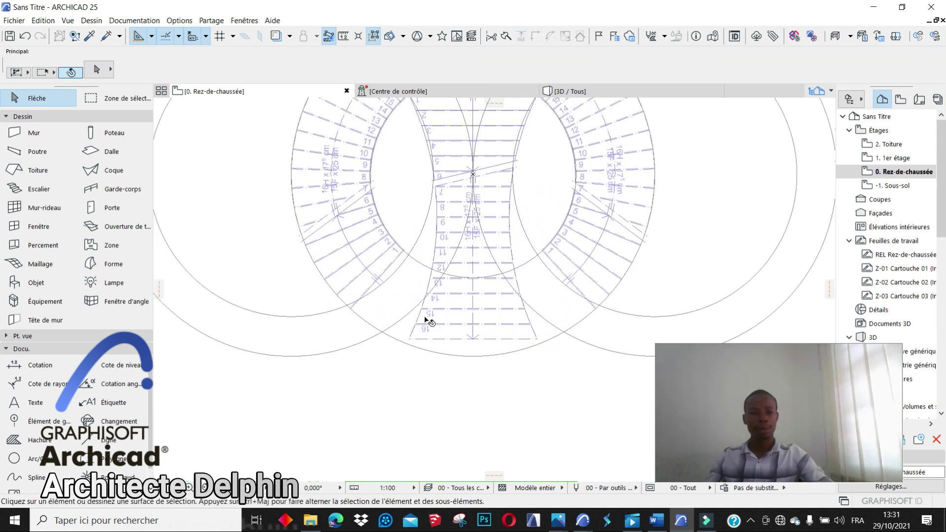
{"action": "left_click", "coordinate": [414, 339]}
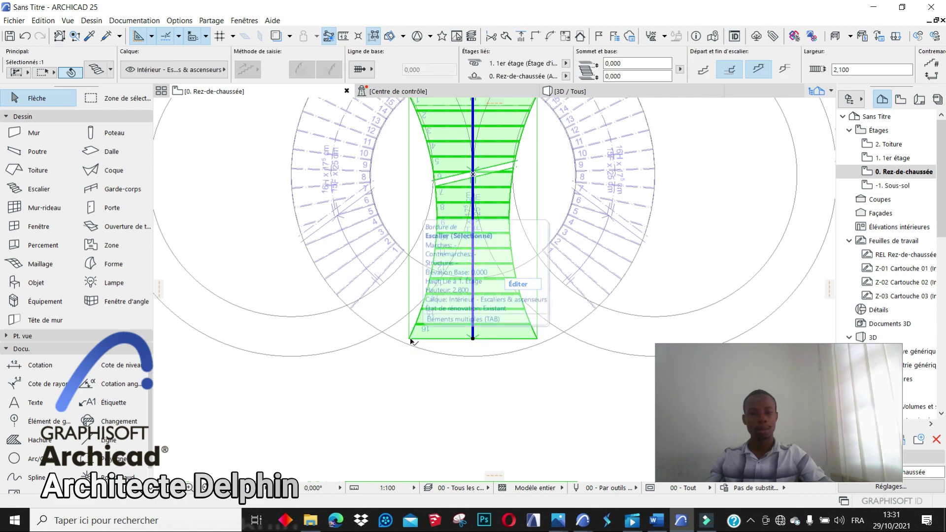
{"action": "left_click", "coordinate": [410, 338]}
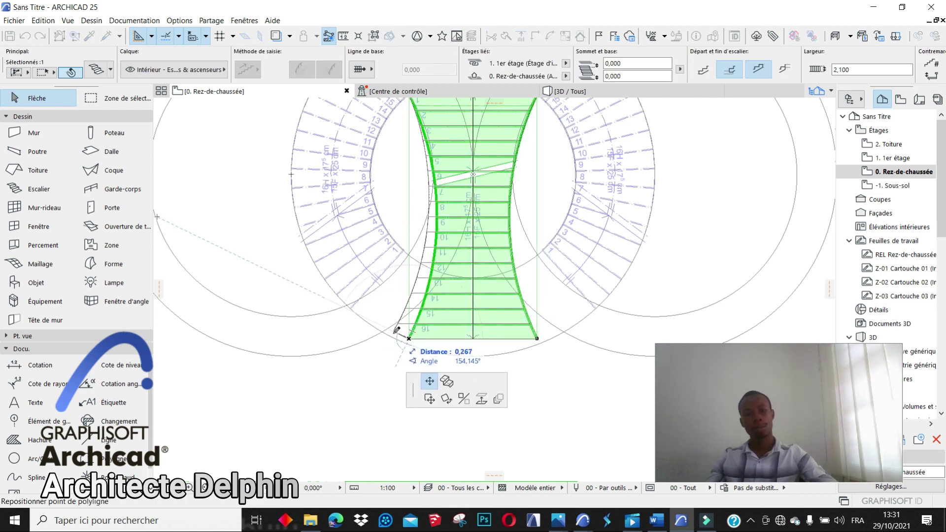
{"action": "left_click", "coordinate": [383, 331]}
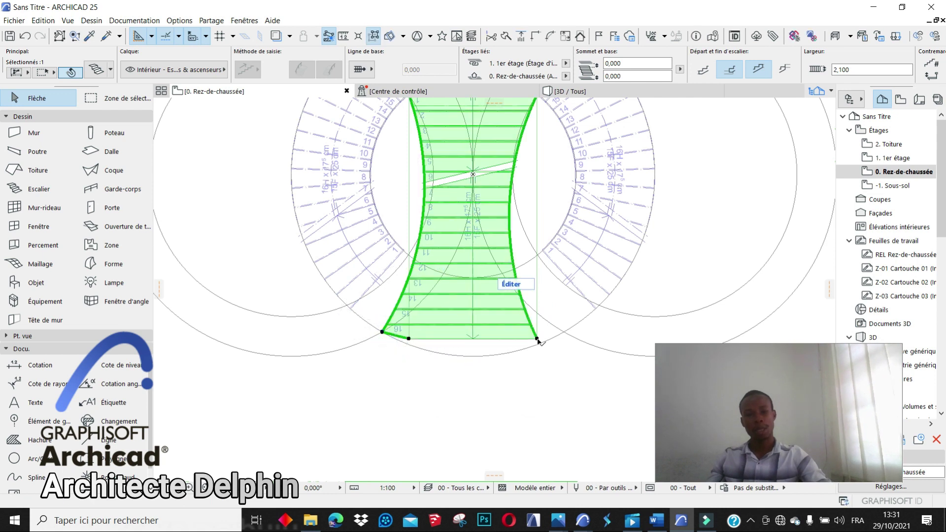
{"action": "left_click", "coordinate": [537, 339]}
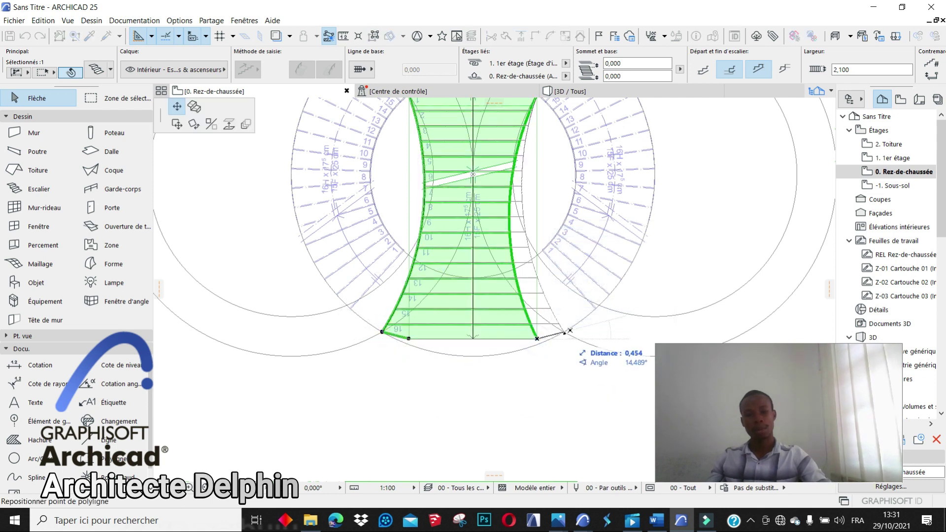
{"action": "left_click", "coordinate": [564, 331]}
Try to move the leftover lower-left boundary node of the middle stair onto the flared outer corner.
{"action": "left_click", "coordinate": [409, 339]}
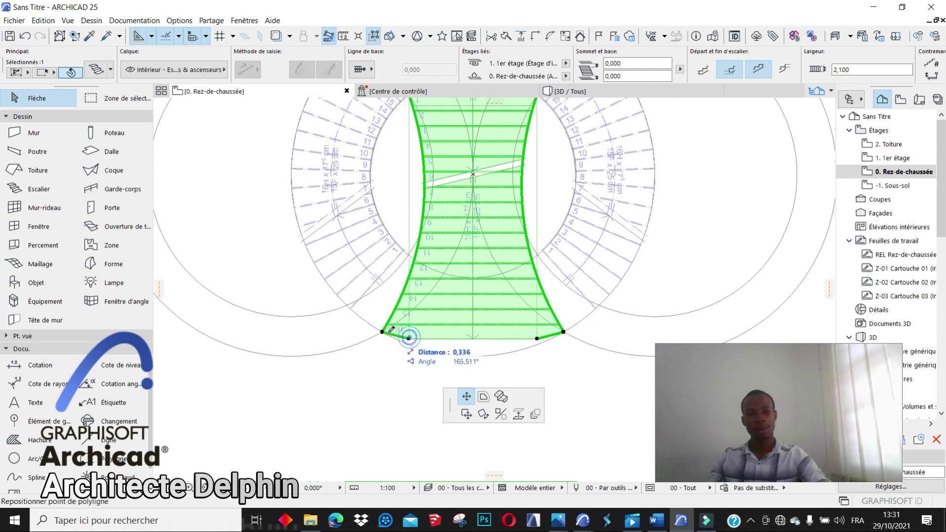
{"action": "left_click", "coordinate": [382, 332]}
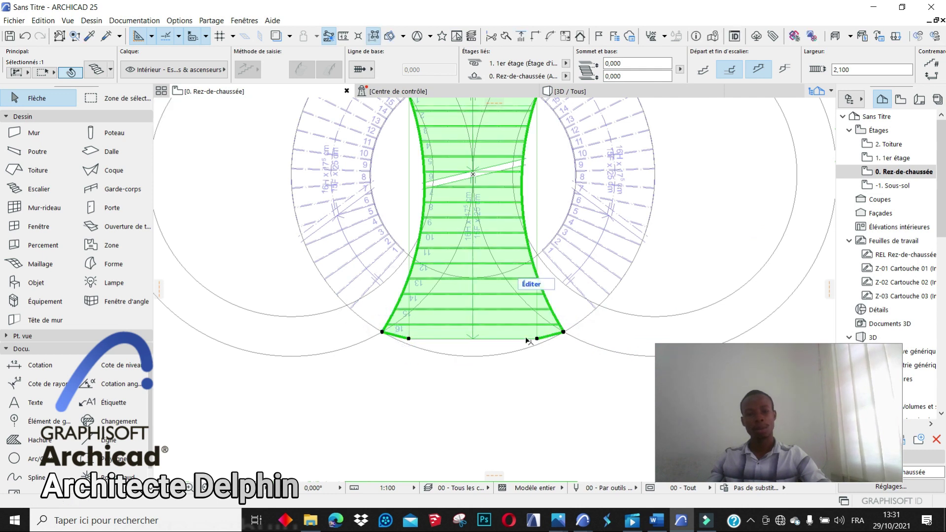
{"action": "left_click", "coordinate": [522, 363]}
Select all three stair flights and the construction circles in the plan and show the selection in 3D.
{"action": "scroll", "coordinate": [472, 359], "scroll_direction": "down", "scroll_amount": 3}
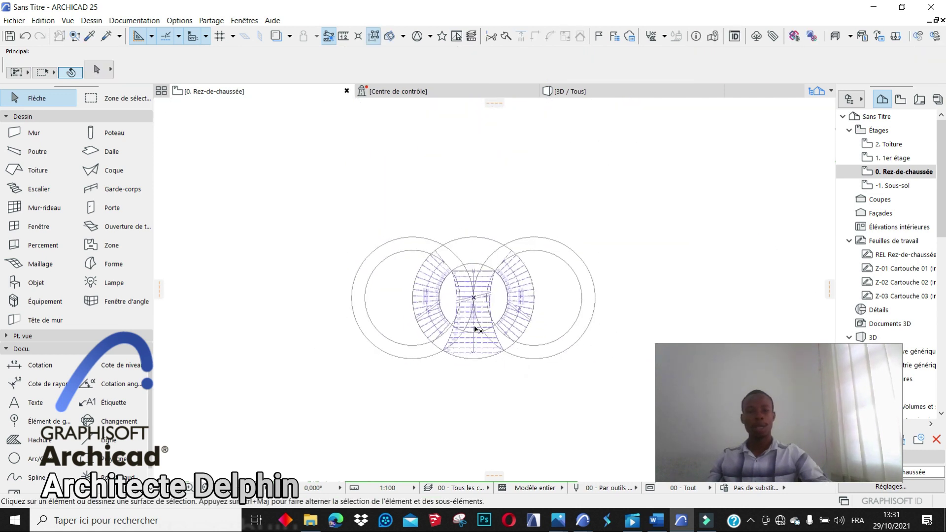
{"action": "scroll", "coordinate": [464, 327], "scroll_direction": "down", "scroll_amount": 3}
{"action": "scroll", "coordinate": [514, 290], "scroll_direction": "up", "scroll_amount": 4}
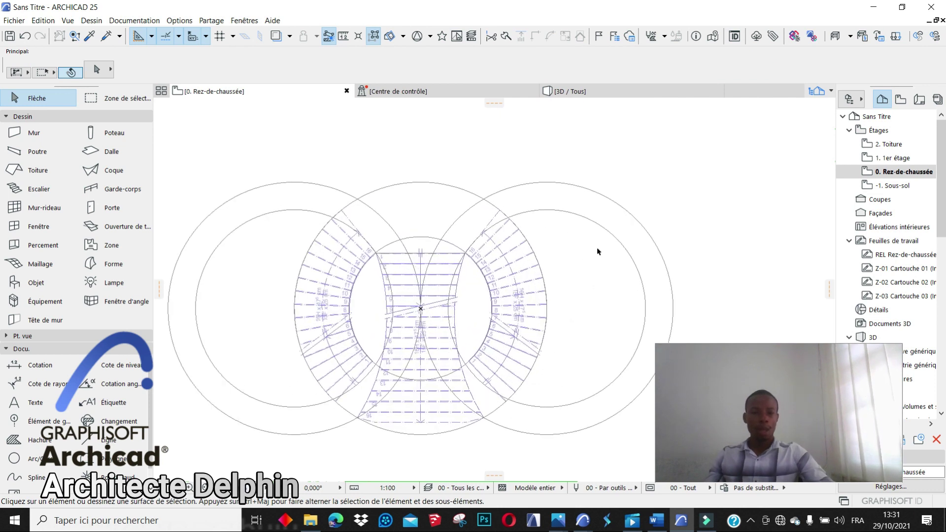
{"action": "scroll", "coordinate": [587, 266], "scroll_direction": "down", "scroll_amount": 5}
{"action": "scroll", "coordinate": [567, 306], "scroll_direction": "up", "scroll_amount": 4}
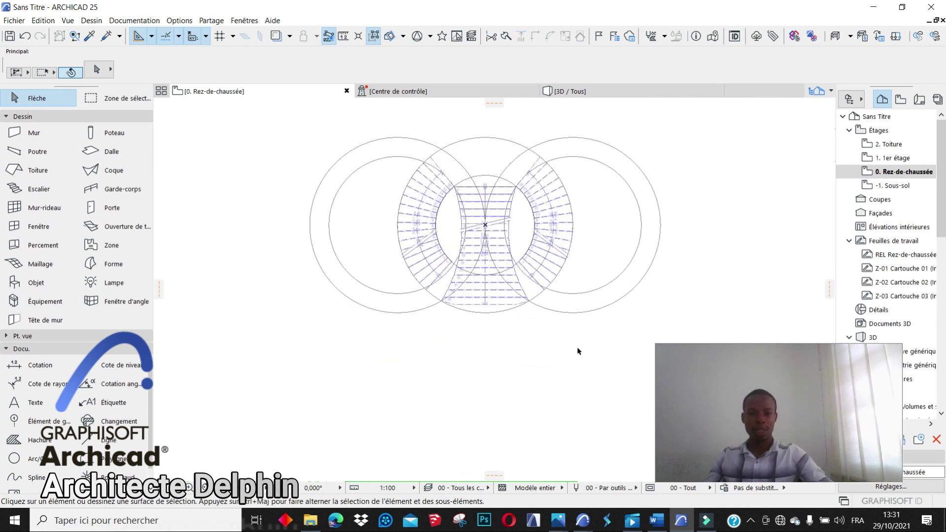
{"action": "mouse_move", "coordinate": [577, 343]}
{"action": "left_mouse_down"}
{"action": "mouse_move", "coordinate": [507, 253]}
{"action": "mouse_move", "coordinate": [397, 144]}
{"action": "left_mouse_up"}
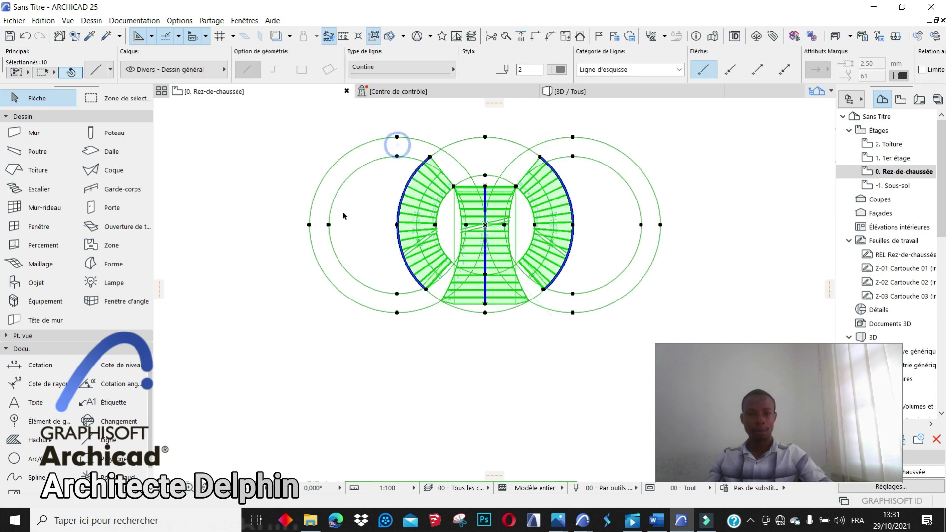
{"action": "right_click", "coordinate": [244, 167]}
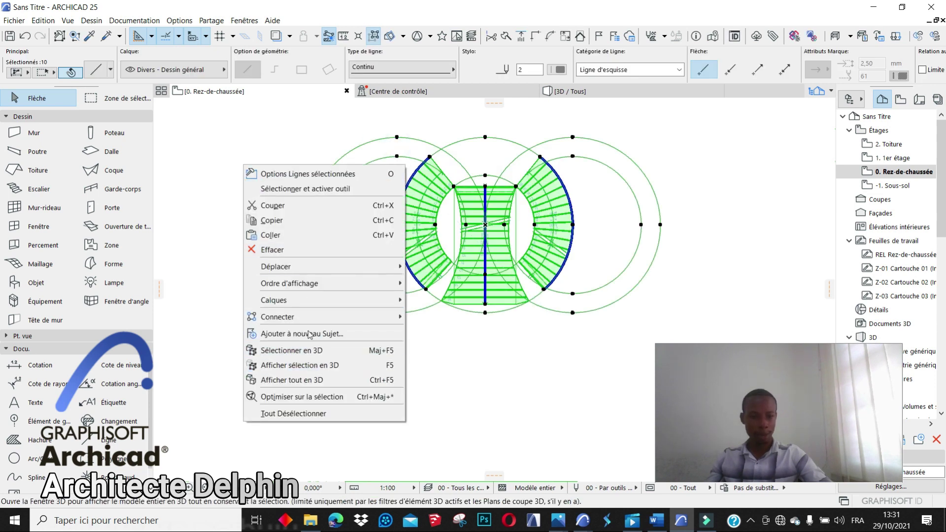
{"action": "left_click", "coordinate": [295, 365]}
{"action": "scroll", "coordinate": [345, 394], "scroll_direction": "down", "scroll_amount": 6}
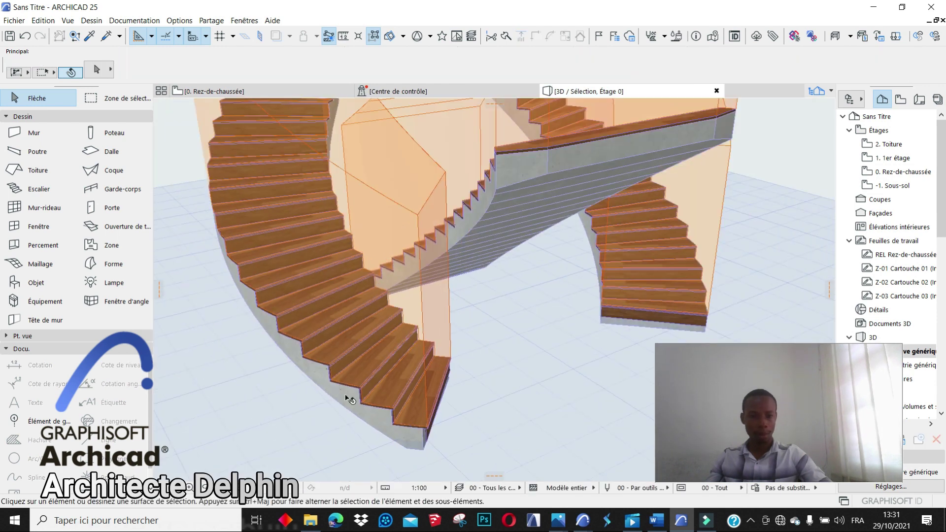
Move the middle flight vertically up by 2,675 from its lower base corner to the top end of the curved side flight.
{"action": "left_click", "coordinate": [204, 486]}
{"action": "mouse_move", "coordinate": [264, 371]}
{"action": "left_mouse_down"}
{"action": "mouse_move", "coordinate": [321, 389]}
{"action": "mouse_move", "coordinate": [374, 360]}
{"action": "mouse_move", "coordinate": [490, 348]}
{"action": "mouse_move", "coordinate": [495, 291]}
{"action": "left_mouse_up"}
{"action": "left_click_drag", "start_coordinate": [410, 355], "coordinate": [382, 338]}
{"action": "key", "text": "Escape"}
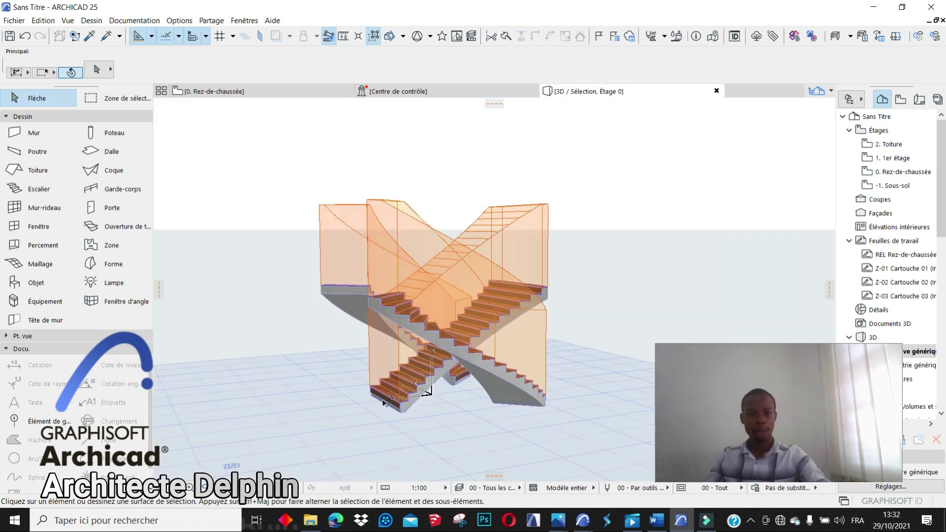
{"action": "scroll", "coordinate": [394, 391], "scroll_direction": "up", "scroll_amount": 2}
{"action": "left_click", "coordinate": [409, 416]}
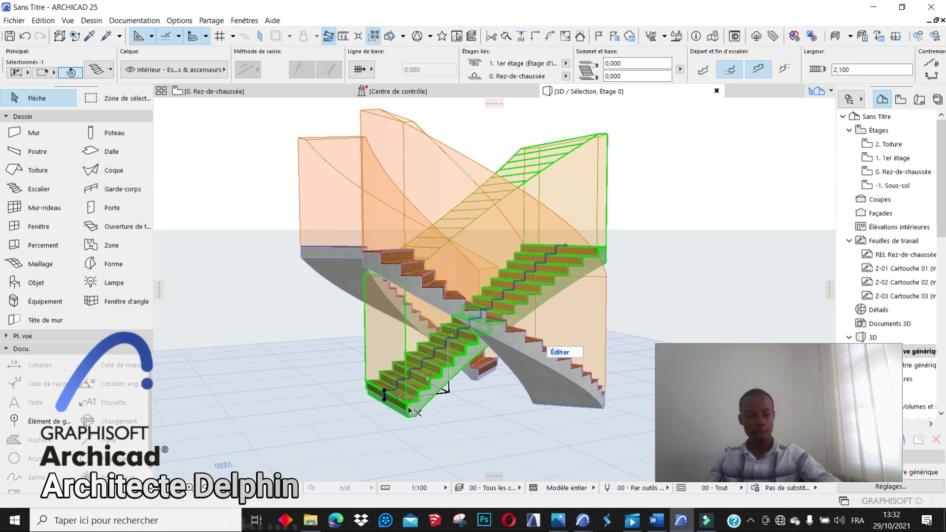
{"action": "key", "text": "ctrl+d"}
{"action": "scroll", "coordinate": [409, 410], "scroll_direction": "up", "scroll_amount": 1}
{"action": "left_click", "coordinate": [415, 418]}
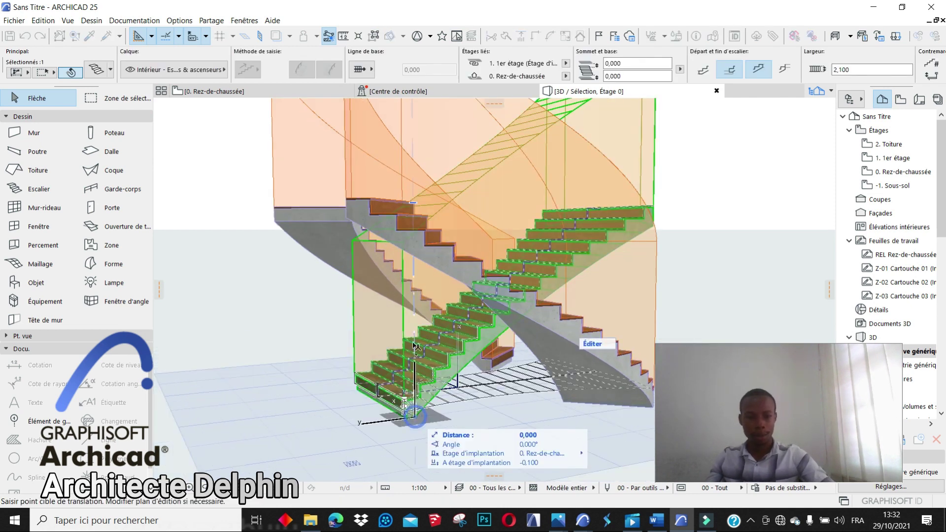
{"action": "left_click", "coordinate": [347, 226]}
{"action": "left_click", "coordinate": [359, 378]}
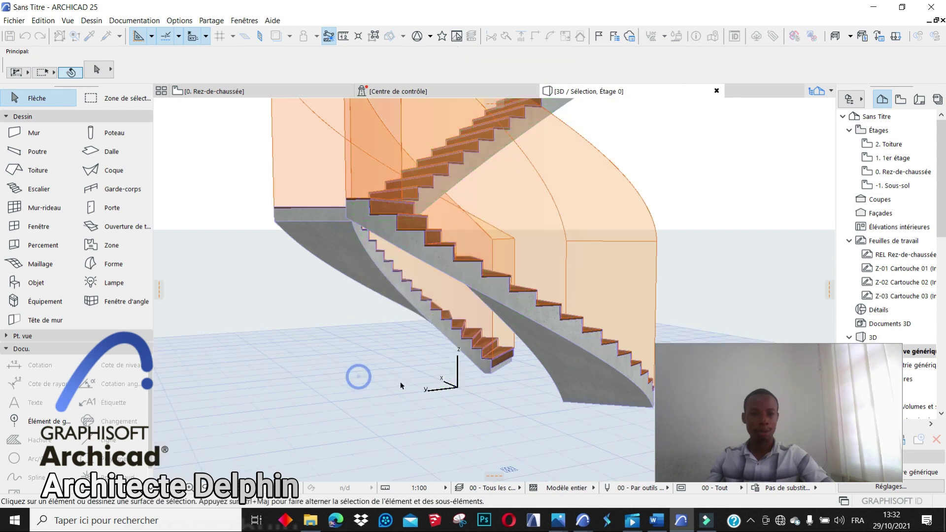
Examine the raised middle flight and the two curved flights in 3D from several angles.
{"action": "scroll", "coordinate": [400, 386], "scroll_direction": "down", "scroll_amount": 4}
{"action": "left_click", "coordinate": [205, 487]}
{"action": "left_click_drag", "start_coordinate": [237, 384], "coordinate": [477, 415]}
{"action": "left_click_drag", "start_coordinate": [319, 337], "coordinate": [501, 341]}
{"action": "left_click_drag", "start_coordinate": [367, 345], "coordinate": [459, 340]}
{"action": "left_click_drag", "start_coordinate": [338, 337], "coordinate": [441, 295]}
{"action": "scroll", "coordinate": [366, 291], "scroll_direction": "down", "scroll_amount": 3}
{"action": "left_click_drag", "start_coordinate": [350, 360], "coordinate": [567, 308]}
{"action": "mouse_move", "coordinate": [418, 337]}
{"action": "left_mouse_down"}
{"action": "mouse_move", "coordinate": [510, 344]}
{"action": "mouse_move", "coordinate": [461, 347]}
{"action": "mouse_move", "coordinate": [505, 301]}
{"action": "mouse_move", "coordinate": [226, 379]}
{"action": "mouse_move", "coordinate": [207, 358]}
{"action": "left_mouse_up"}
{"action": "scroll", "coordinate": [581, 311], "scroll_direction": "up", "scroll_amount": 4}
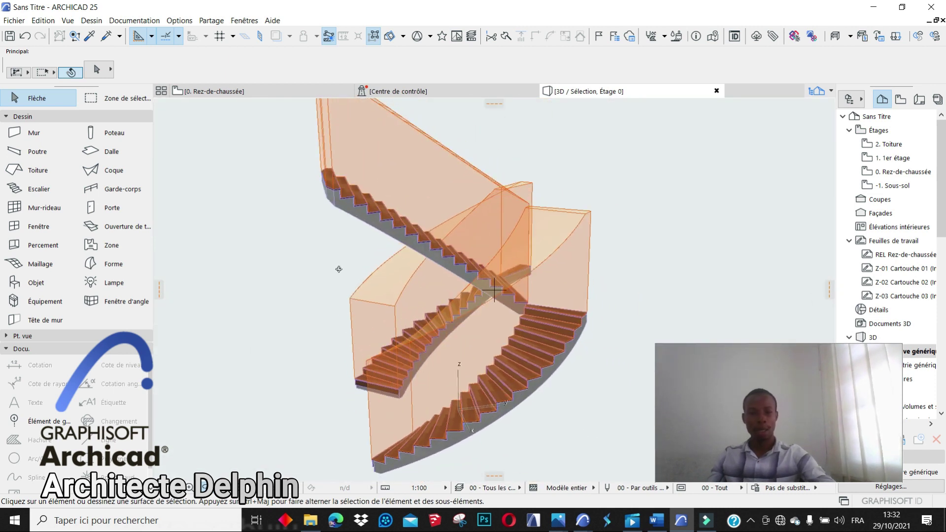
Set the raised middle flight's top offset from the linked upper storey to 1,5.
{"action": "left_click", "coordinate": [387, 233]}
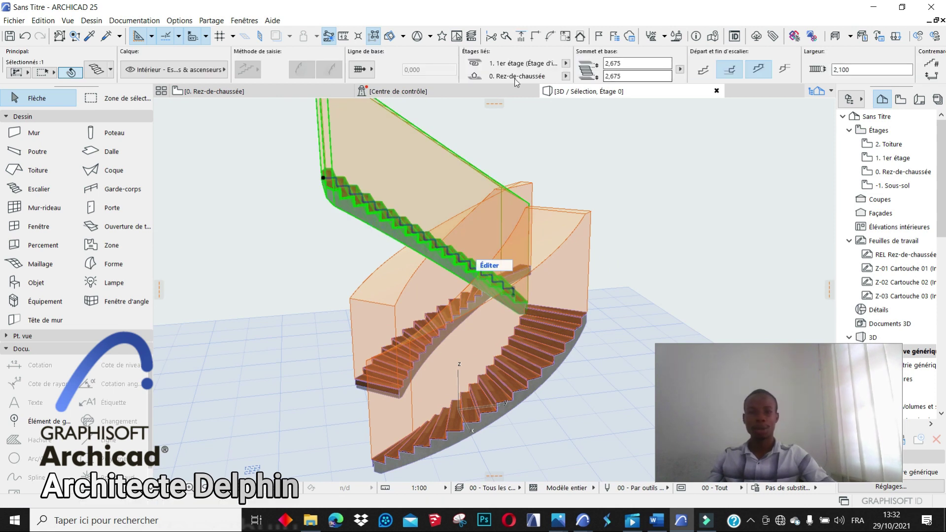
{"action": "scroll", "coordinate": [736, 73], "scroll_direction": "down", "scroll_amount": 3}
{"action": "scroll", "coordinate": [717, 75], "scroll_direction": "up", "scroll_amount": 5}
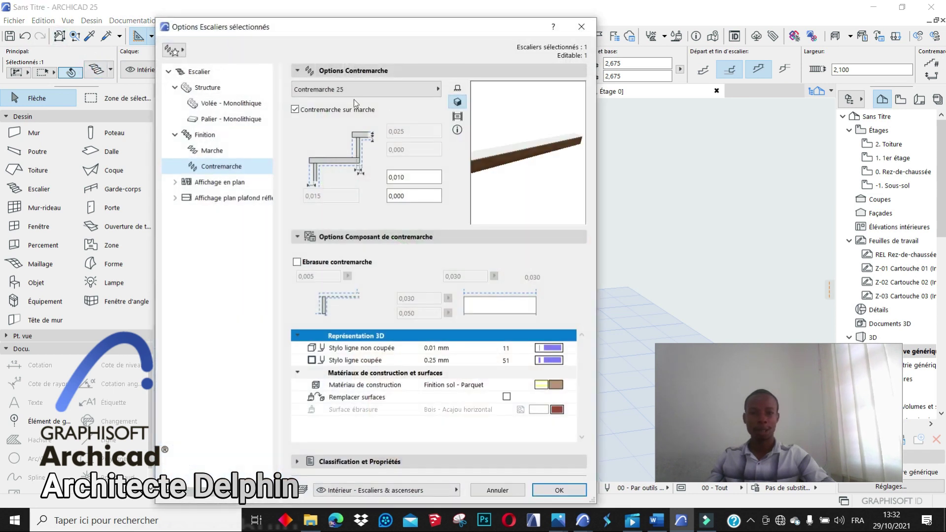
{"action": "left_click", "coordinate": [217, 72]}
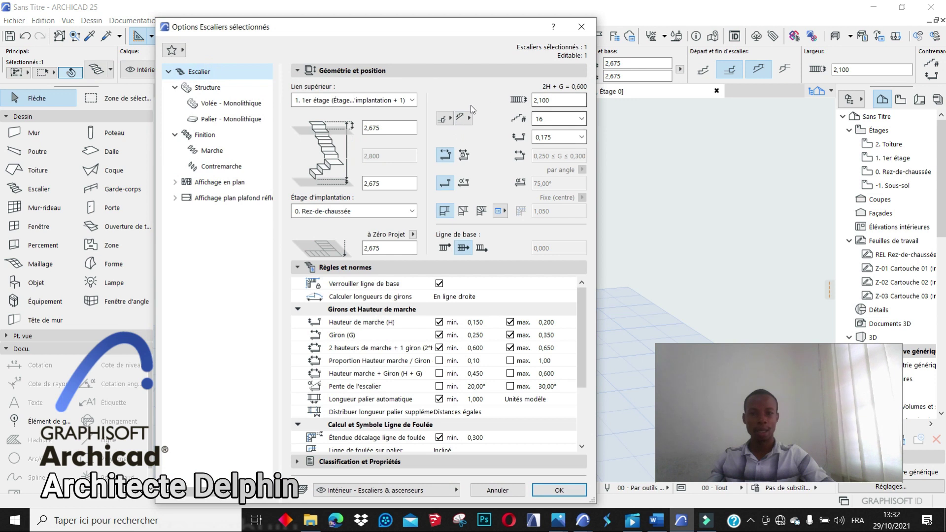
{"action": "double_click", "coordinate": [388, 124]}
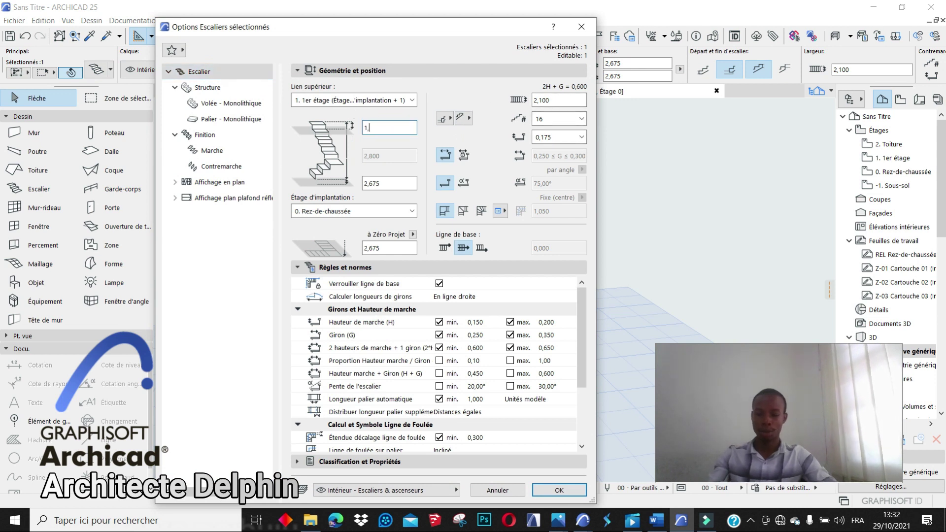
{"action": "type", "text": "1,5"}
{"action": "key", "text": "Return"}
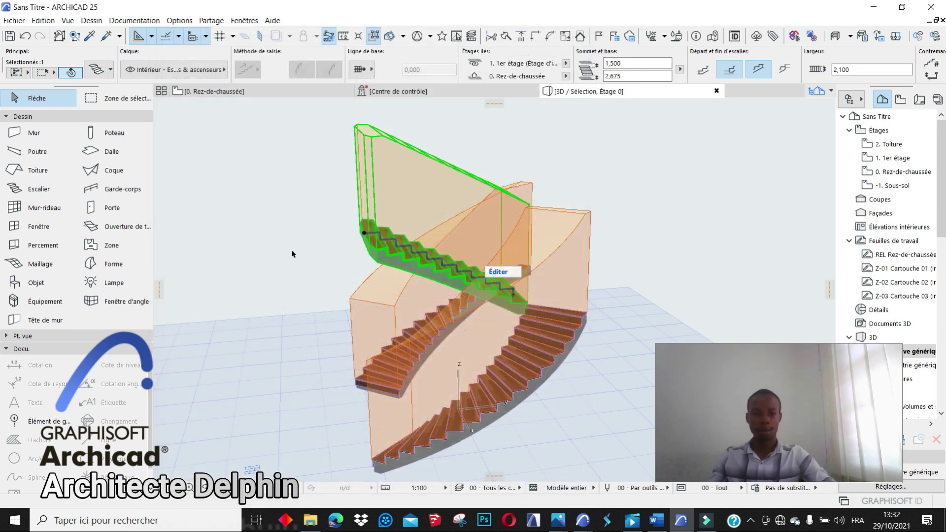
{"action": "left_click", "coordinate": [292, 251]}
{"action": "scroll", "coordinate": [460, 241], "scroll_direction": "down", "scroll_amount": 2}
{"action": "left_click", "coordinate": [205, 487]}
{"action": "left_click_drag", "start_coordinate": [262, 389], "coordinate": [323, 440]}
Return to the ground-floor plan and set the Slab tool's default structure to the composite 3.3 - Dalle BA + chape + parquet.
{"action": "left_click", "coordinate": [198, 92]}
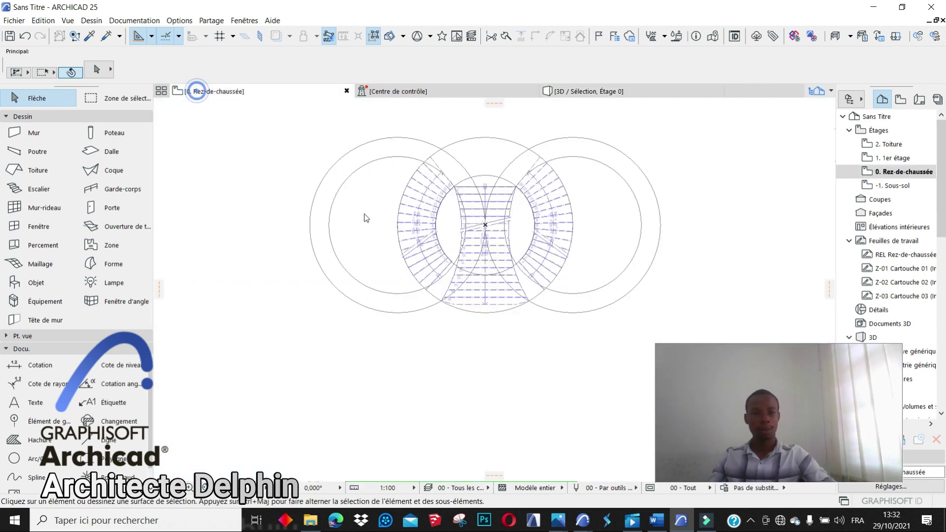
{"action": "scroll", "coordinate": [495, 168], "scroll_direction": "up", "scroll_amount": 3}
{"action": "left_click", "coordinate": [493, 170]}
{"action": "scroll", "coordinate": [471, 272], "scroll_direction": "down", "scroll_amount": 4}
{"action": "middle_click_drag", "start_coordinate": [480, 212], "coordinate": [438, 330]}
{"action": "scroll", "coordinate": [438, 330], "scroll_direction": "up", "scroll_amount": 3}
{"action": "scroll", "coordinate": [434, 335], "scroll_direction": "down", "scroll_amount": 2}
{"action": "scroll", "coordinate": [401, 412], "scroll_direction": "up", "scroll_amount": 1}
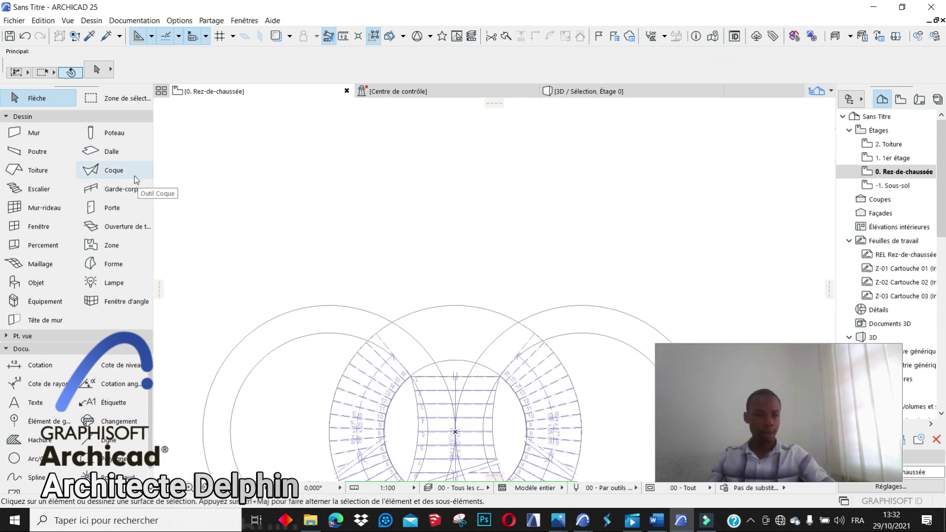
{"action": "left_click", "coordinate": [109, 152]}
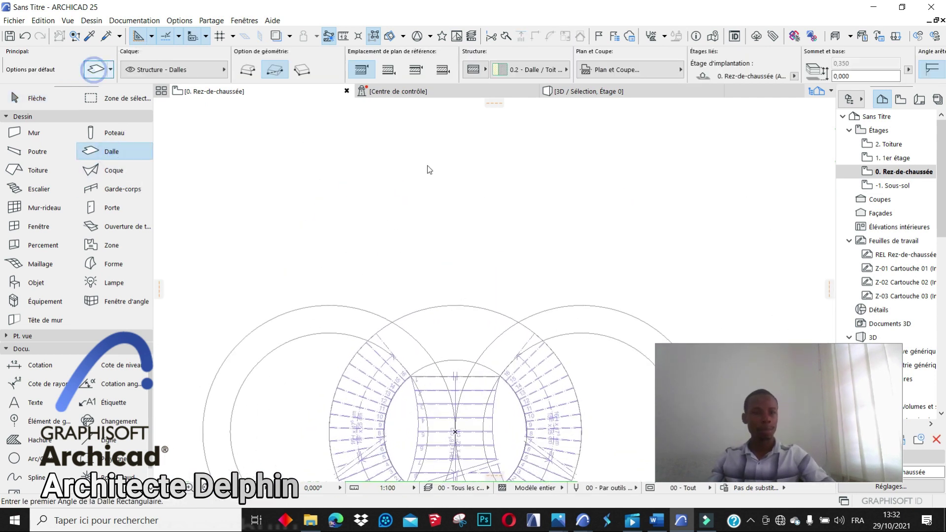
{"action": "left_click", "coordinate": [522, 111]}
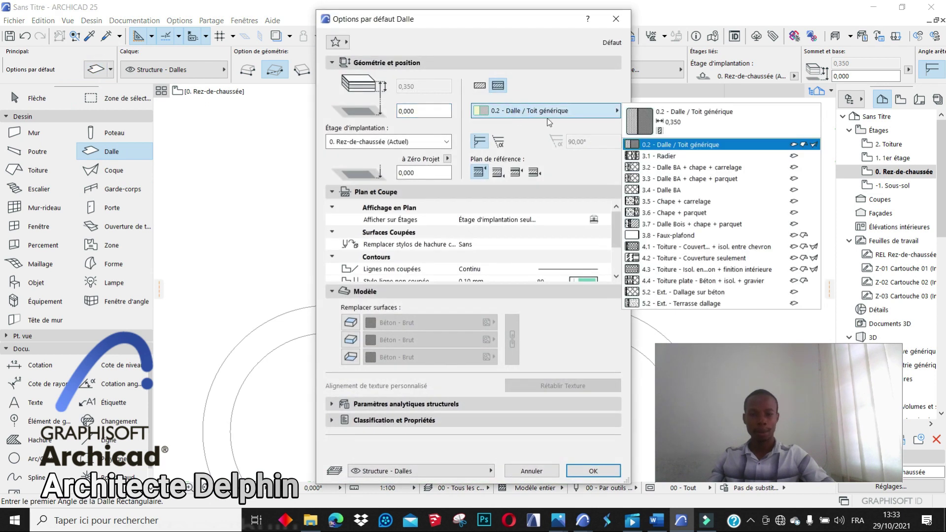
{"action": "left_click", "coordinate": [694, 178]}
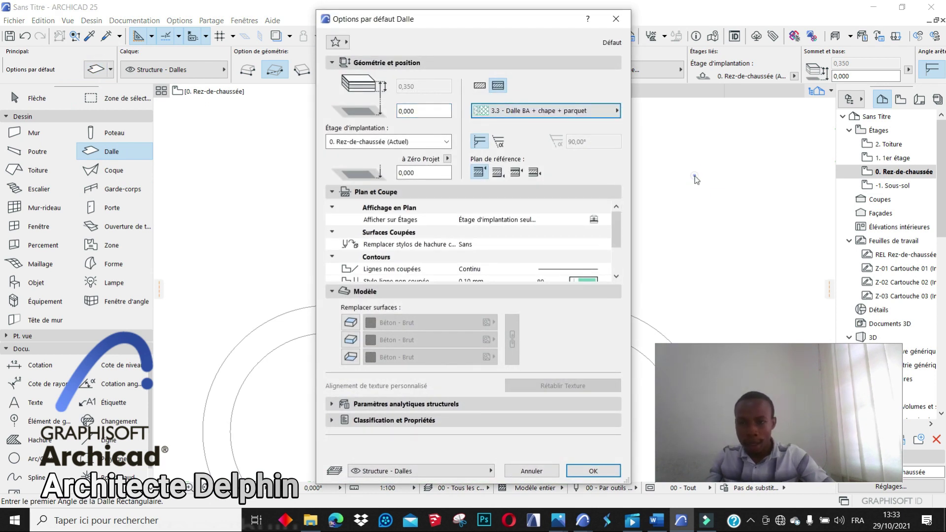
{"action": "left_click", "coordinate": [592, 471]}
Draw a four-cornered polygonal landing slab between the top edges of the two curved flights and the first step of the middle flight.
{"action": "scroll", "coordinate": [397, 212], "scroll_direction": "up", "scroll_amount": 5}
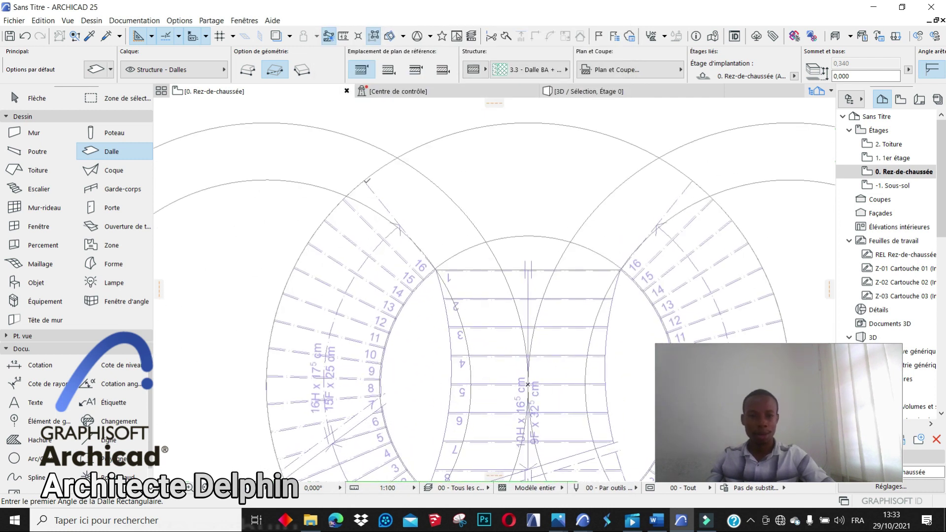
{"action": "left_click", "coordinate": [366, 180]}
{"action": "left_click", "coordinate": [248, 69]}
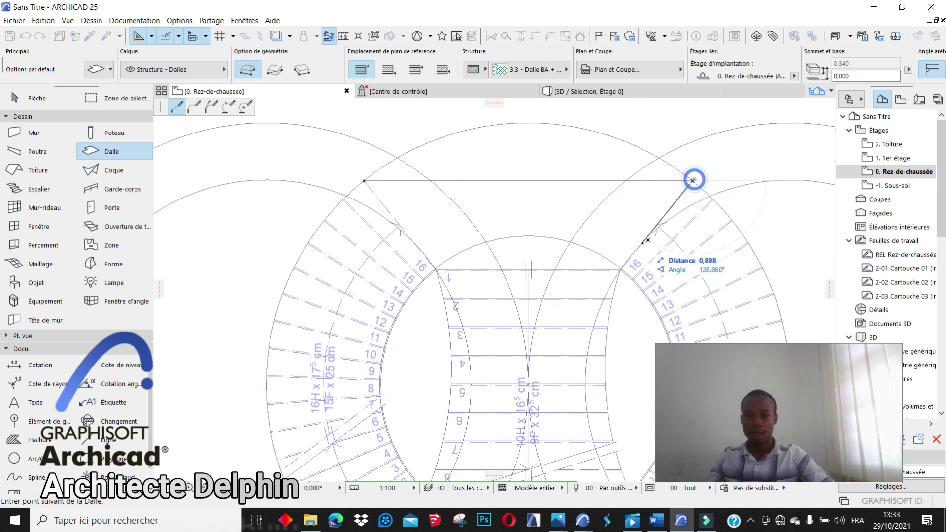
{"action": "left_click", "coordinate": [691, 179]}
{"action": "scroll", "coordinate": [619, 266], "scroll_direction": "up", "scroll_amount": 4}
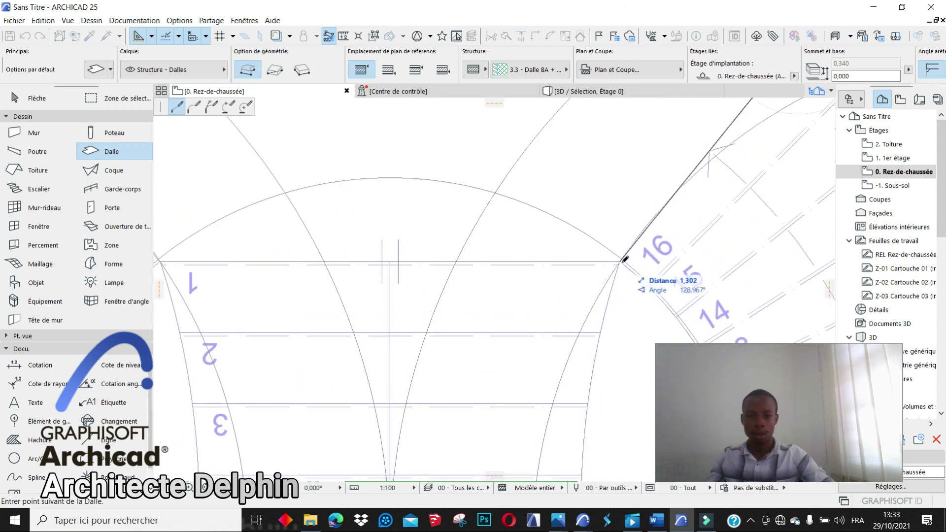
{"action": "left_click", "coordinate": [622, 260]}
{"action": "scroll", "coordinate": [622, 261], "scroll_direction": "down", "scroll_amount": 3}
{"action": "scroll", "coordinate": [491, 208], "scroll_direction": "up", "scroll_amount": 4}
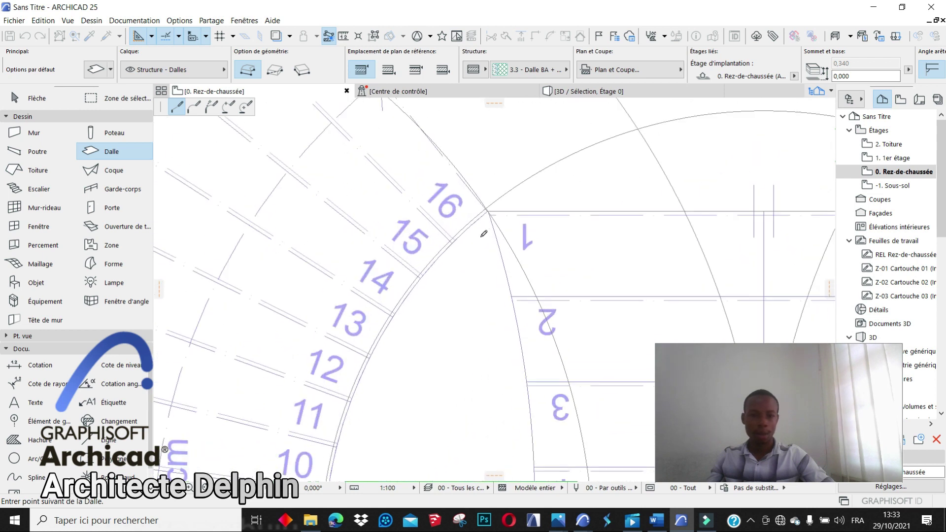
{"action": "left_click", "coordinate": [491, 207]}
{"action": "scroll", "coordinate": [491, 207], "scroll_direction": "down", "scroll_amount": 5}
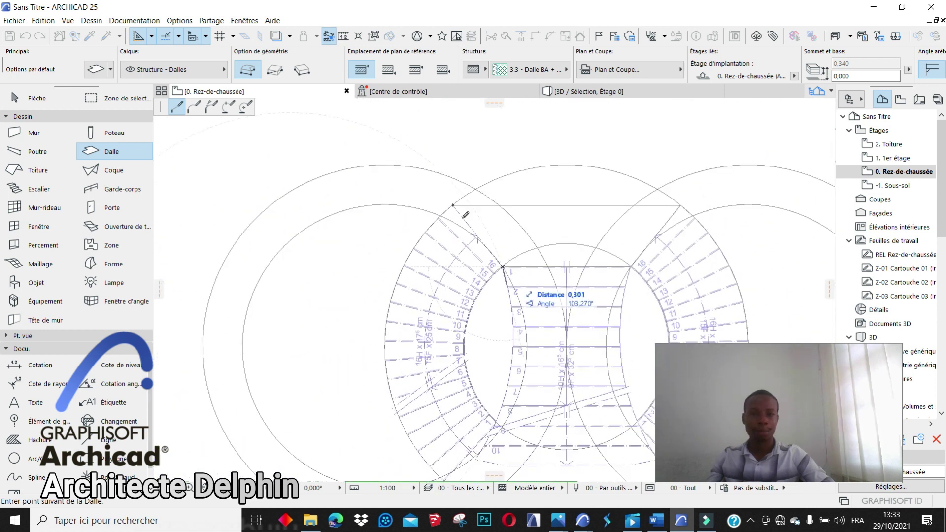
{"action": "left_click", "coordinate": [452, 203]}
Curve the landing slab's outer edge outward to the middle outer circle.
{"action": "left_click", "coordinate": [570, 206], "text": "shift"}
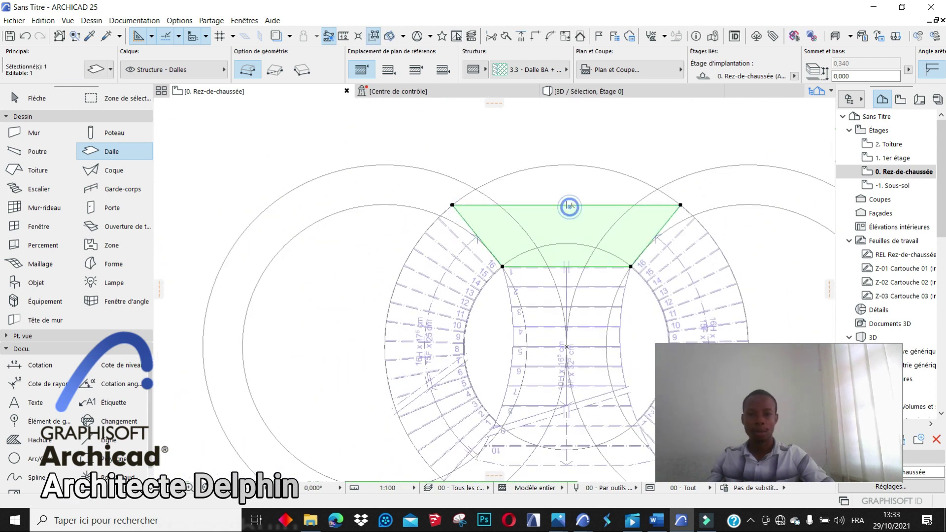
{"action": "left_click", "coordinate": [572, 205]}
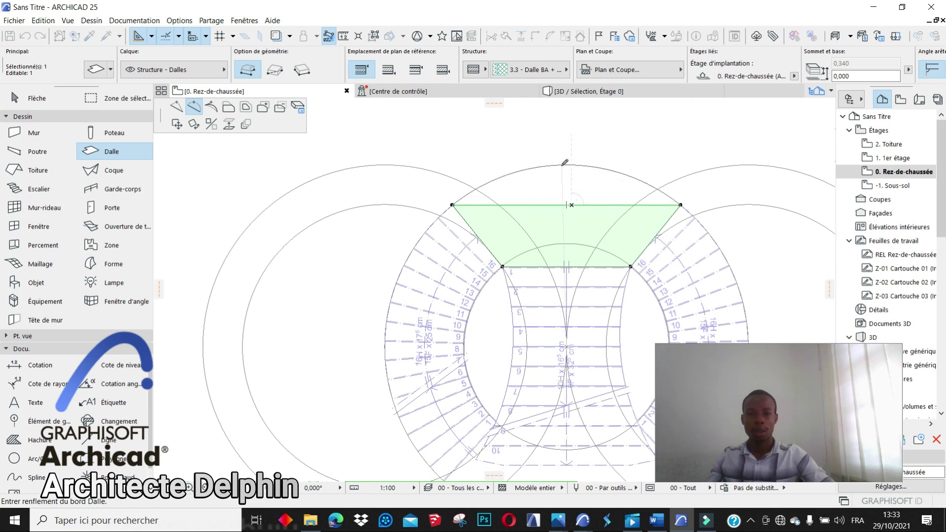
{"action": "left_click", "coordinate": [565, 159]}
{"action": "scroll", "coordinate": [700, 216], "scroll_direction": "up", "scroll_amount": 5}
{"action": "scroll", "coordinate": [648, 163], "scroll_direction": "down", "scroll_amount": 7}
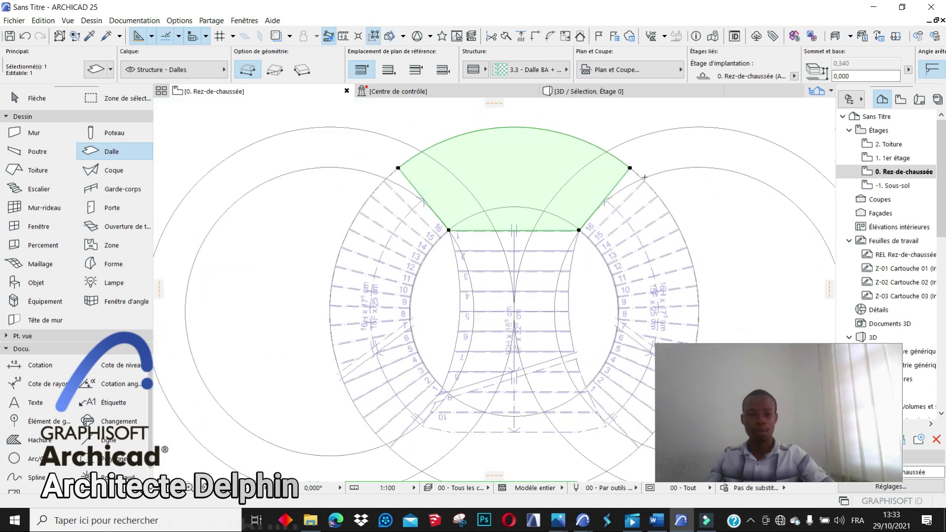
{"action": "left_click", "coordinate": [565, 122]}
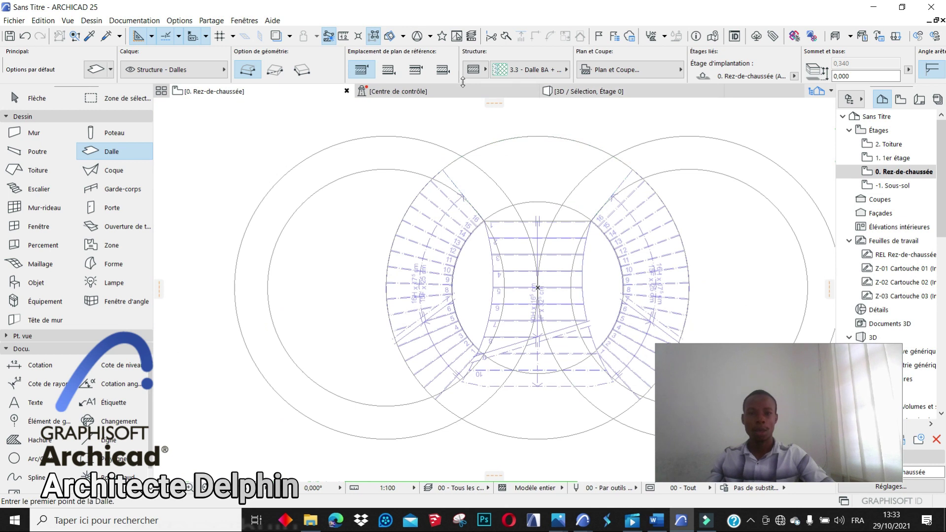
Select the new landing slab together with all the stairs in plan, show them in 3D, and select the slab there.
{"action": "left_click", "coordinate": [592, 91]}
{"action": "middle_click_drag", "start_coordinate": [606, 207], "coordinate": [418, 311], "text": "shift"}
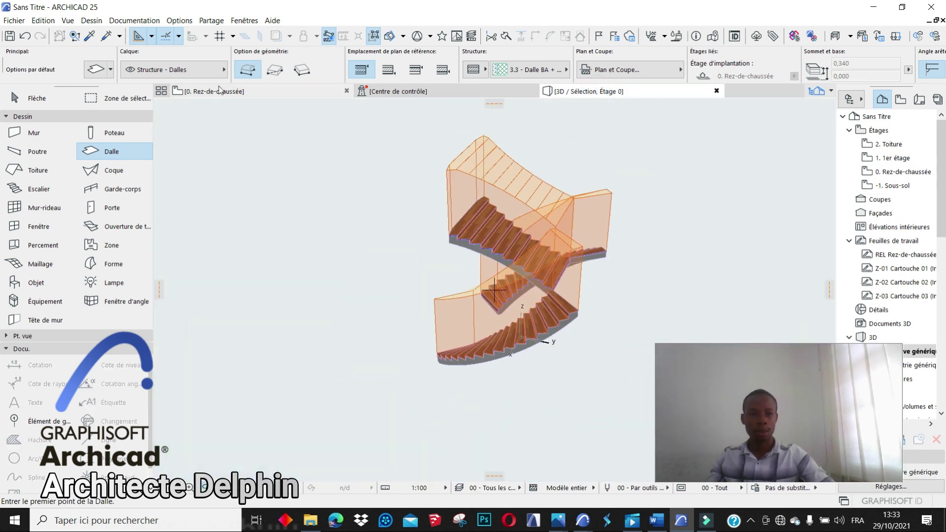
{"action": "left_click", "coordinate": [219, 91]}
{"action": "scroll", "coordinate": [372, 224], "scroll_direction": "down", "scroll_amount": 3}
{"action": "left_click_drag", "start_coordinate": [556, 356], "coordinate": [348, 157], "text": "shift"}
{"action": "right_click", "coordinate": [388, 136]}
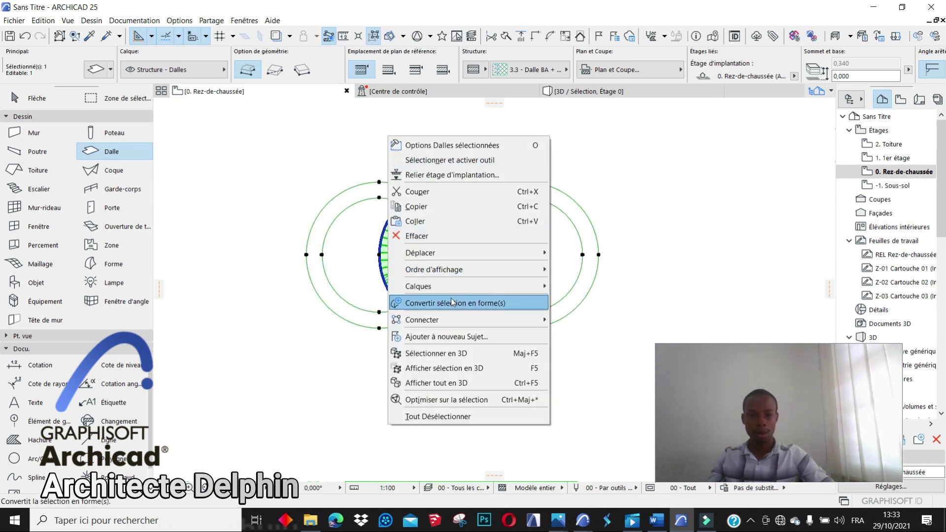
{"action": "left_click", "coordinate": [446, 368]}
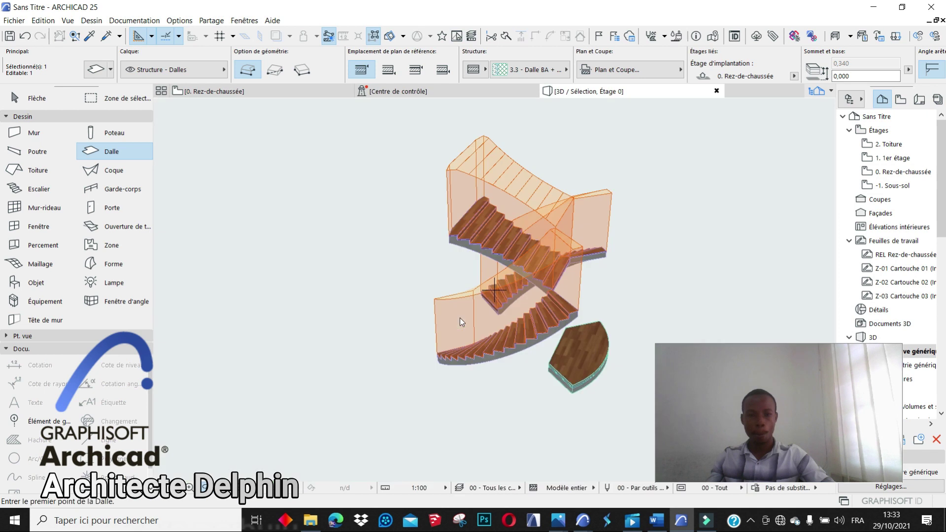
{"action": "scroll", "coordinate": [593, 344], "scroll_direction": "up", "scroll_amount": 5}
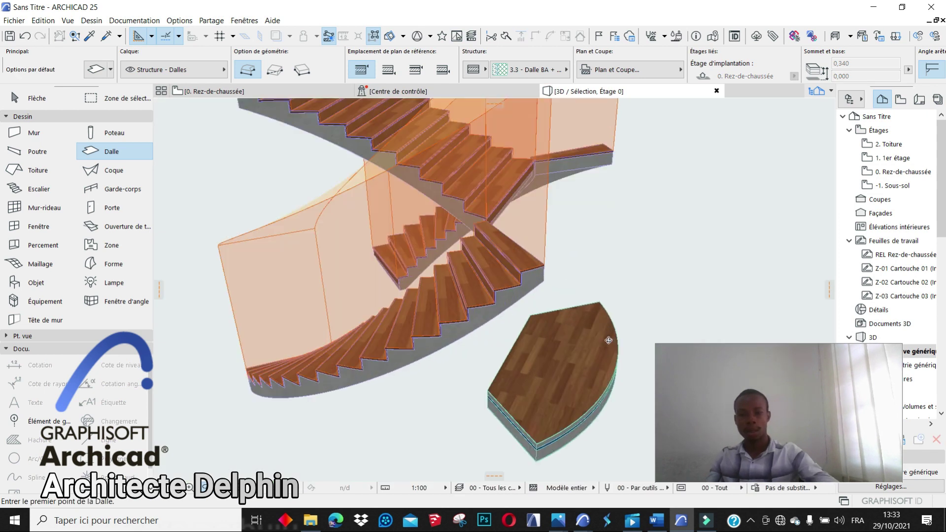
{"action": "left_click", "coordinate": [593, 343], "text": "shift"}
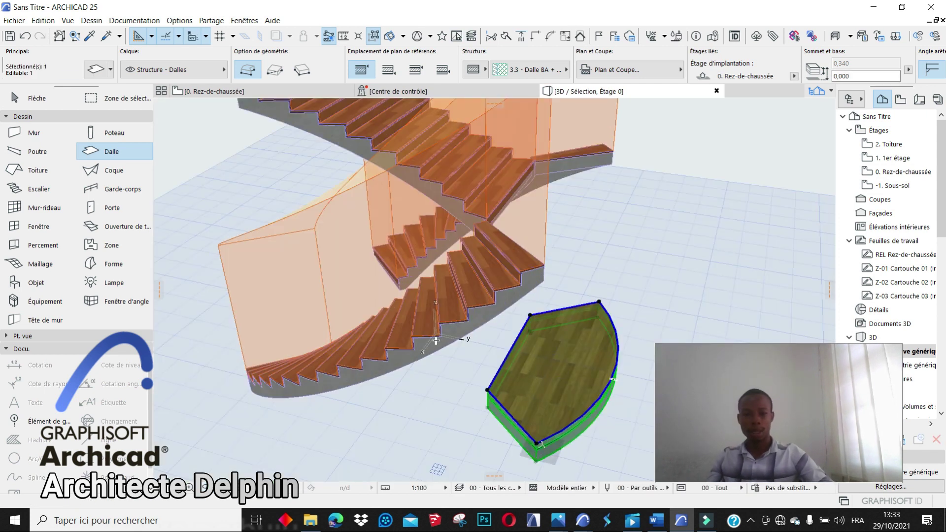
Move the landing slab vertically up to the top of the curved flights, at elevation 2.800.
{"action": "key", "text": "ctrl+d"}
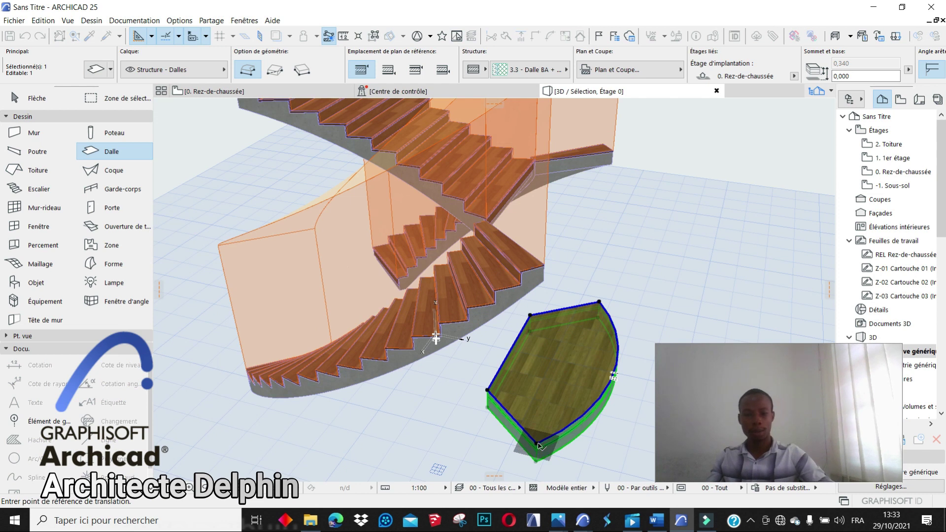
{"action": "left_click", "coordinate": [538, 447]}
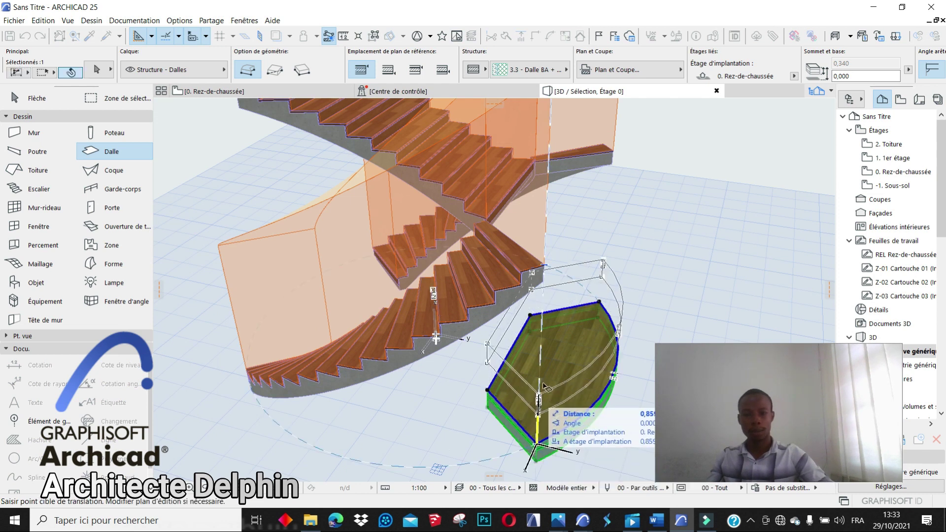
{"action": "left_click", "coordinate": [615, 152]}
{"action": "key", "text": "Escape"}
Measure the depth from the landing's top corner down to the underside of the adjoining curved flight.
{"action": "scroll", "coordinate": [577, 261], "scroll_direction": "up", "scroll_amount": 5}
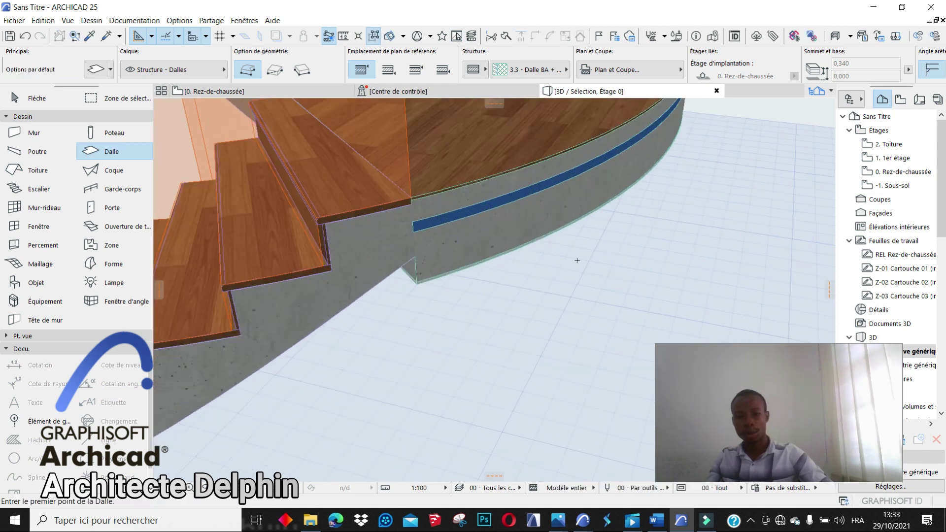
{"action": "scroll", "coordinate": [475, 303], "scroll_direction": "up", "scroll_amount": 3}
{"action": "scroll", "coordinate": [475, 304], "scroll_direction": "down", "scroll_amount": 2}
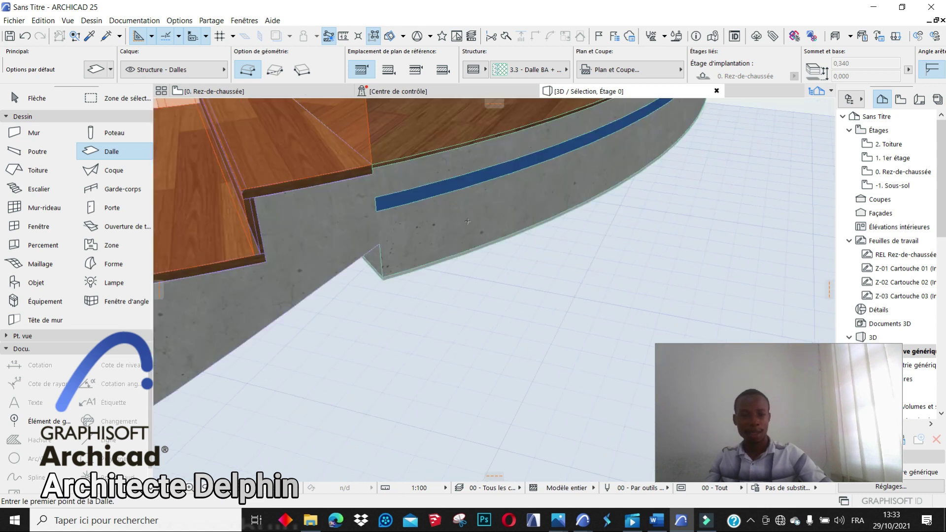
{"action": "scroll", "coordinate": [468, 222], "scroll_direction": "up", "scroll_amount": 1}
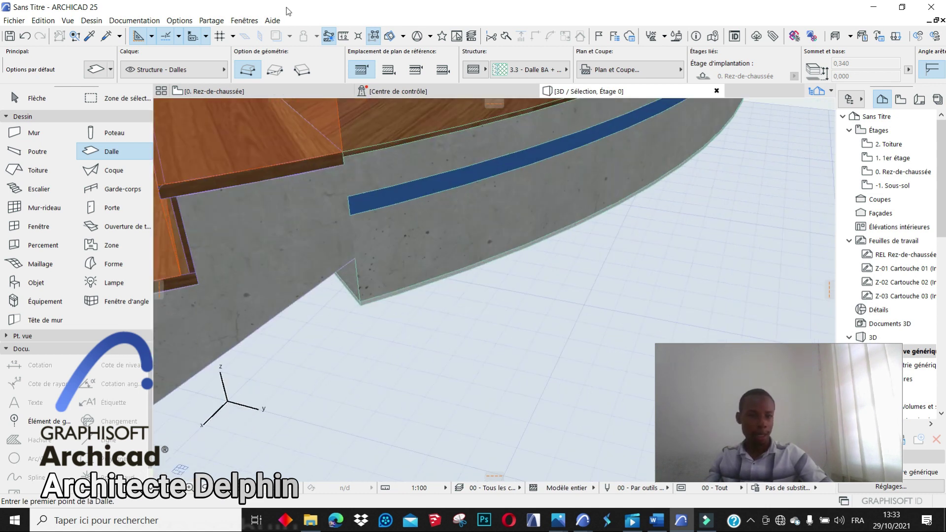
{"action": "left_click", "coordinate": [343, 37]}
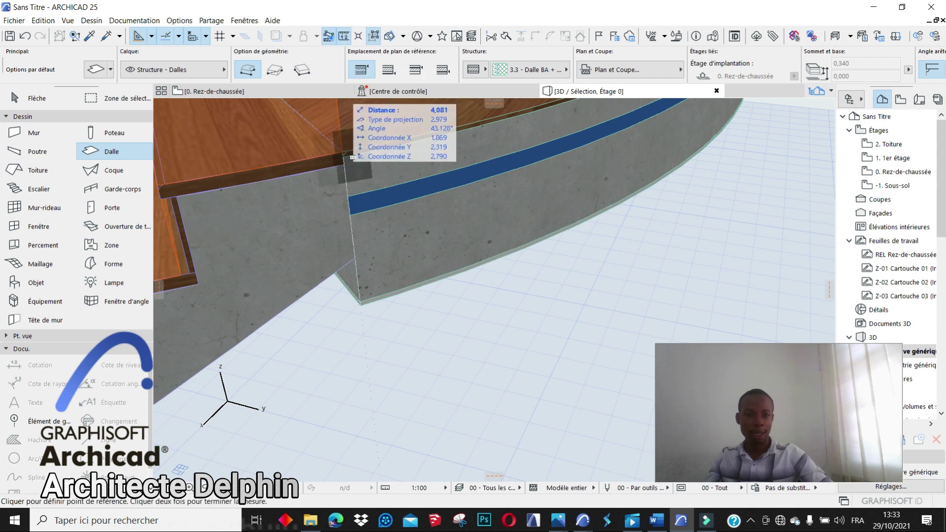
{"action": "left_click", "coordinate": [342, 153]}
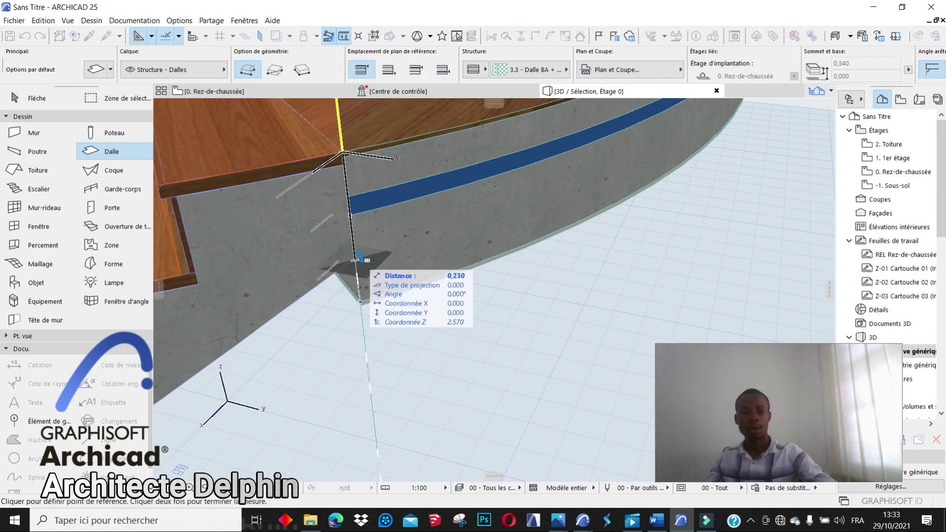
{"action": "key", "text": "Escape"}
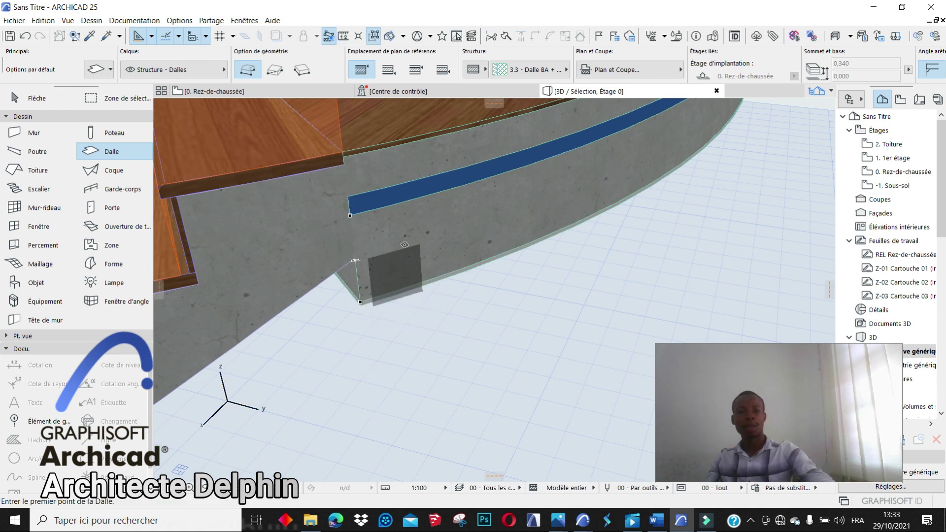
{"action": "left_click", "coordinate": [405, 242], "text": "shift"}
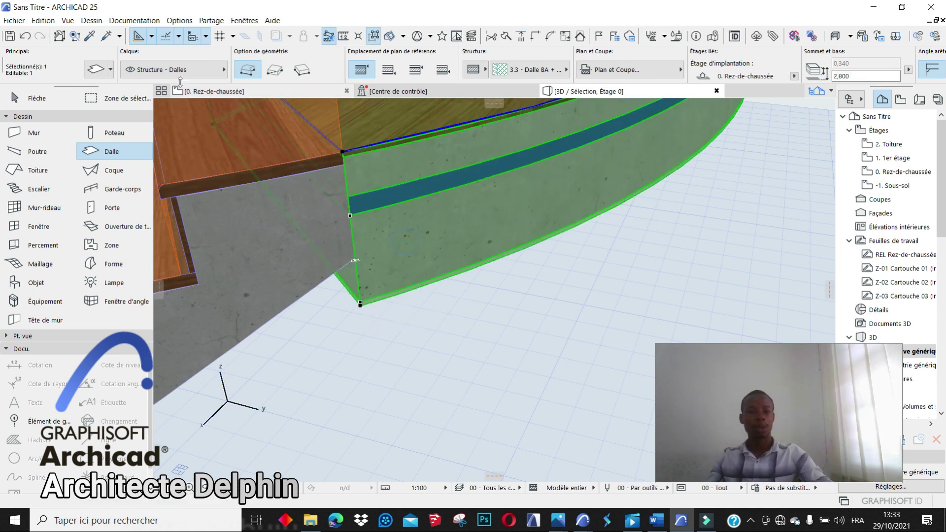
{"action": "left_click", "coordinate": [90, 70]}
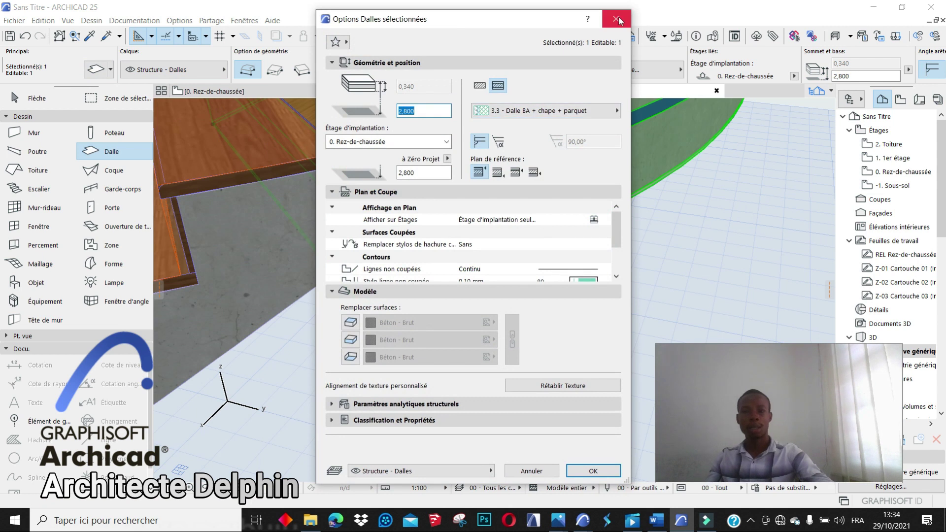
{"action": "left_click", "coordinate": [617, 19]}
{"action": "key", "text": "Escape"}
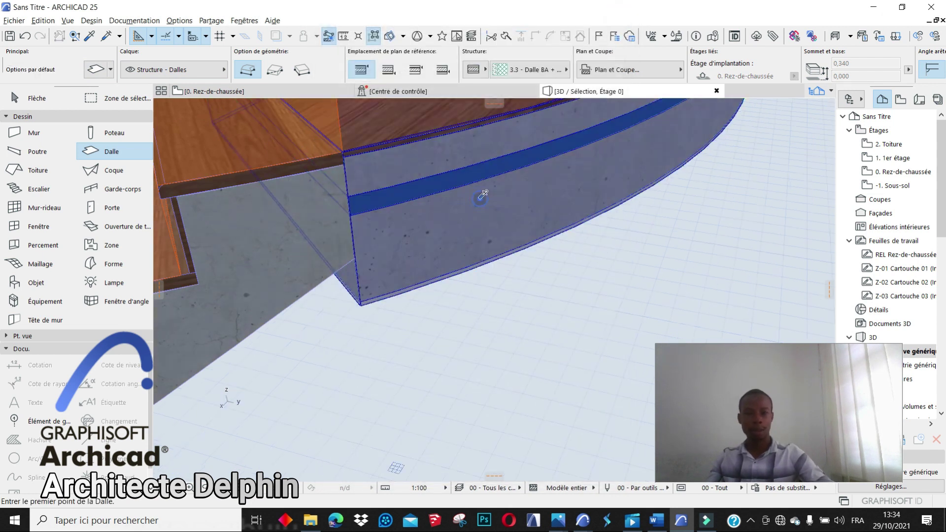
Remove the Finition int - Enduit plâtre and Isolation - Polyuréthane layers from the composite 3.3 - Dalle BA + chape + parquet.
{"action": "left_click", "coordinate": [180, 21]}
{"action": "mouse_move", "coordinate": [241, 37]}
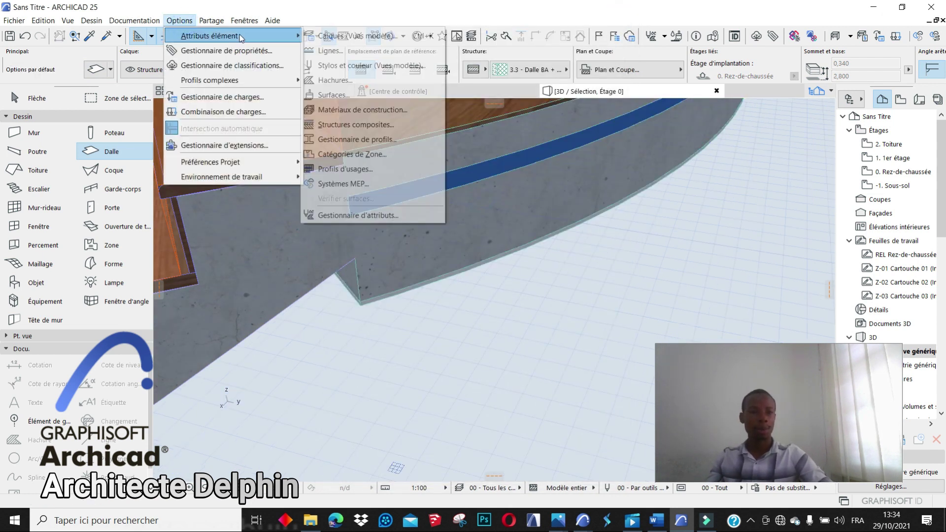
{"action": "left_click", "coordinate": [333, 124]}
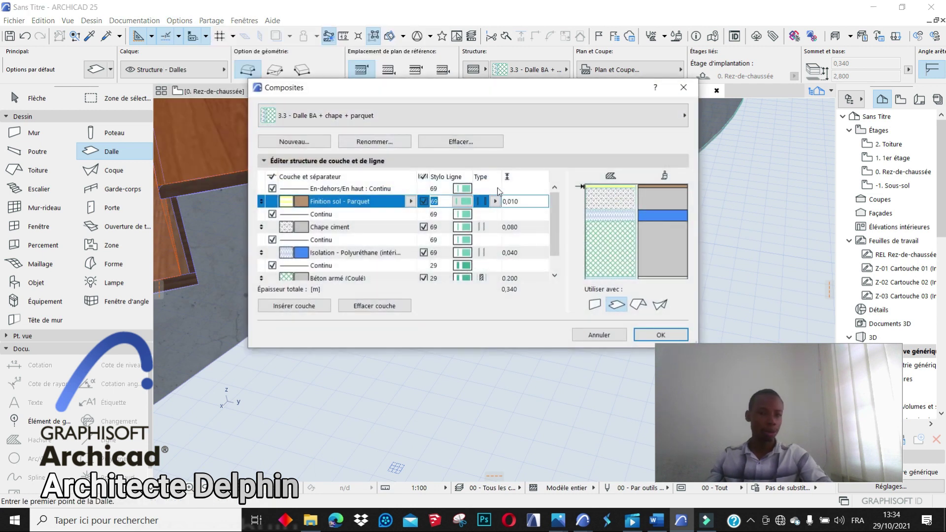
{"action": "scroll", "coordinate": [468, 232], "scroll_direction": "down", "scroll_amount": 4}
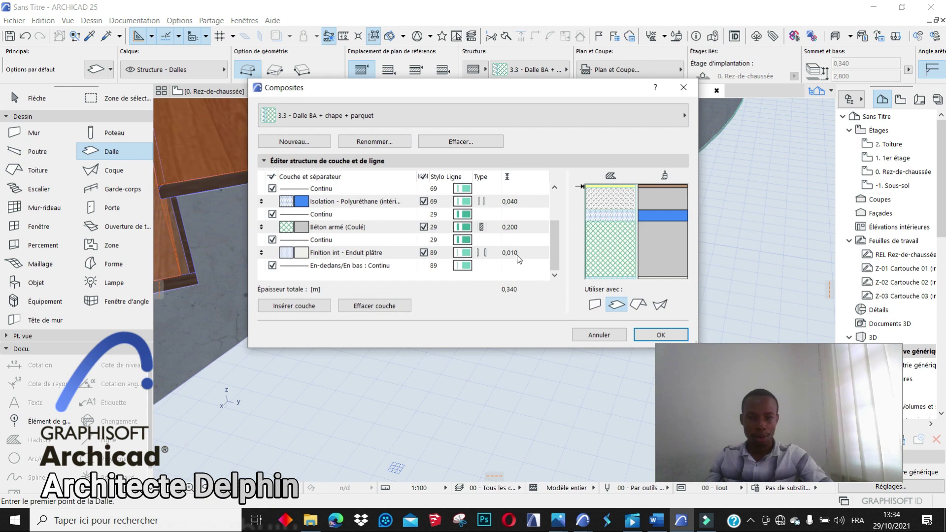
{"action": "left_click", "coordinate": [536, 254]}
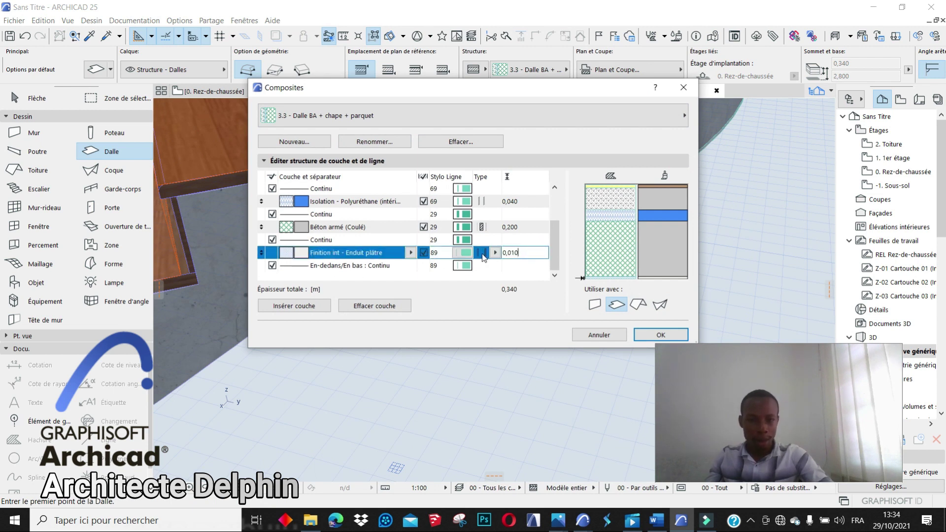
{"action": "left_click", "coordinate": [379, 306]}
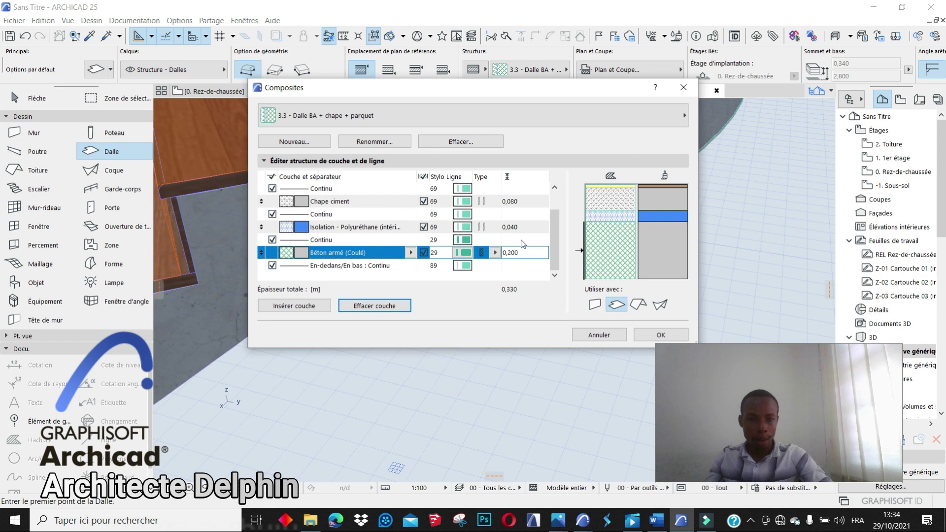
{"action": "left_click", "coordinate": [530, 226]}
{"action": "left_click", "coordinate": [381, 306]}
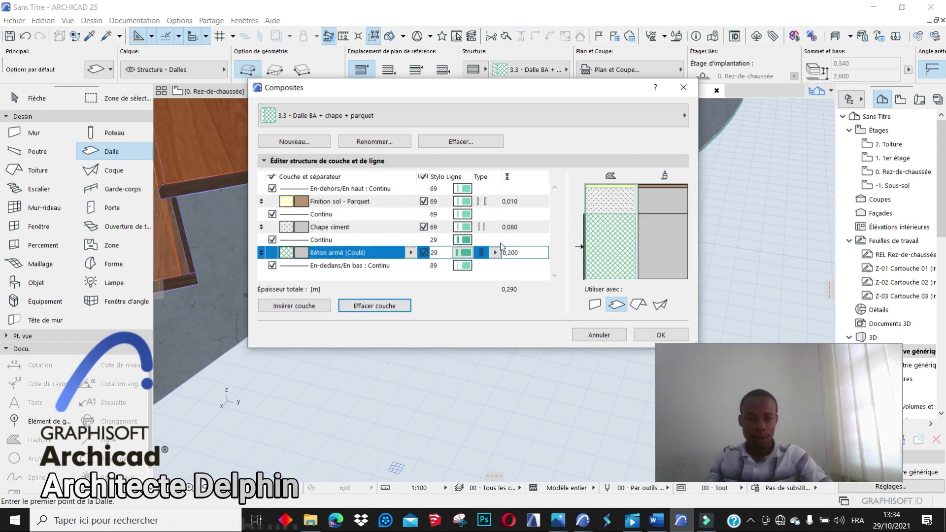
Set the composite's Chape ciment layer thickness to 0.020 and apply the composite changes.
{"action": "left_click", "coordinate": [521, 227]}
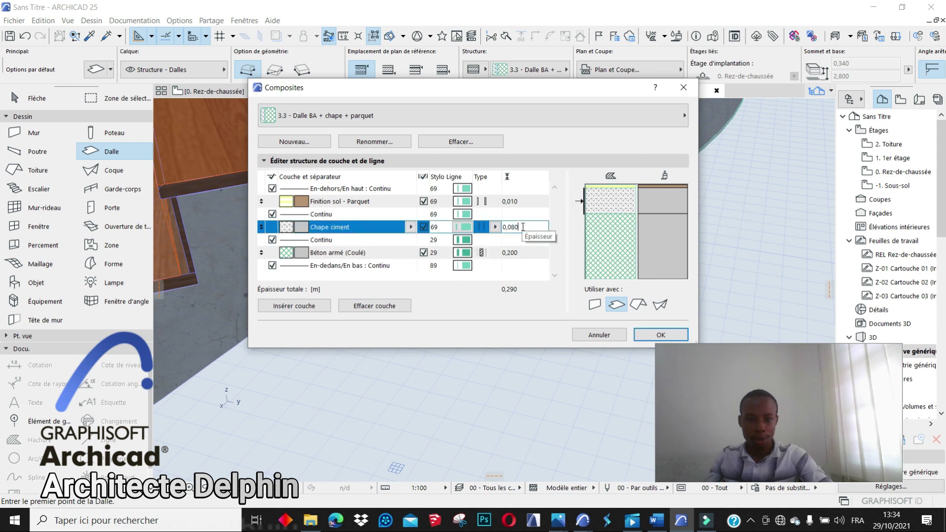
{"action": "left_click_drag", "start_coordinate": [523, 227], "coordinate": [511, 226]}
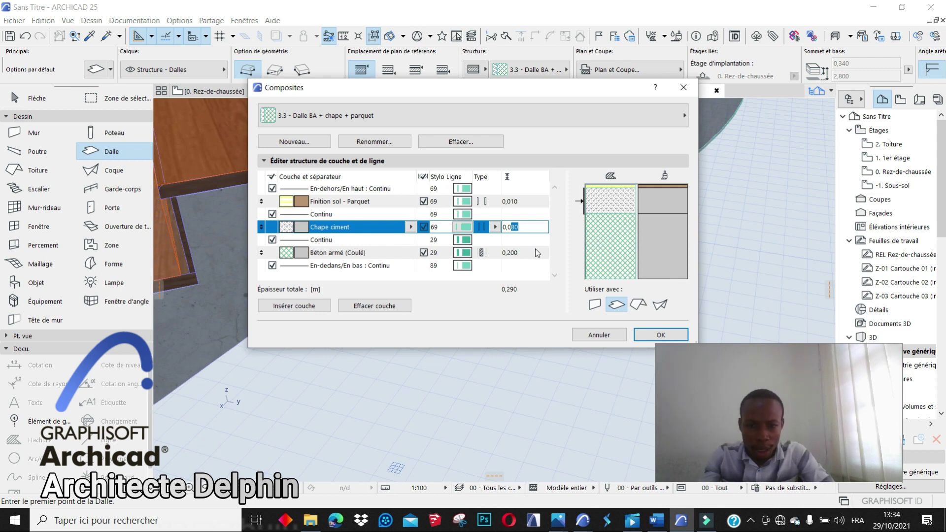
{"action": "key", "text": "Return"}
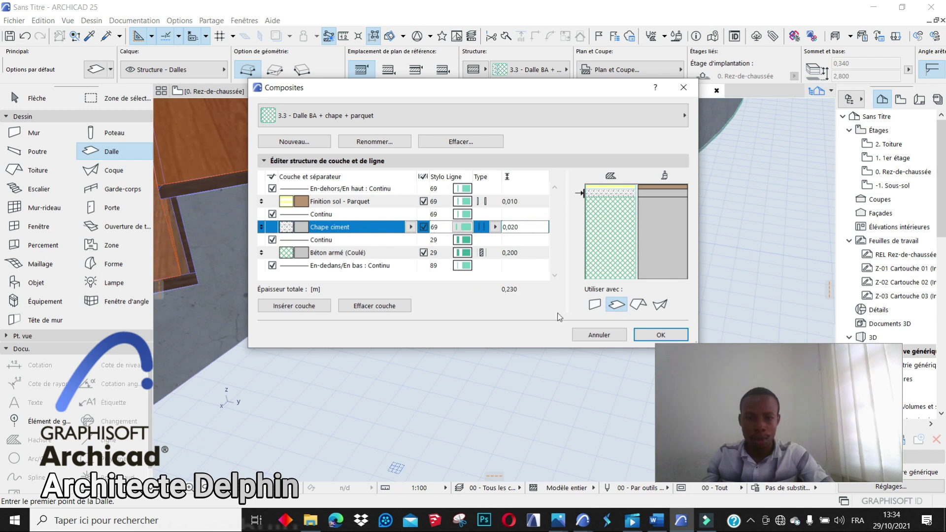
{"action": "left_click", "coordinate": [651, 335]}
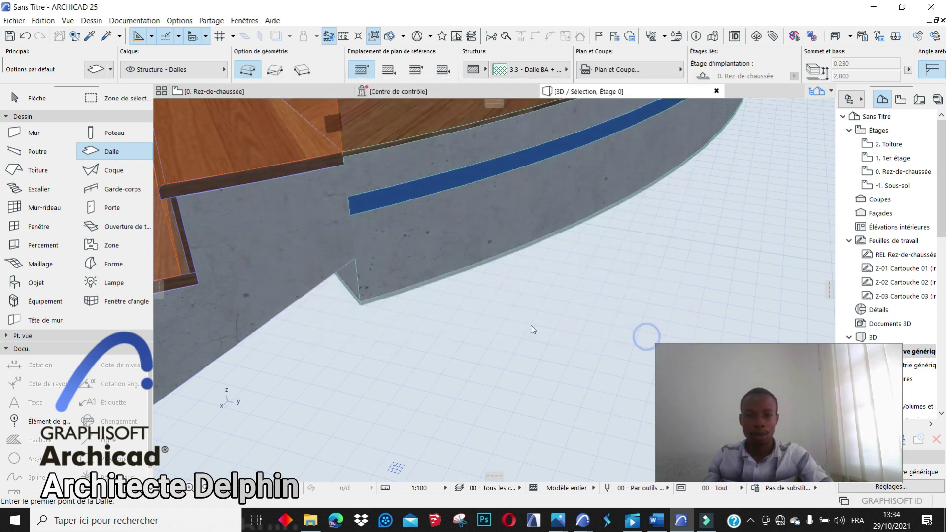
Set the middle flight's left and right headroom offsets to 1.05 in its stair settings.
{"action": "scroll", "coordinate": [408, 262], "scroll_direction": "down", "scroll_amount": 6}
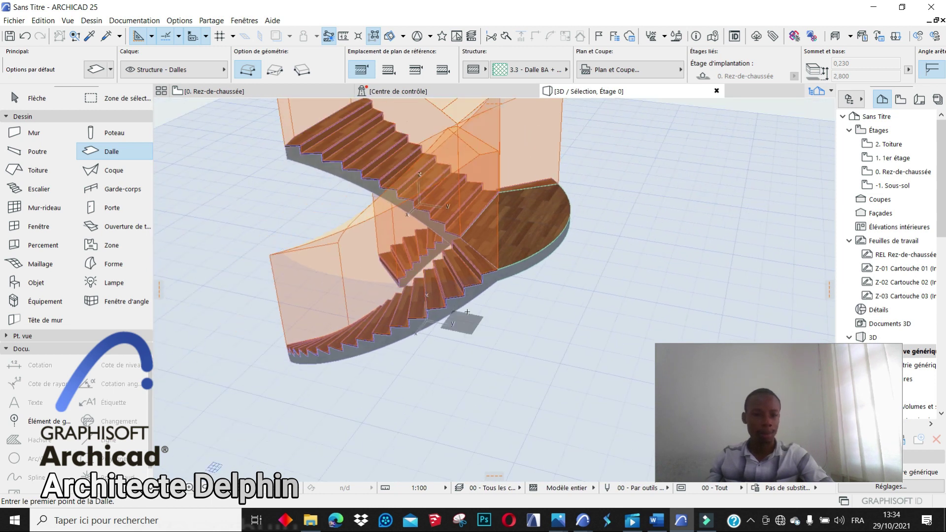
{"action": "scroll", "coordinate": [451, 196], "scroll_direction": "down", "scroll_amount": 3}
{"action": "scroll", "coordinate": [451, 196], "scroll_direction": "up", "scroll_amount": 1}
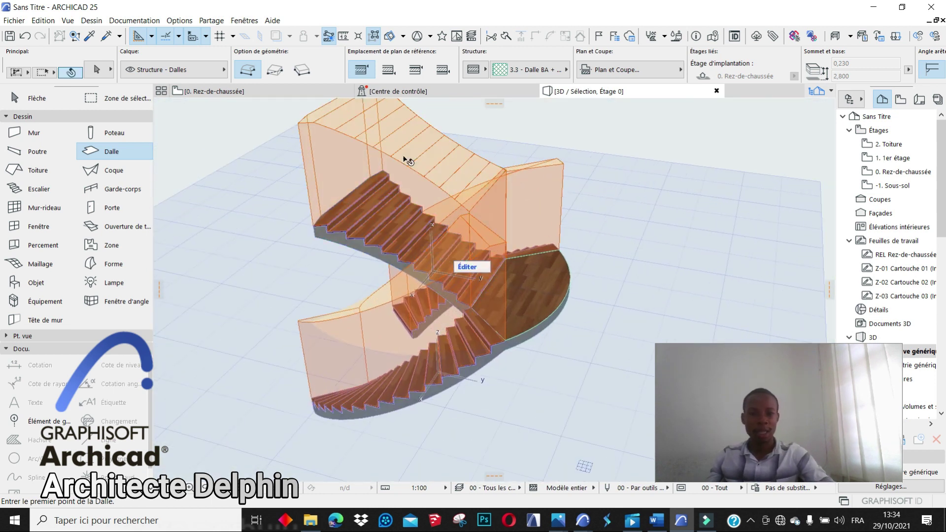
{"action": "left_click", "coordinate": [536, 192], "text": "shift"}
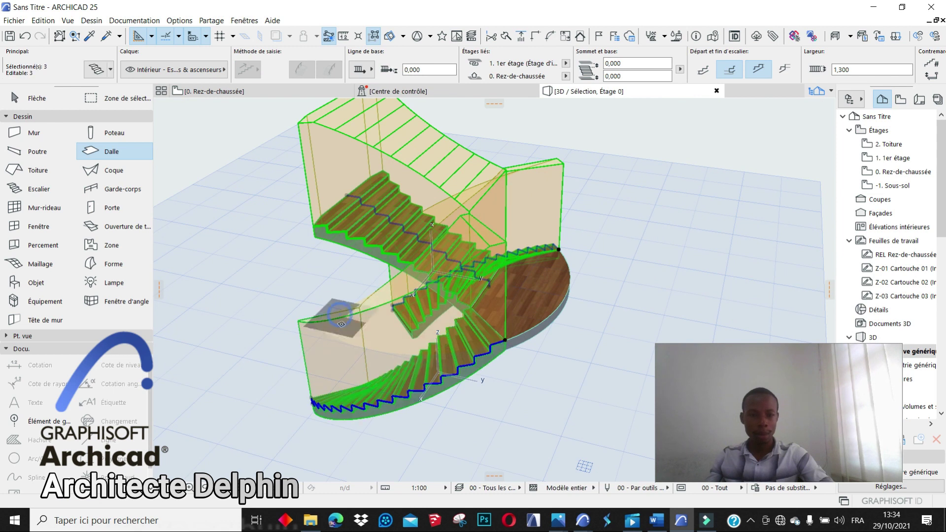
{"action": "key", "text": "Escape"}
{"action": "left_click", "coordinate": [339, 147], "text": "shift"}
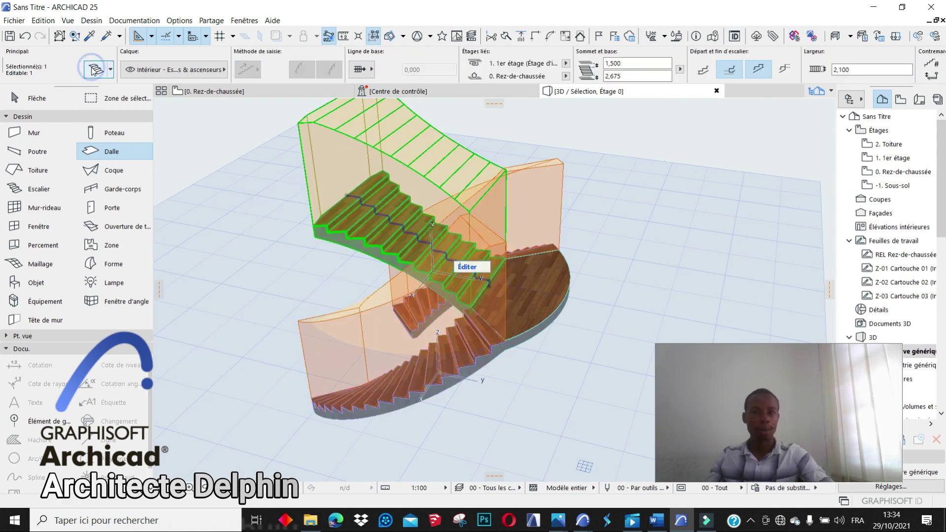
{"action": "left_click", "coordinate": [93, 71]}
{"action": "scroll", "coordinate": [406, 419], "scroll_direction": "down", "scroll_amount": 3}
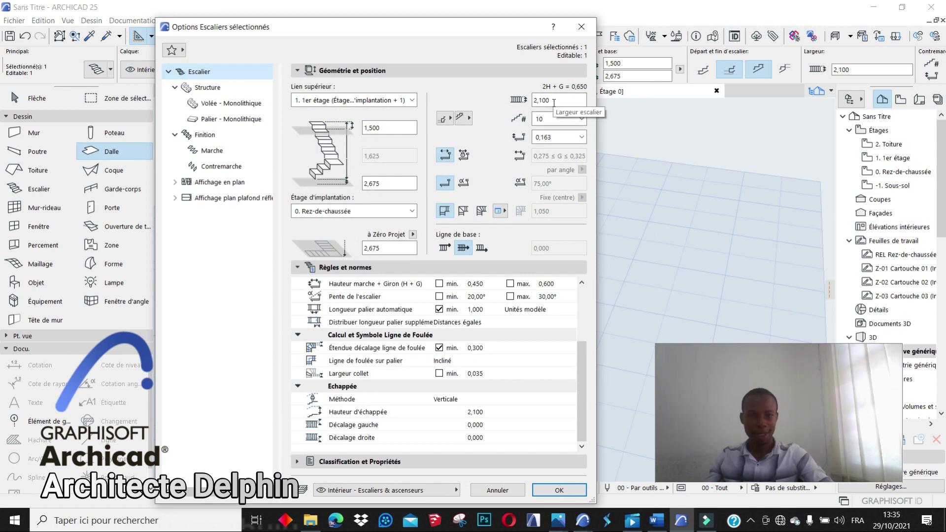
{"action": "left_click", "coordinate": [489, 425]}
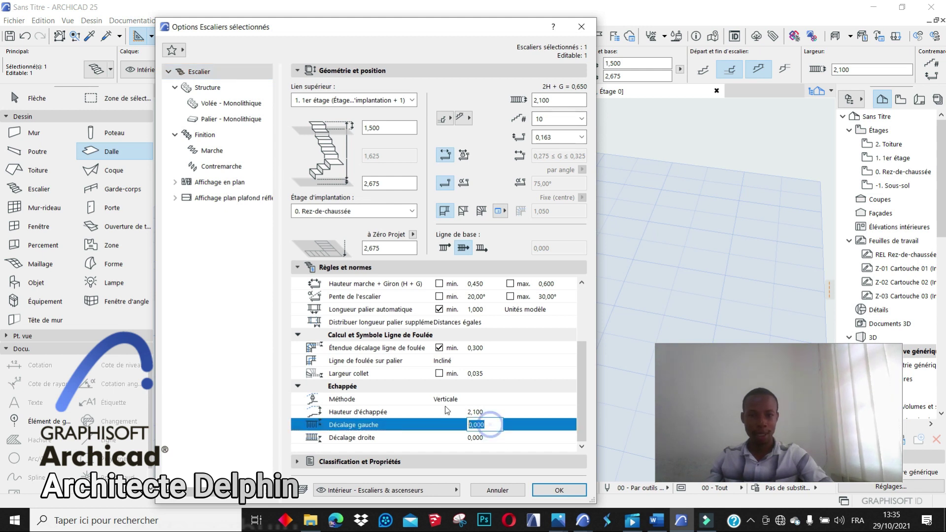
{"action": "type", "text": "1,05"}
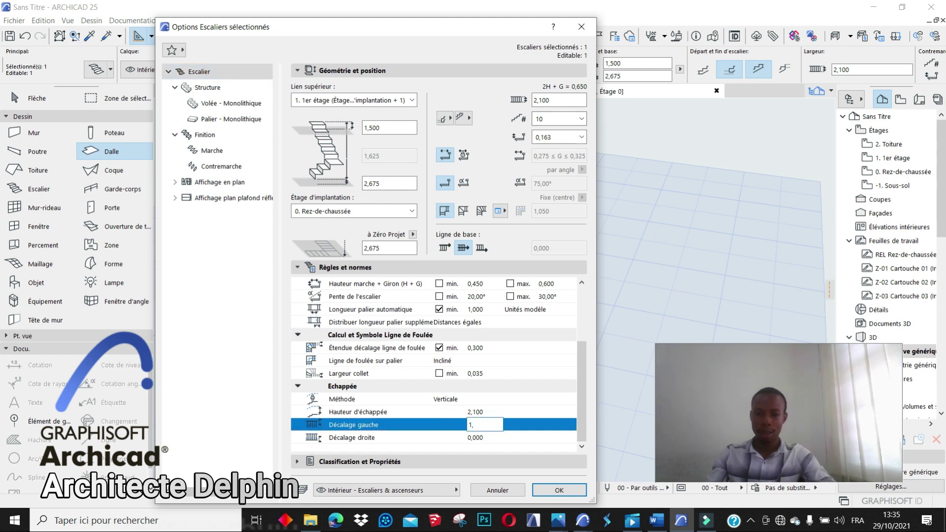
{"action": "left_click", "coordinate": [479, 437]}
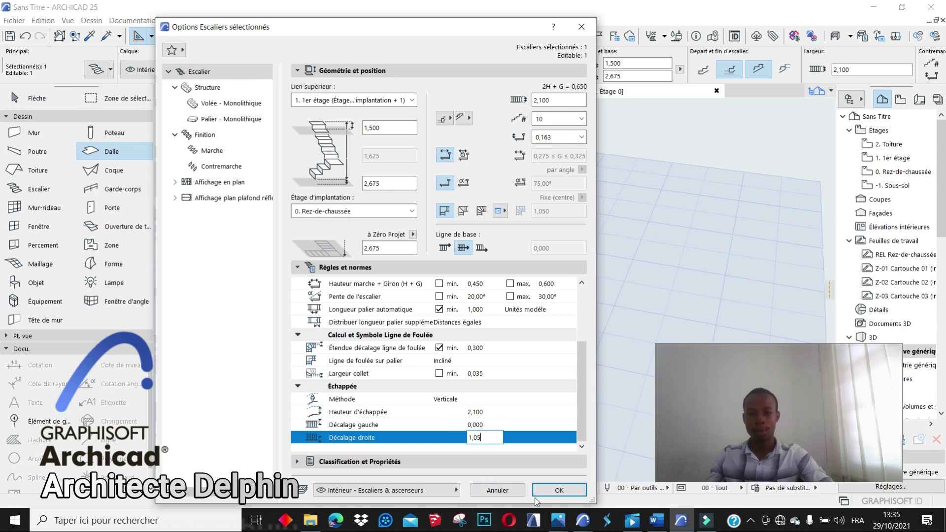
{"action": "left_click", "coordinate": [560, 490]}
{"action": "left_click", "coordinate": [295, 204]}
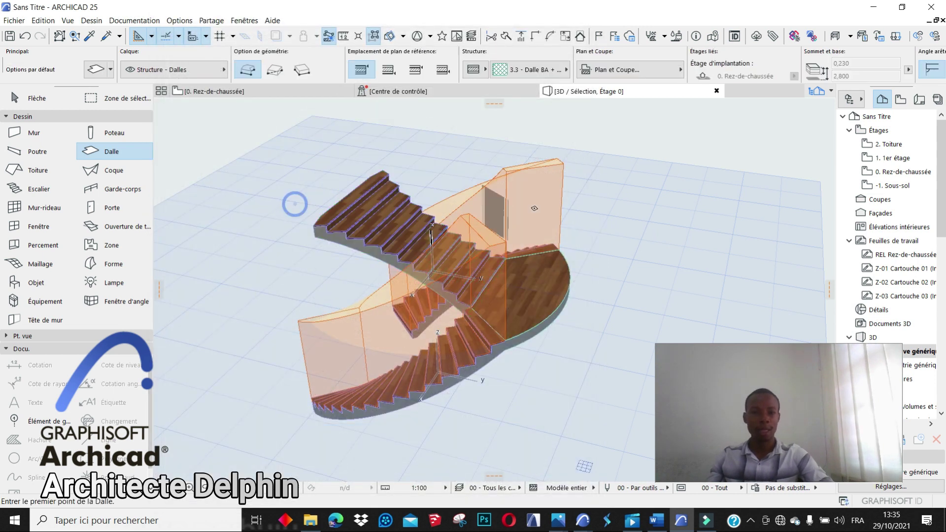
Set the left and right headroom offsets of the rear curved flight to 0.65 in its stair settings.
{"action": "left_click", "coordinate": [560, 192]}
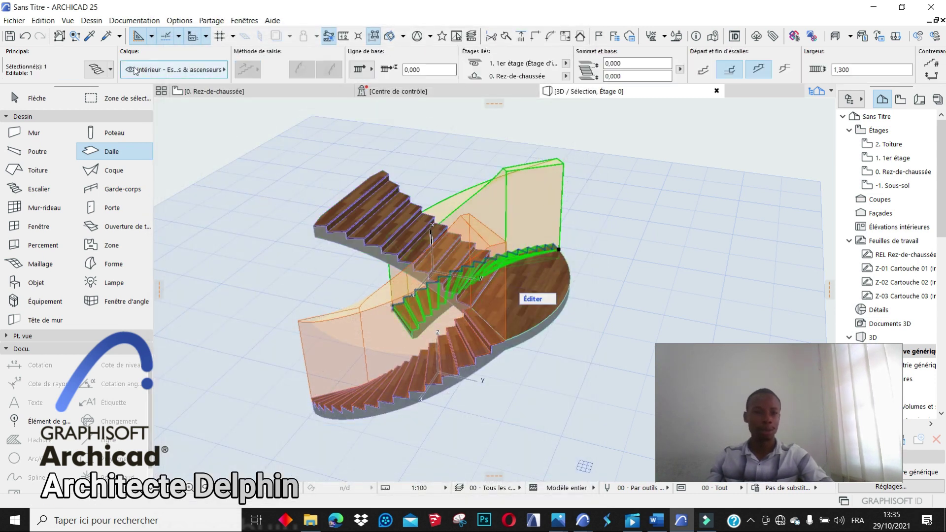
{"action": "left_click", "coordinate": [96, 69]}
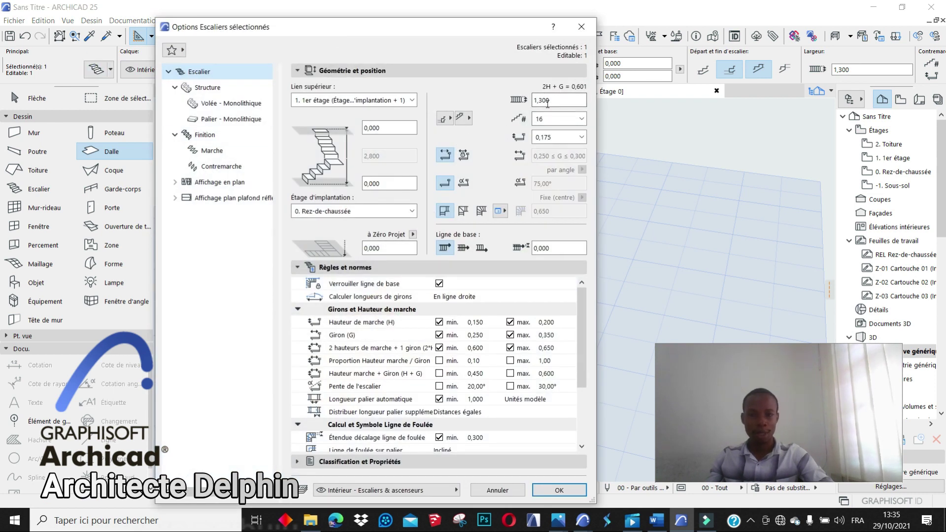
{"action": "scroll", "coordinate": [419, 435], "scroll_direction": "down", "scroll_amount": 4}
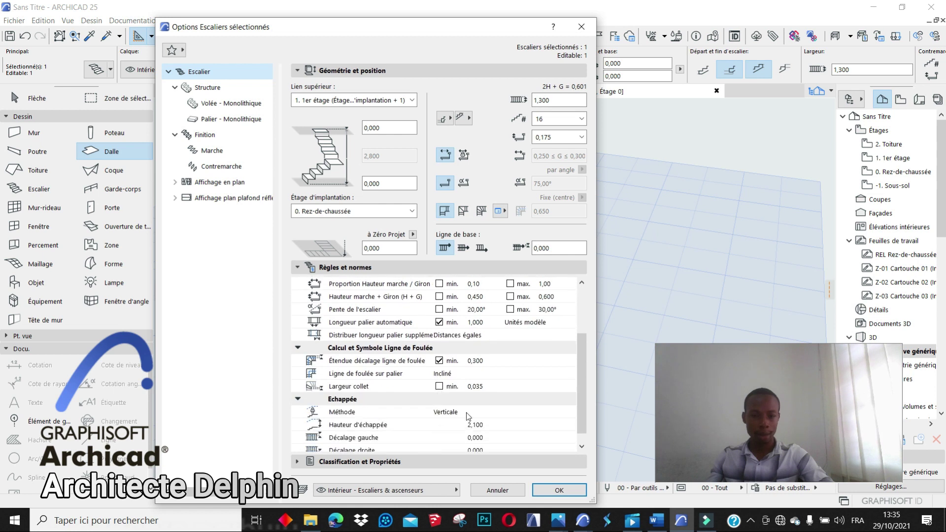
{"action": "left_click", "coordinate": [471, 439]}
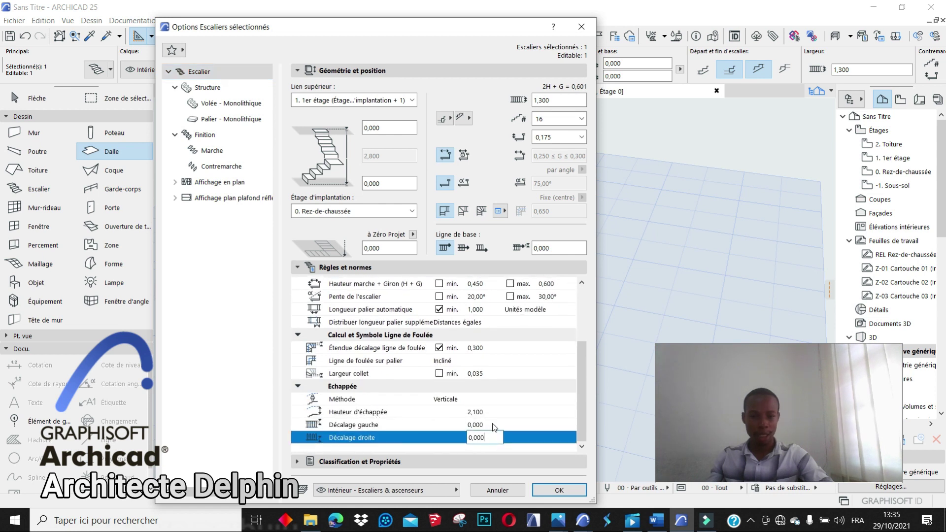
{"action": "left_click", "coordinate": [493, 425]}
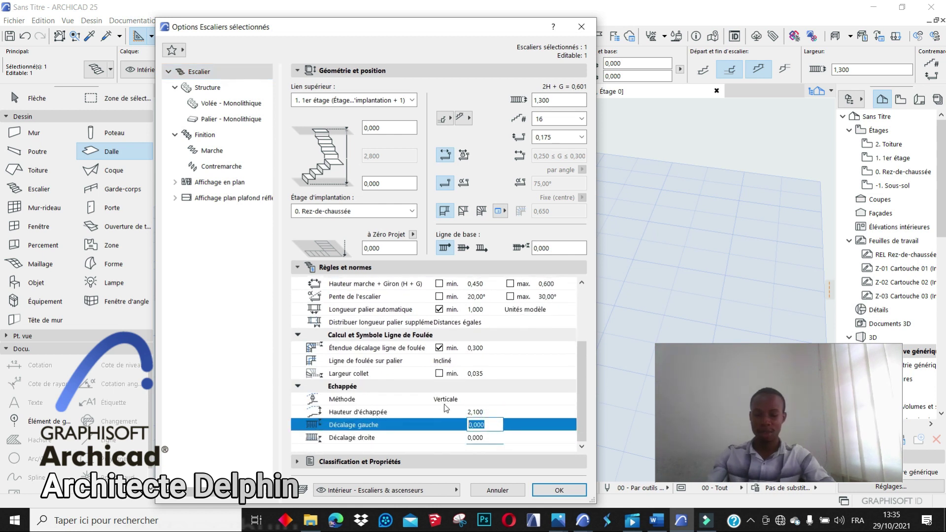
{"action": "type", "text": "6,"}
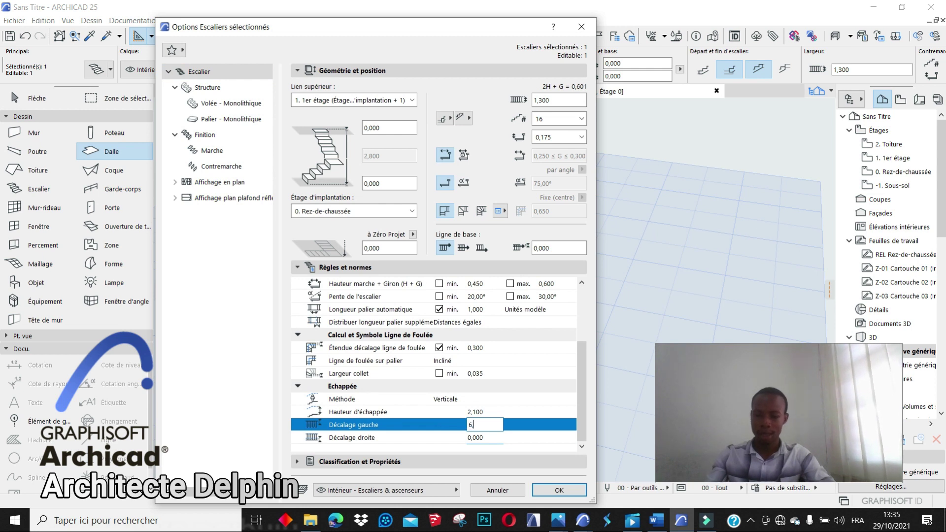
{"action": "left_click_drag", "start_coordinate": [480, 428], "coordinate": [453, 425]}
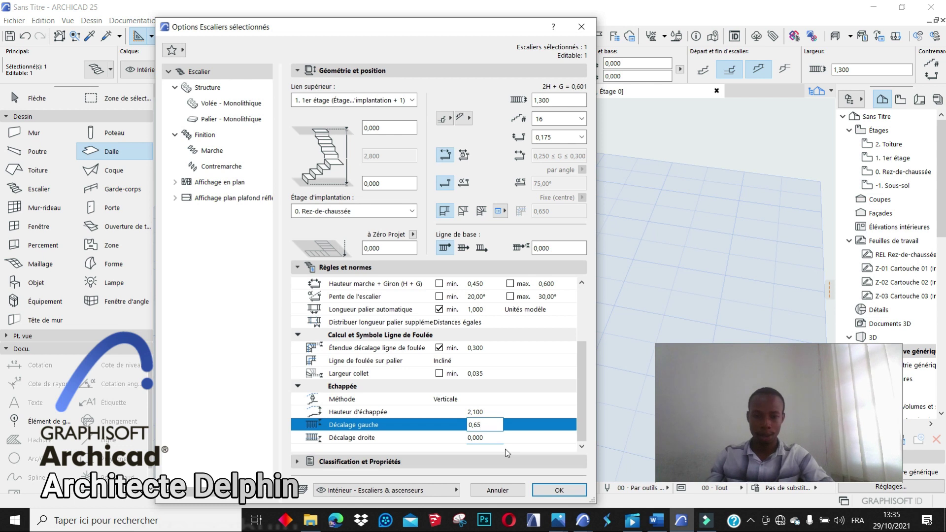
{"action": "left_click", "coordinate": [487, 438]}
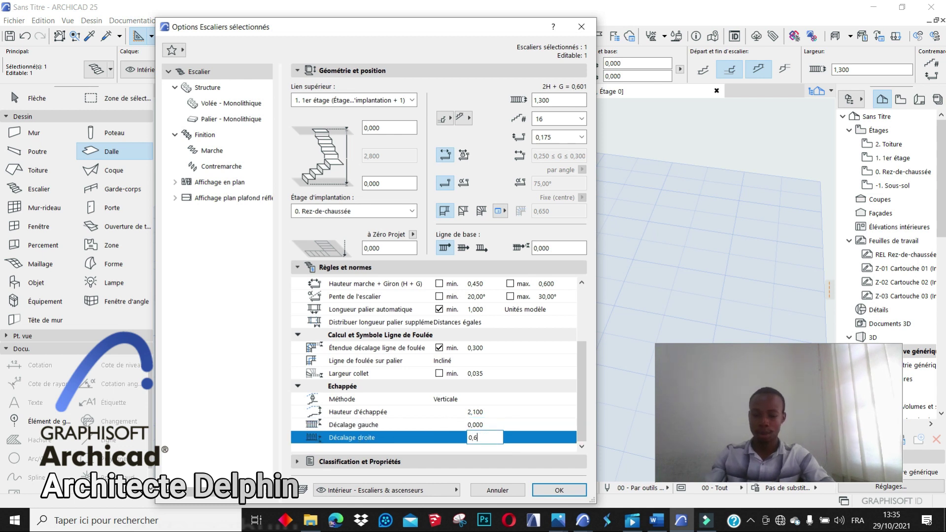
{"action": "left_click", "coordinate": [542, 492]}
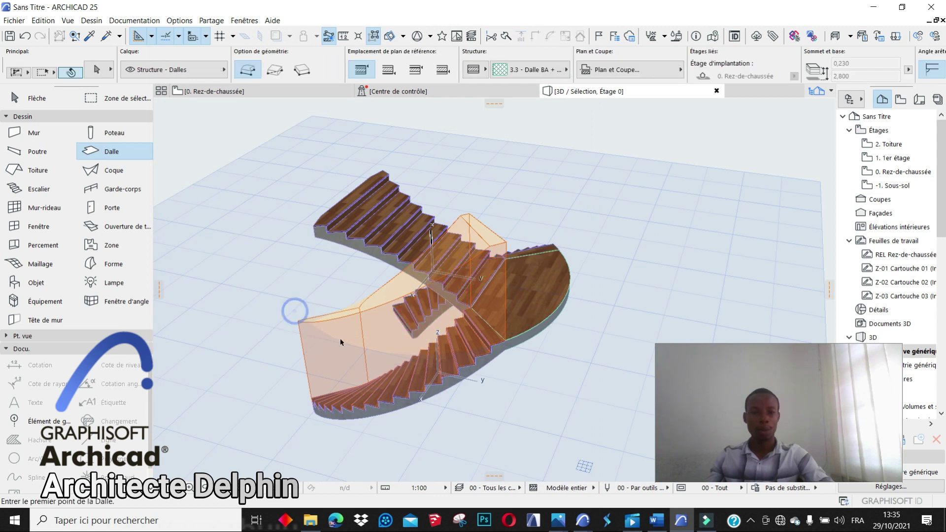
Adjust the left and right headroom offsets of the front curved flight to eliminate its headroom volume.
{"action": "left_click", "coordinate": [91, 73]}
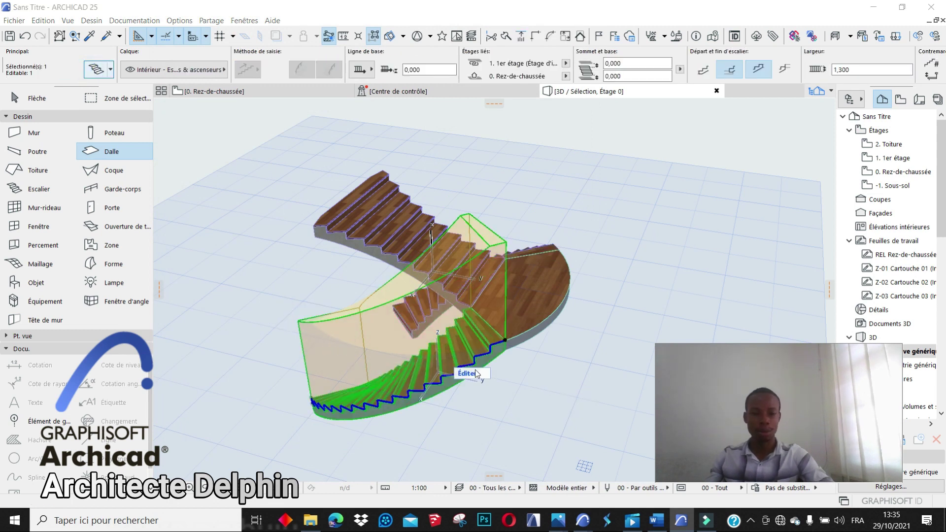
{"action": "scroll", "coordinate": [493, 439], "scroll_direction": "down", "scroll_amount": 3}
{"action": "scroll", "coordinate": [493, 438], "scroll_direction": "down", "scroll_amount": 1}
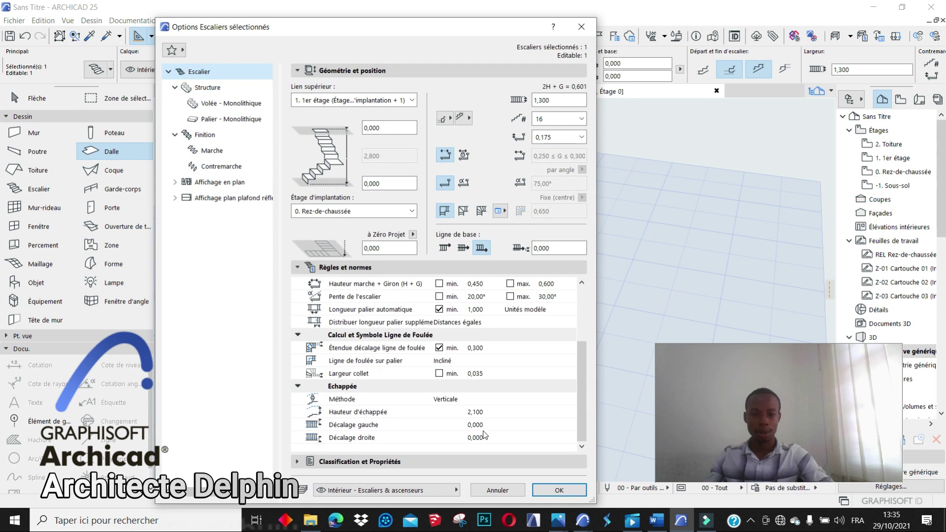
{"action": "left_click", "coordinate": [487, 424]}
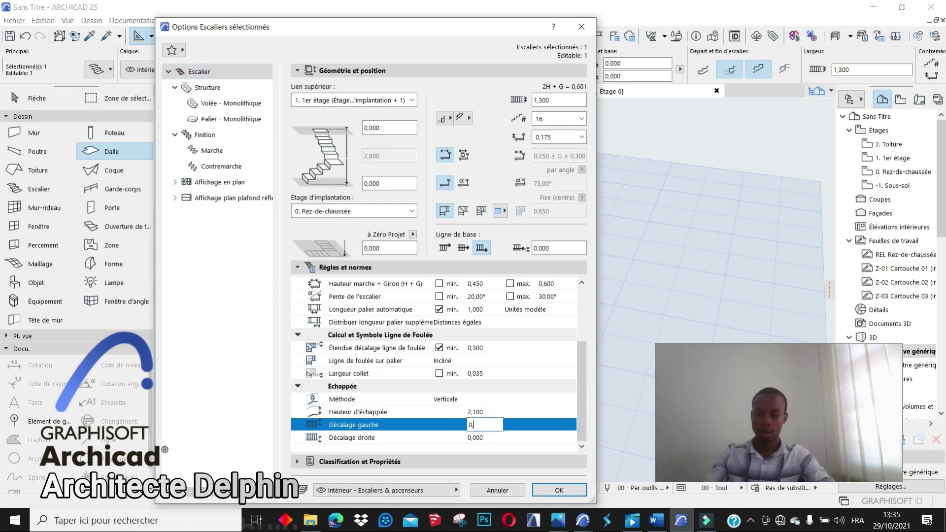
{"action": "left_click", "coordinate": [495, 439]}
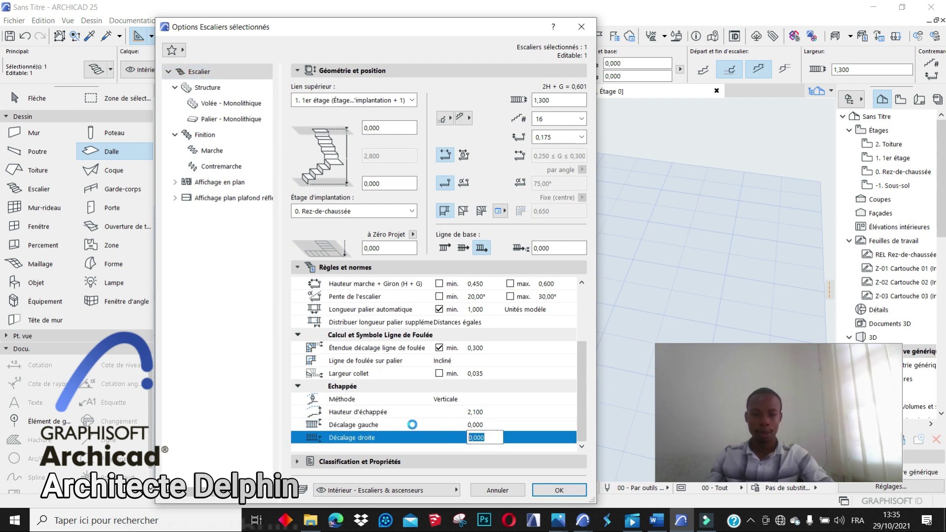
{"action": "left_click", "coordinate": [554, 488]}
{"action": "scroll", "coordinate": [551, 371], "scroll_direction": "down", "scroll_amount": 2}
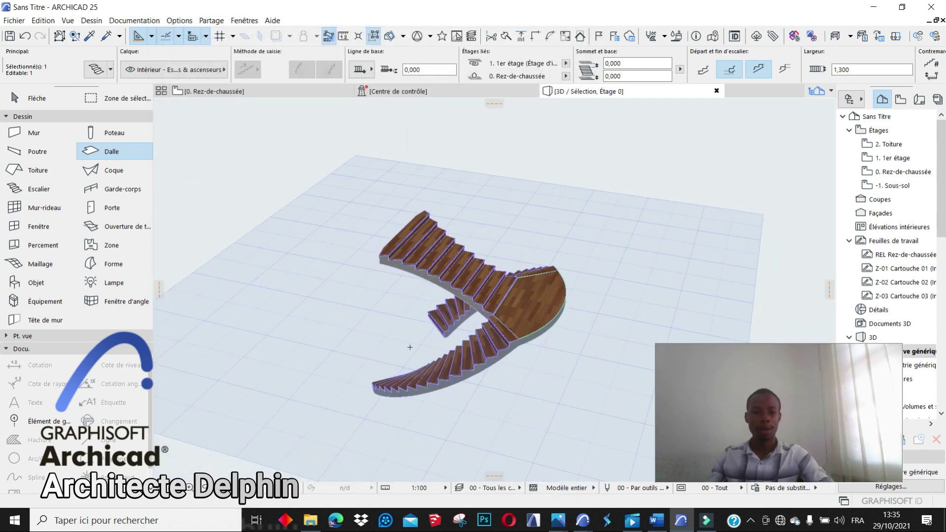
Examine the whole stair in 3D from the foot of the two curved flights.
{"action": "left_click", "coordinate": [206, 488]}
{"action": "left_click_drag", "start_coordinate": [264, 399], "coordinate": [589, 304]}
{"action": "left_click_drag", "start_coordinate": [329, 355], "coordinate": [246, 391]}
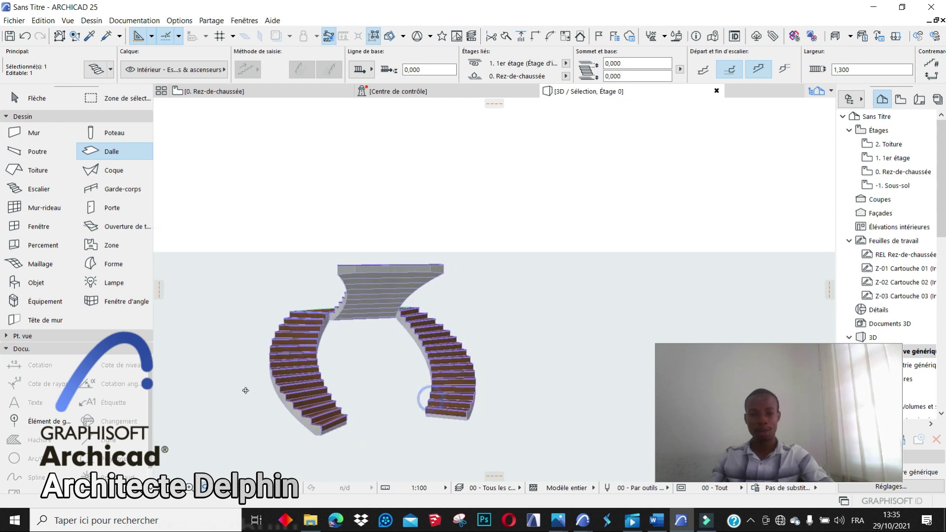
{"action": "scroll", "coordinate": [342, 358], "scroll_direction": "up", "scroll_amount": 2}
{"action": "key", "text": "Escape"}
{"action": "key", "text": "Escape"}
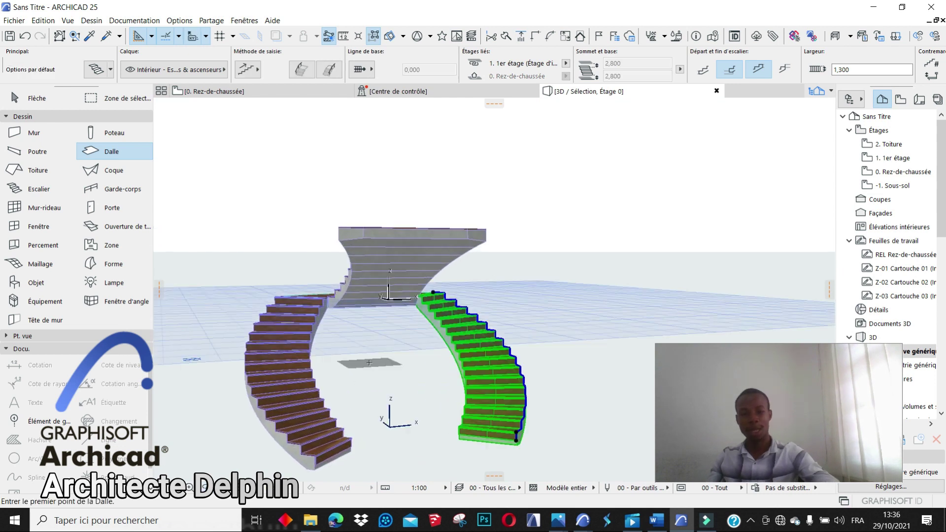
Delete all the construction circles around the stair on the ground-floor plan.
{"action": "left_click", "coordinate": [206, 94]}
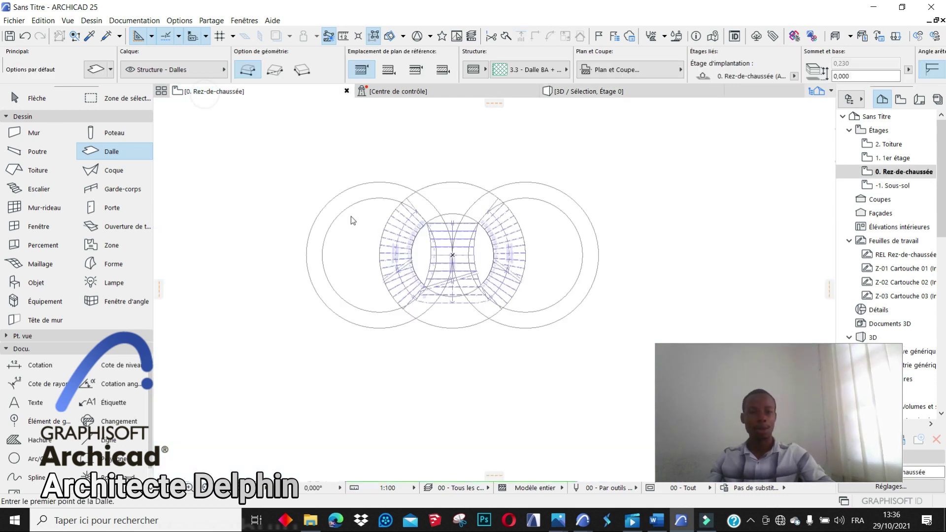
{"action": "key", "text": "ctrl+a"}
{"action": "key", "text": "Escape"}
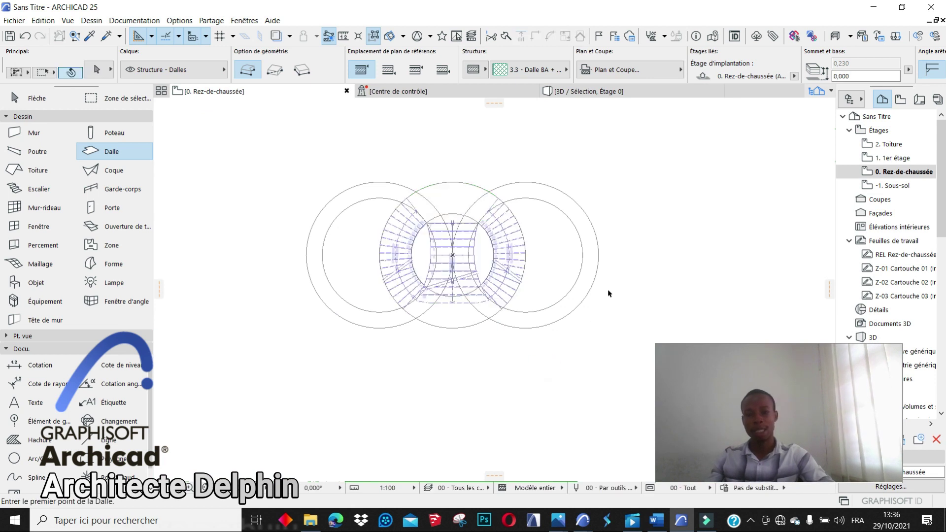
{"action": "left_click", "coordinate": [20, 458]}
{"action": "key", "text": "ctrl+a"}
{"action": "key", "text": "Delete"}
{"action": "scroll", "coordinate": [419, 231], "scroll_direction": "up", "scroll_amount": 2}
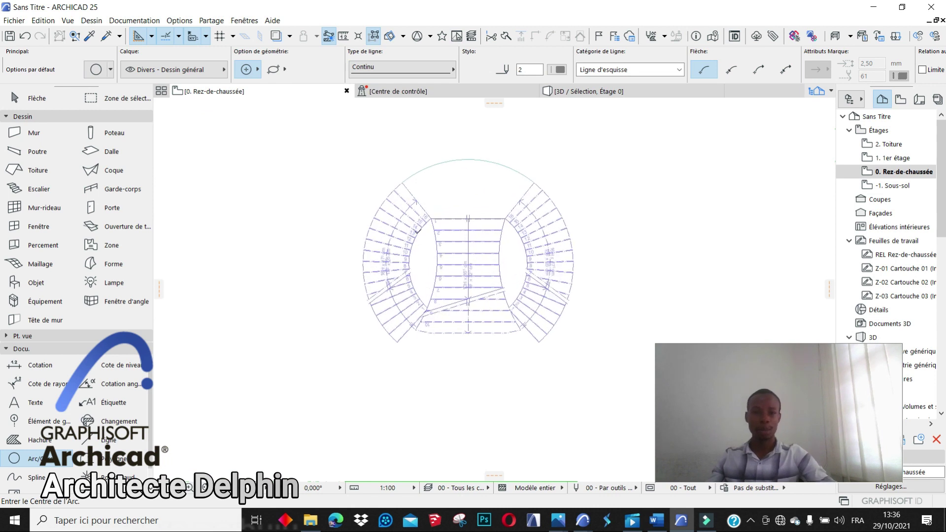
Apply the favorite 02 - Garde-corps filaire to the default railing settings.
{"action": "left_click", "coordinate": [103, 187]}
{"action": "left_click", "coordinate": [98, 69]}
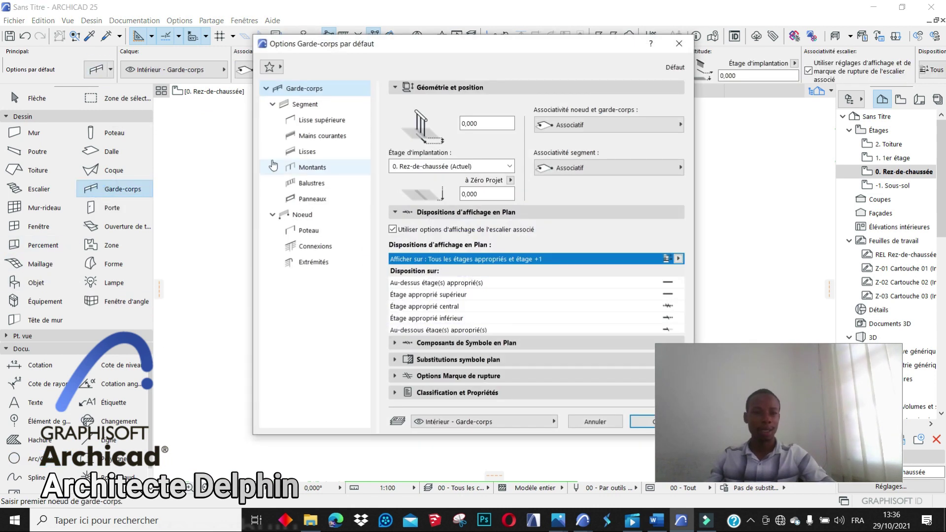
{"action": "left_click", "coordinate": [269, 67]}
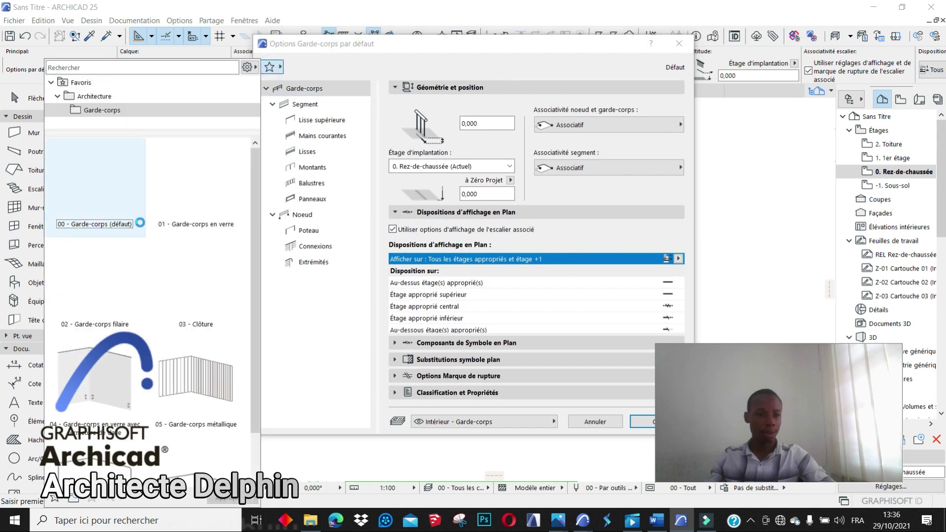
{"action": "double_click", "coordinate": [114, 277]}
{"action": "left_click_drag", "start_coordinate": [446, 52], "coordinate": [317, 53]}
{"action": "left_click", "coordinate": [514, 422]}
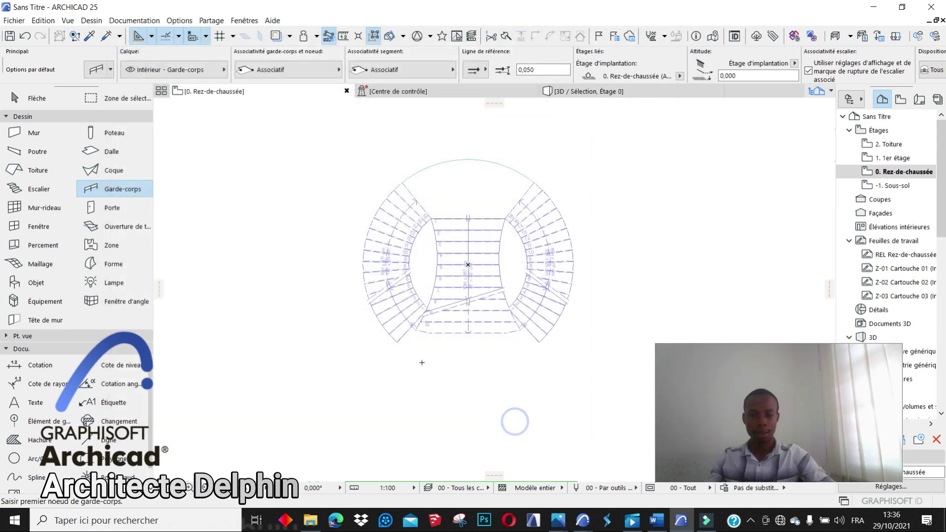
Draw a railing along the left curved flight's inner edge, continuing straight to the far left corner of the middle flight.
{"action": "scroll", "coordinate": [422, 363], "scroll_direction": "up", "scroll_amount": 5}
{"action": "left_click", "coordinate": [432, 245]}
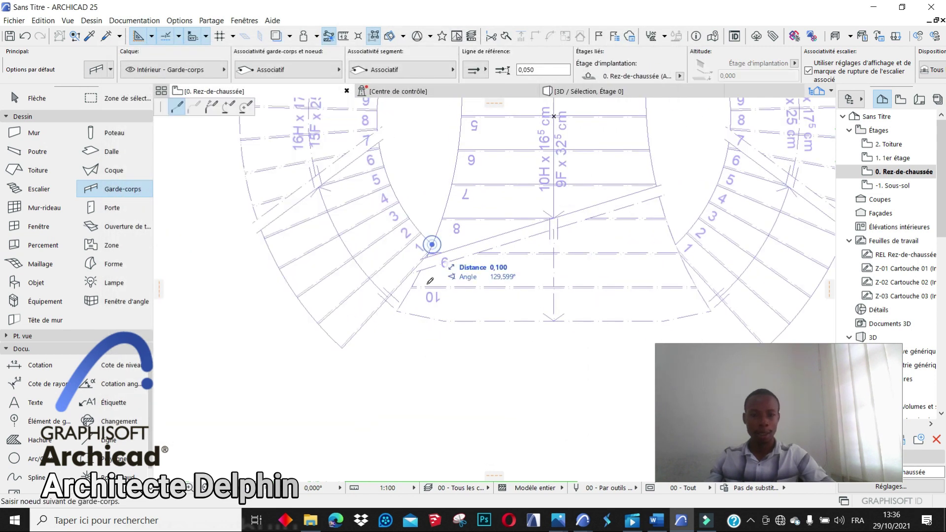
{"action": "scroll", "coordinate": [430, 281], "scroll_direction": "down", "scroll_amount": 5}
{"action": "double_click", "coordinate": [429, 141]}
{"action": "left_click", "coordinate": [429, 141]}
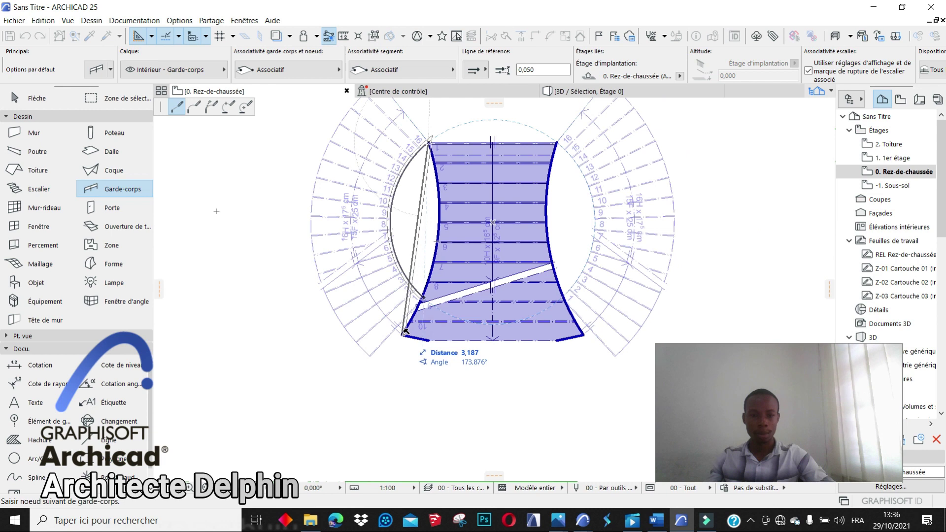
{"action": "double_click", "coordinate": [405, 333]}
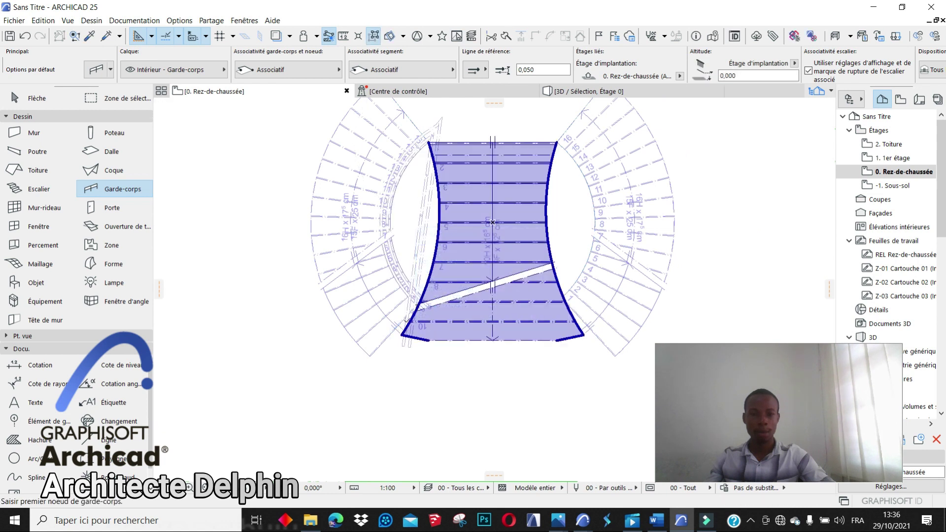
Curve the railing's straight segment to follow the left edge of the middle flight.
{"action": "left_click", "coordinate": [418, 224]}
{"action": "left_click", "coordinate": [420, 205]}
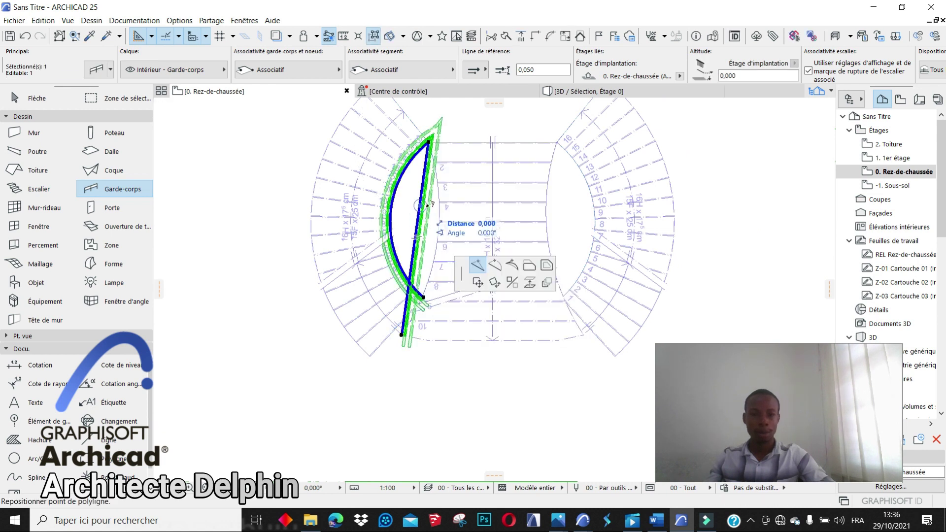
{"action": "left_click", "coordinate": [495, 265]}
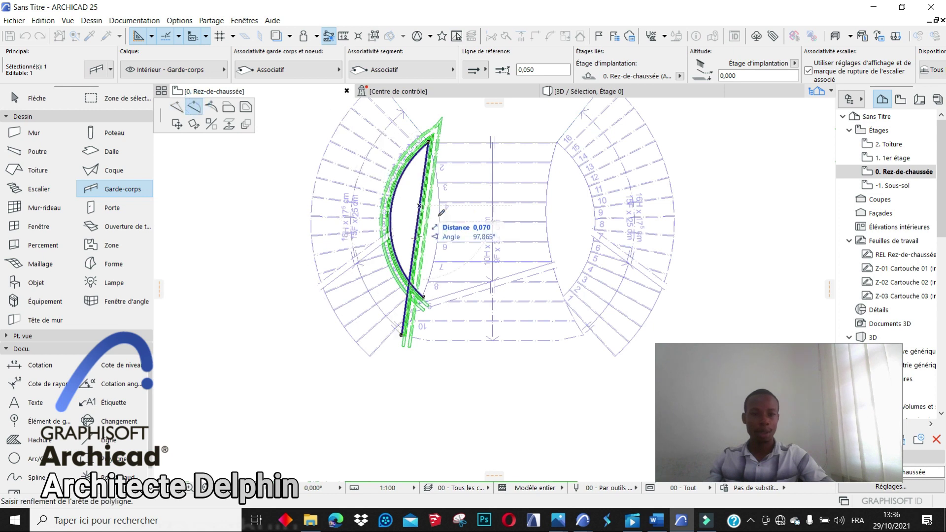
{"action": "left_click", "coordinate": [442, 213]}
{"action": "key", "text": "Escape"}
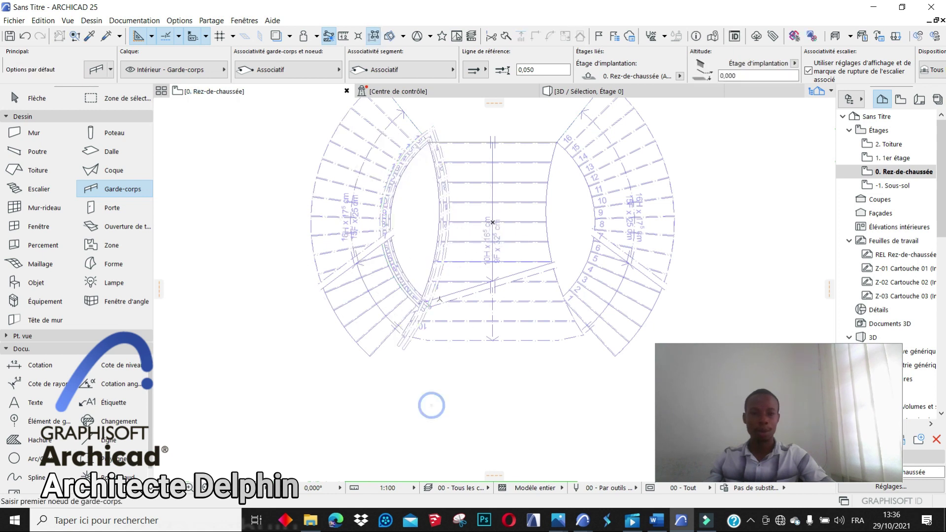
Select all stair elements and the railing on the ground-floor plan and show the selection in 3D.
{"action": "left_click", "coordinate": [589, 93]}
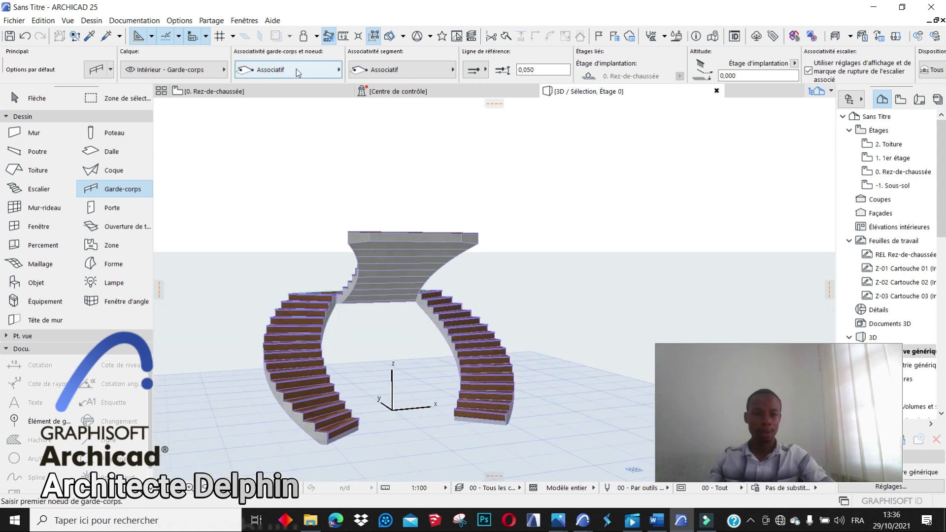
{"action": "left_click", "coordinate": [280, 91]}
{"action": "key", "text": "ctrl+a"}
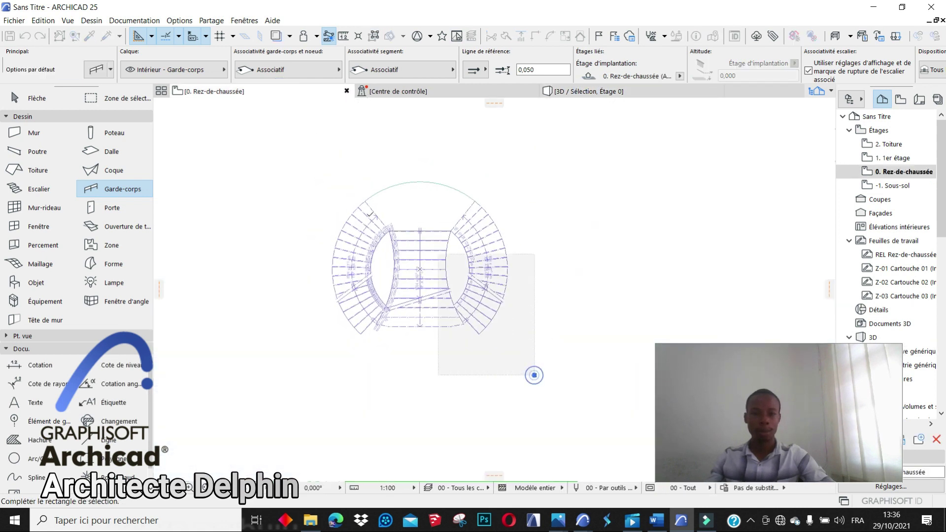
{"action": "right_click", "coordinate": [309, 141]}
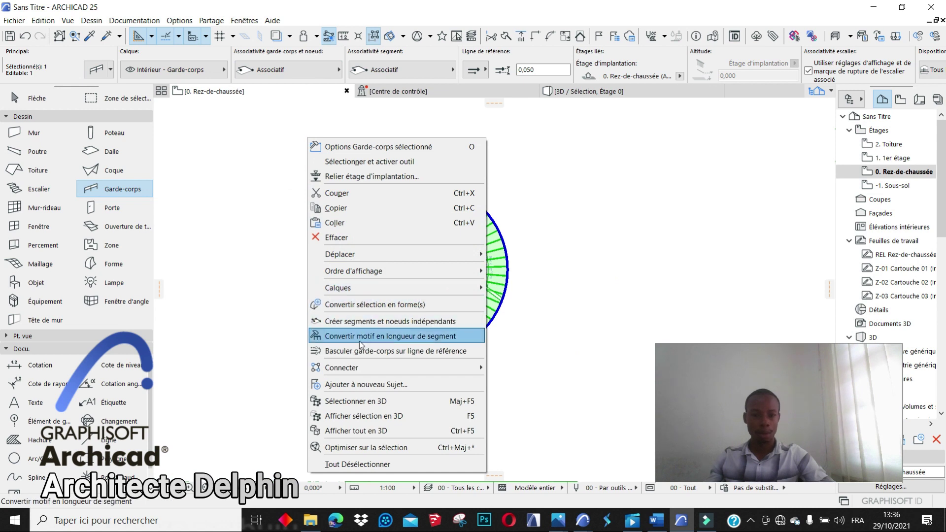
{"action": "left_click", "coordinate": [363, 416]}
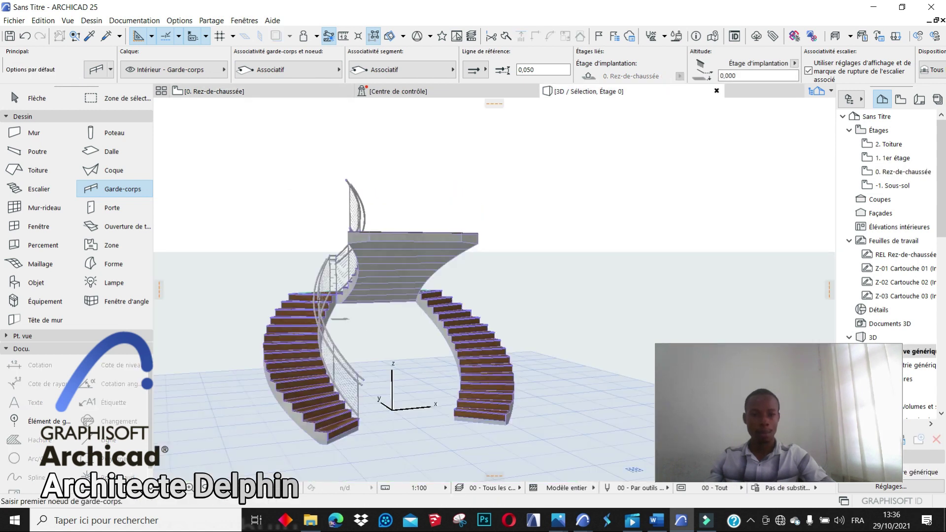
Apply the favorite 00 - Garde-corps (défaut) to the railing along the left curved flight.
{"action": "scroll", "coordinate": [330, 300], "scroll_direction": "down", "scroll_amount": 2}
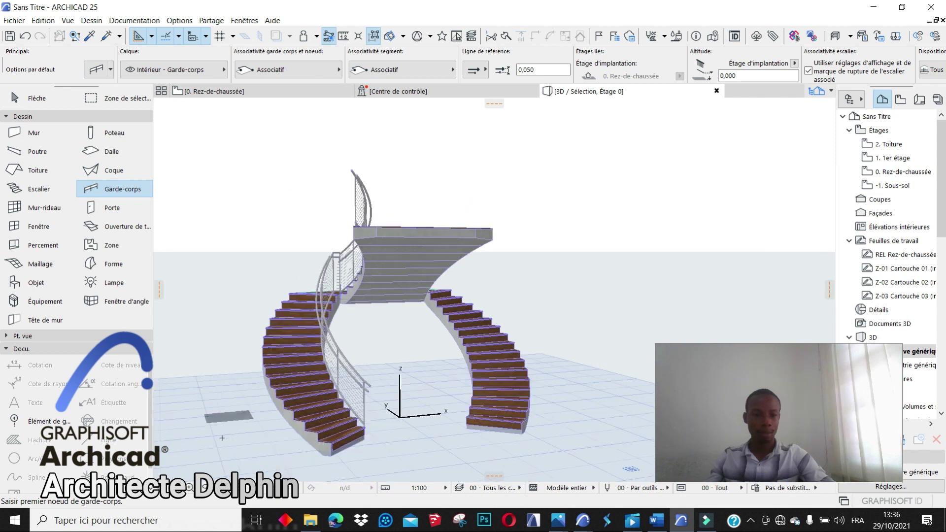
{"action": "left_click", "coordinate": [207, 491]}
{"action": "left_click_drag", "start_coordinate": [207, 363], "coordinate": [520, 392]}
{"action": "left_click_drag", "start_coordinate": [420, 346], "coordinate": [166, 357]}
{"action": "left_click_drag", "start_coordinate": [329, 408], "coordinate": [274, 405]}
{"action": "scroll", "coordinate": [295, 382], "scroll_direction": "up", "scroll_amount": 2}
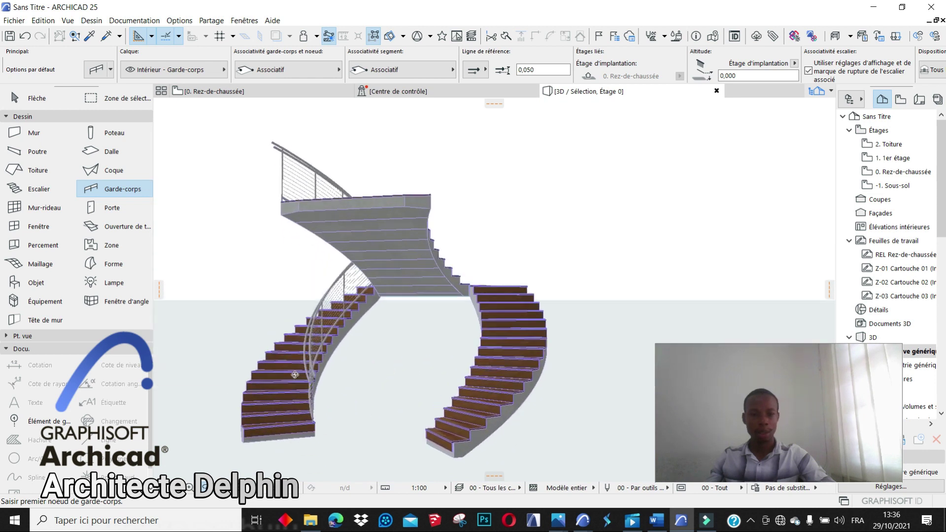
{"action": "left_click", "coordinate": [306, 371]}
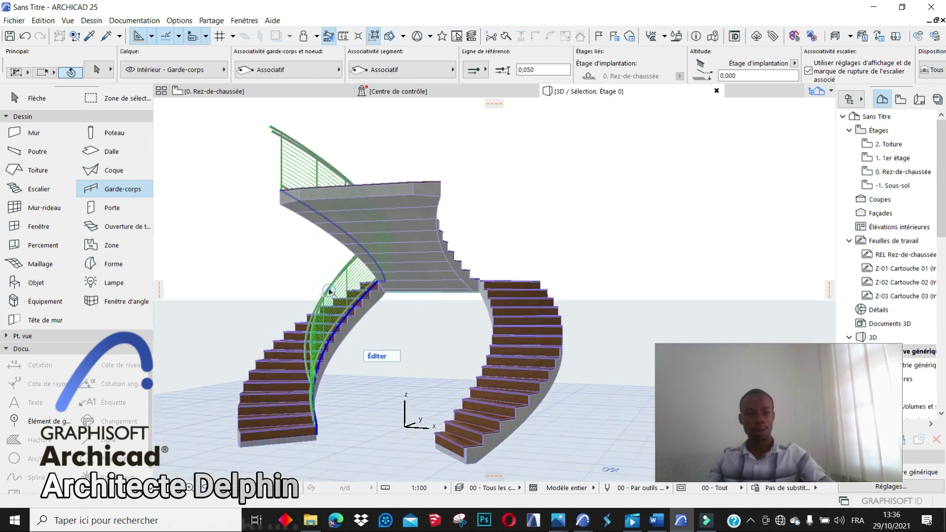
{"action": "left_click", "coordinate": [92, 73]}
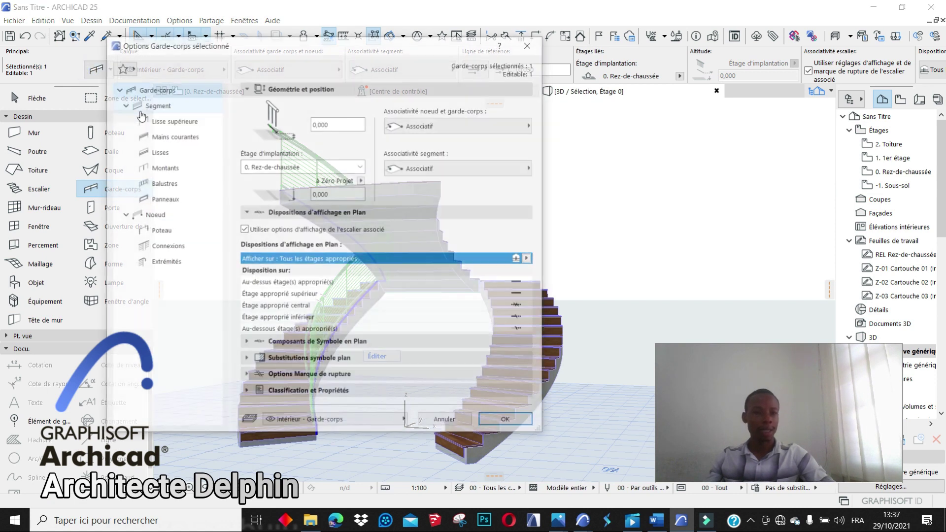
{"action": "left_click", "coordinate": [121, 68]}
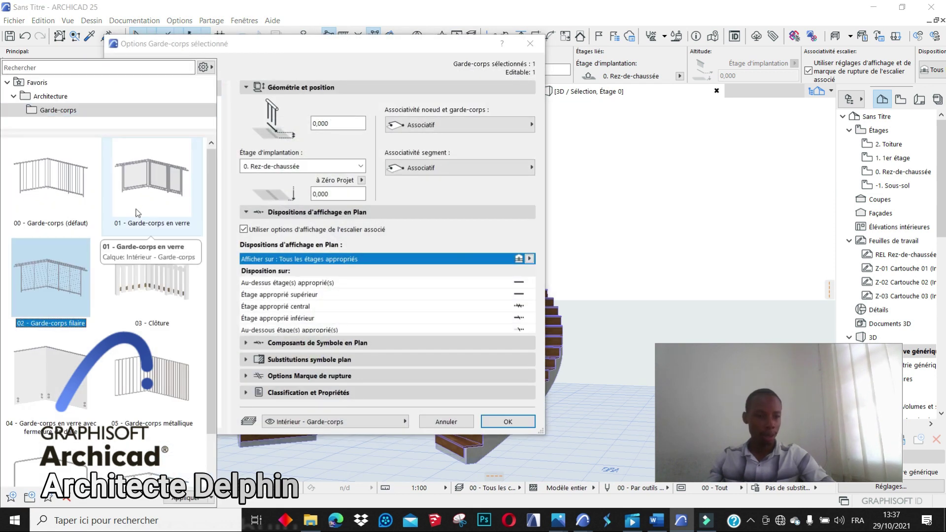
{"action": "scroll", "coordinate": [102, 212], "scroll_direction": "down", "scroll_amount": 1}
{"action": "scroll", "coordinate": [102, 218], "scroll_direction": "up", "scroll_amount": 1}
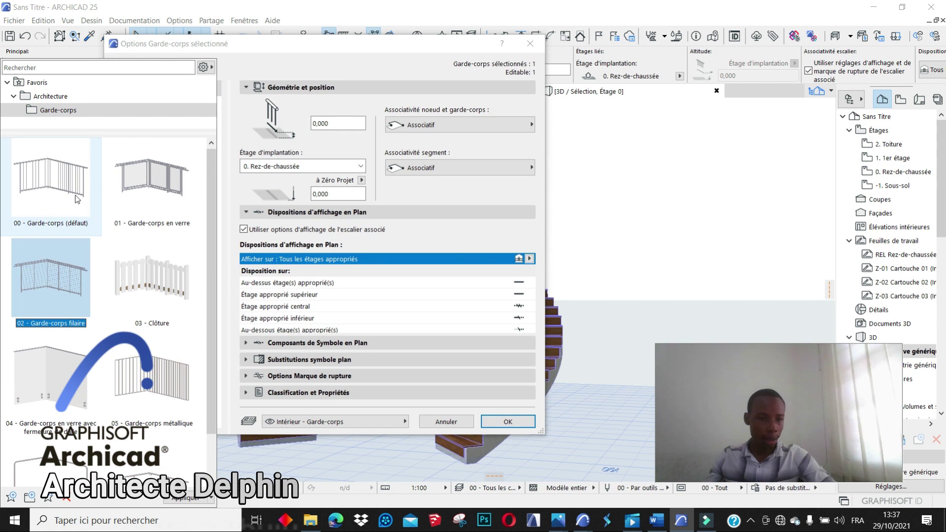
{"action": "double_click", "coordinate": [74, 193]}
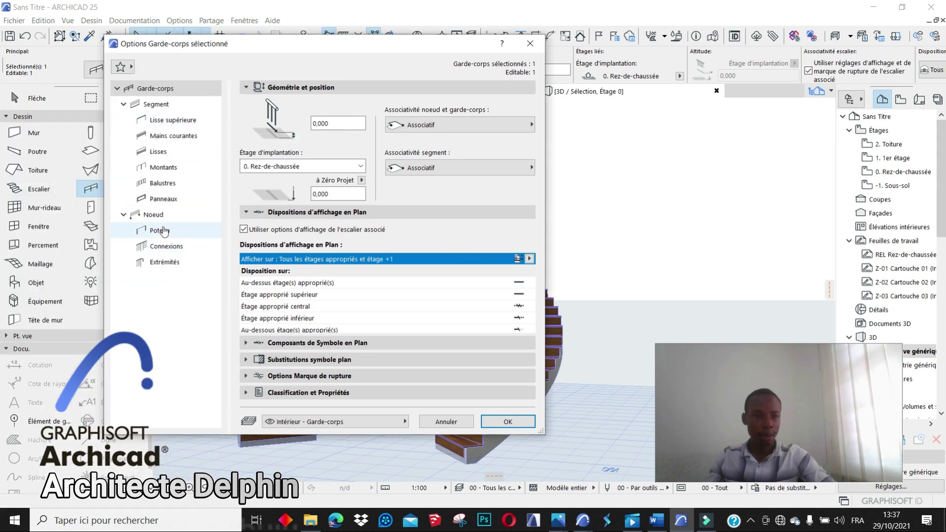
Change both the node post and the intermediate posts of the selected railing to Poteau fer coulé 25.
{"action": "left_click", "coordinate": [164, 184]}
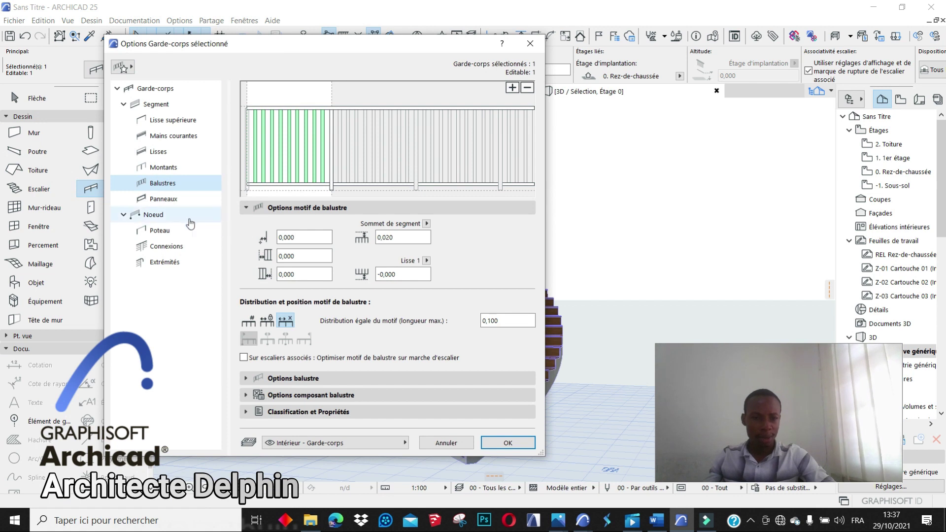
{"action": "left_click", "coordinate": [157, 232]}
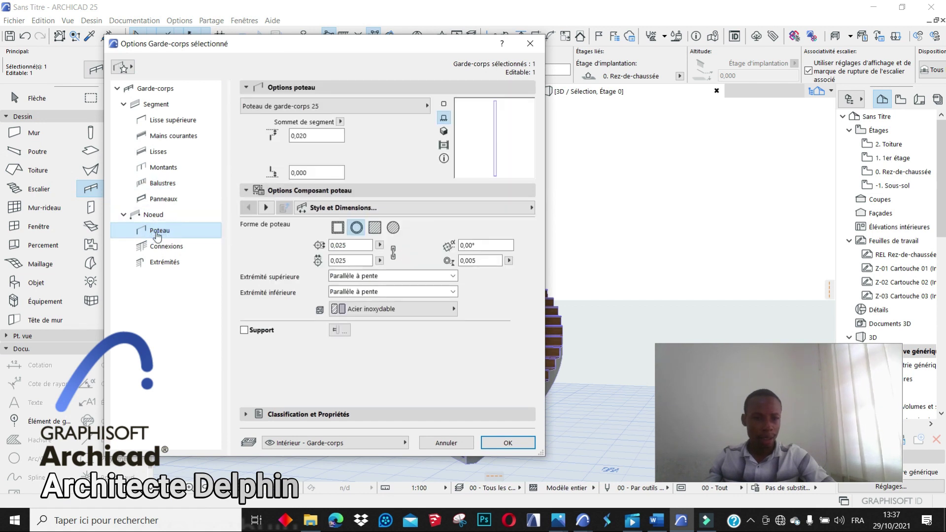
{"action": "left_click", "coordinate": [378, 108]}
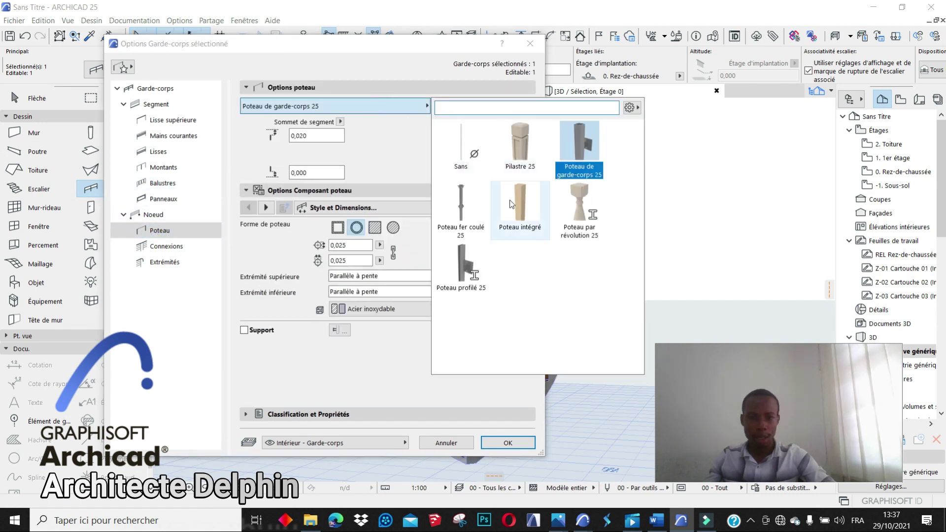
{"action": "double_click", "coordinate": [461, 202]}
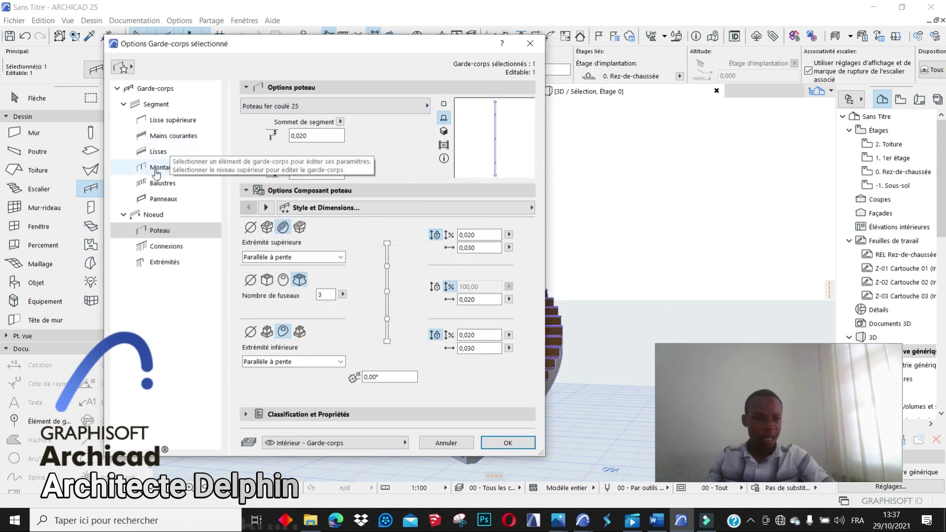
{"action": "left_click", "coordinate": [167, 167]}
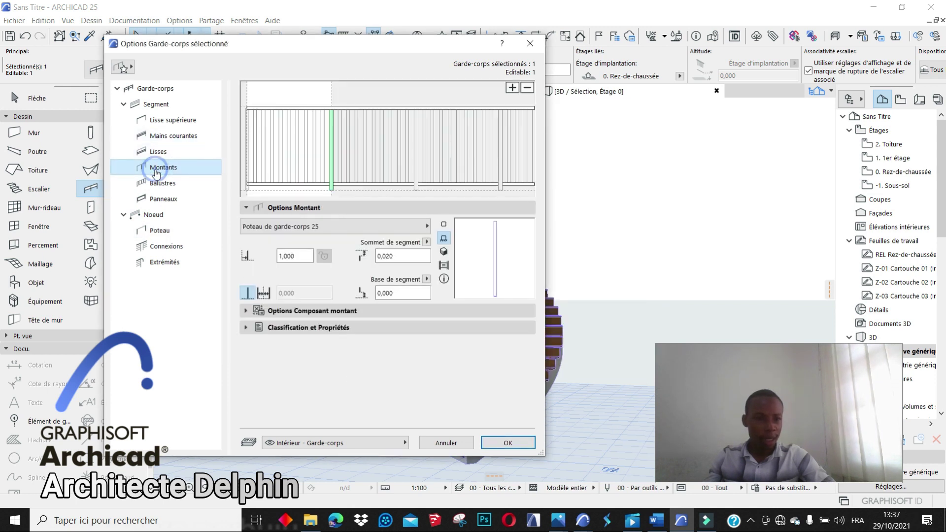
{"action": "left_click", "coordinate": [319, 227]}
{"action": "left_click", "coordinate": [466, 322]}
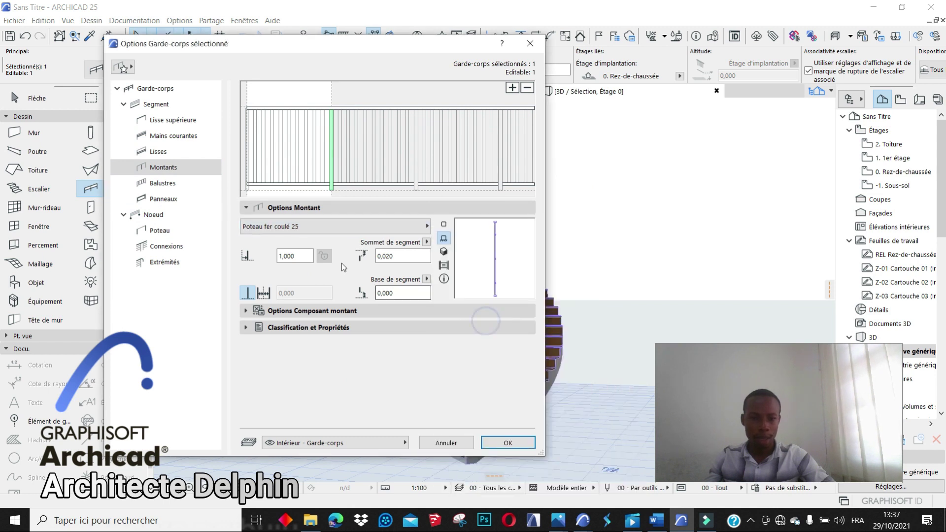
Change the railing's balusters to Poteau fer coulé 25, apply the settings and check the balusters up close in 3D.
{"action": "left_click", "coordinate": [170, 185]}
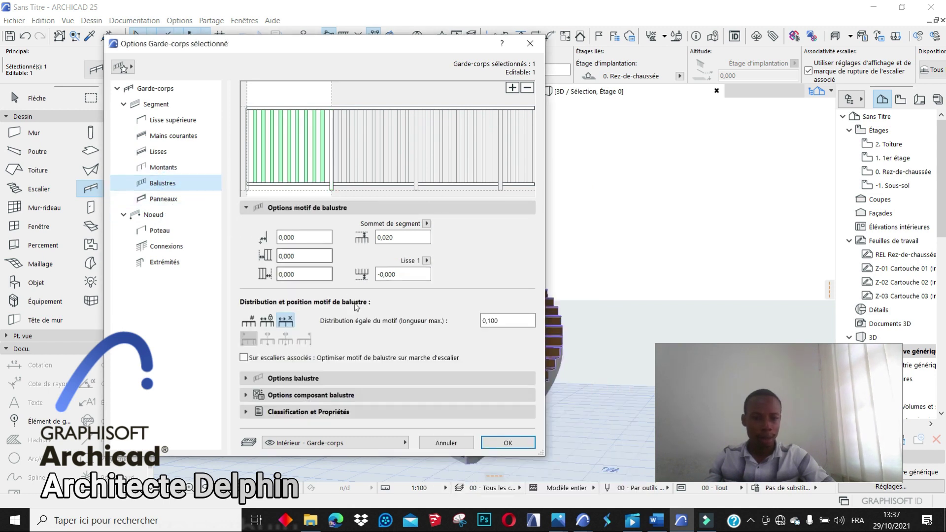
{"action": "left_click", "coordinate": [306, 378]}
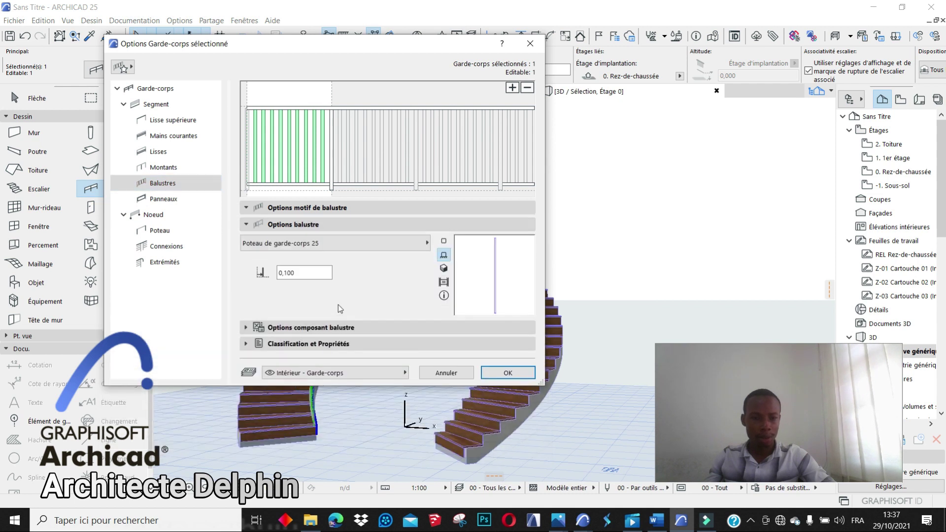
{"action": "left_click", "coordinate": [363, 244]}
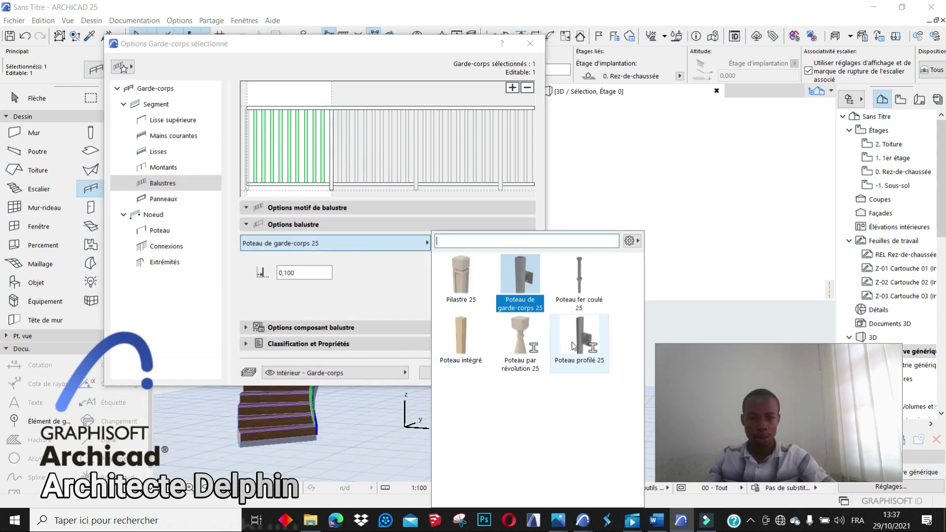
{"action": "left_click", "coordinate": [579, 278]}
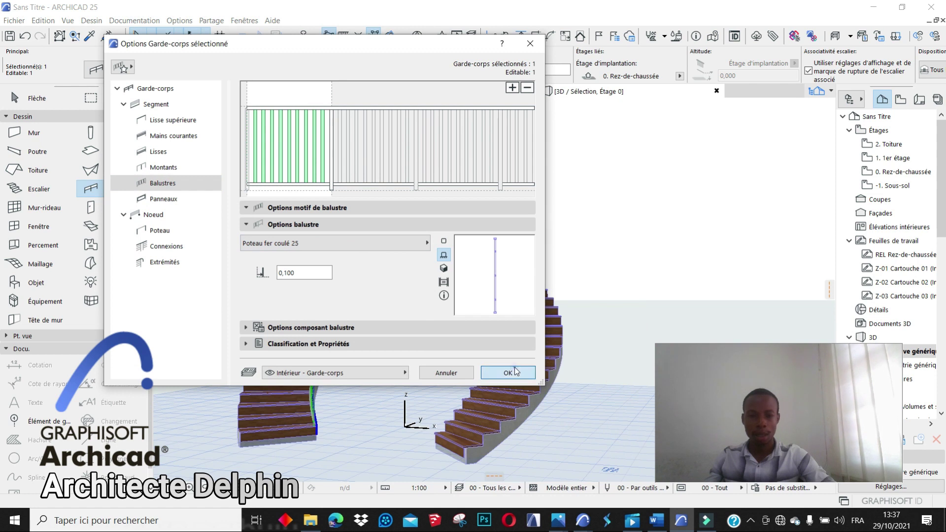
{"action": "left_click", "coordinate": [506, 372]}
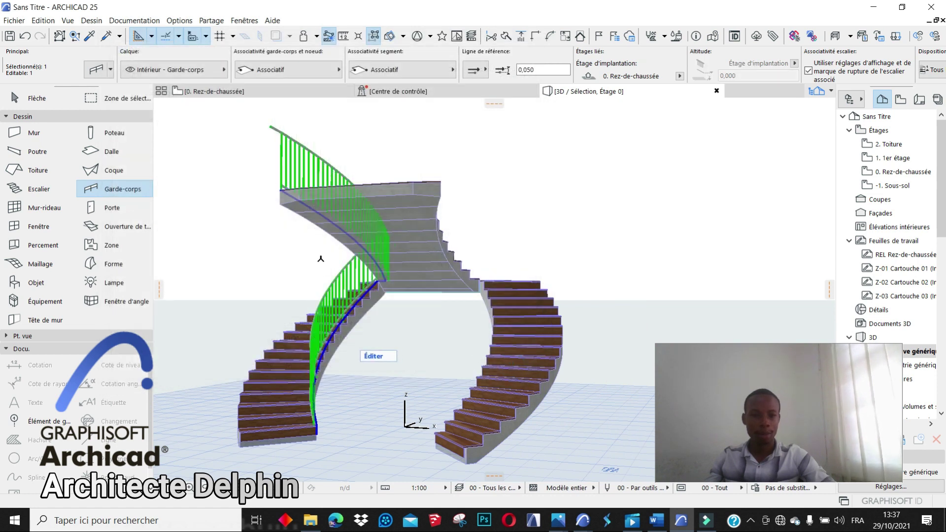
{"action": "scroll", "coordinate": [380, 309], "scroll_direction": "up", "scroll_amount": 5}
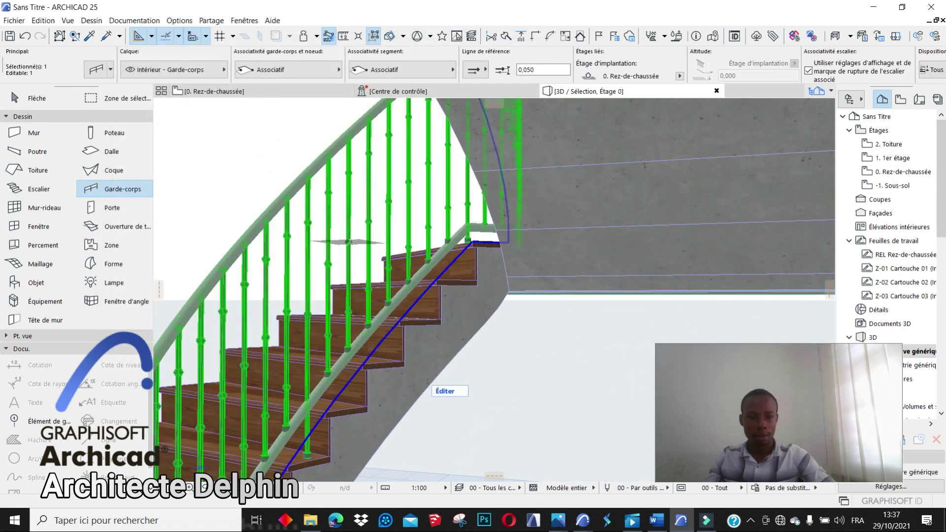
{"action": "scroll", "coordinate": [433, 266], "scroll_direction": "down", "scroll_amount": 5}
{"action": "scroll", "coordinate": [435, 267], "scroll_direction": "down", "scroll_amount": 3}
{"action": "key", "text": "Escape"}
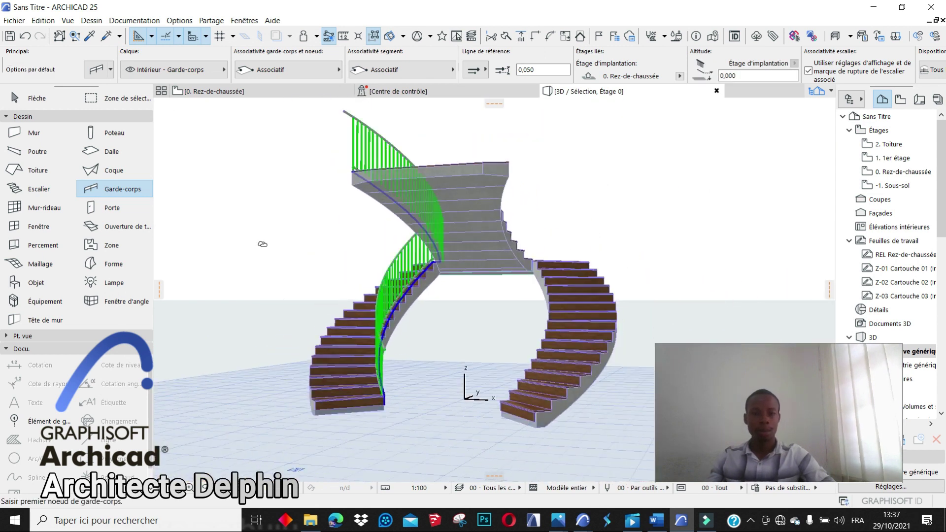
Return to the ground-floor plan and clear the selection.
{"action": "left_click", "coordinate": [206, 93]}
{"action": "scroll", "coordinate": [376, 249], "scroll_direction": "up", "scroll_amount": 5}
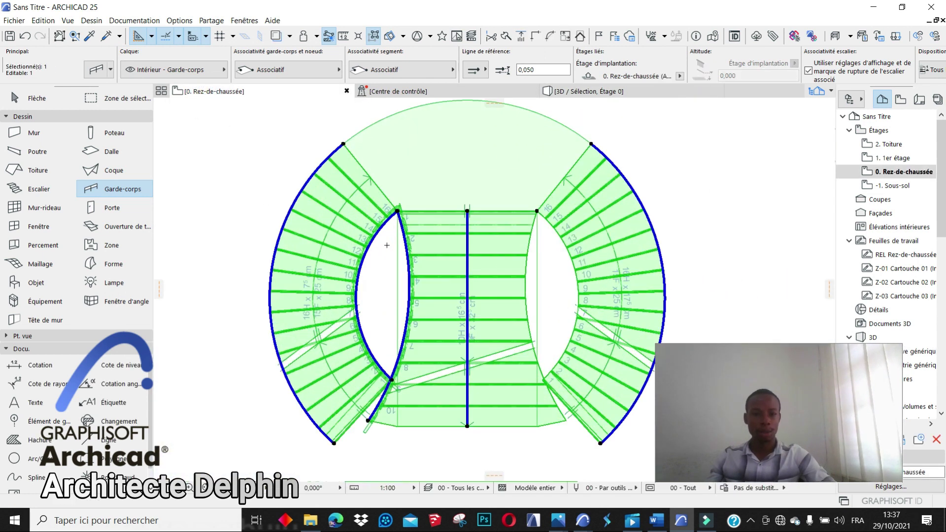
{"action": "key", "text": "Escape"}
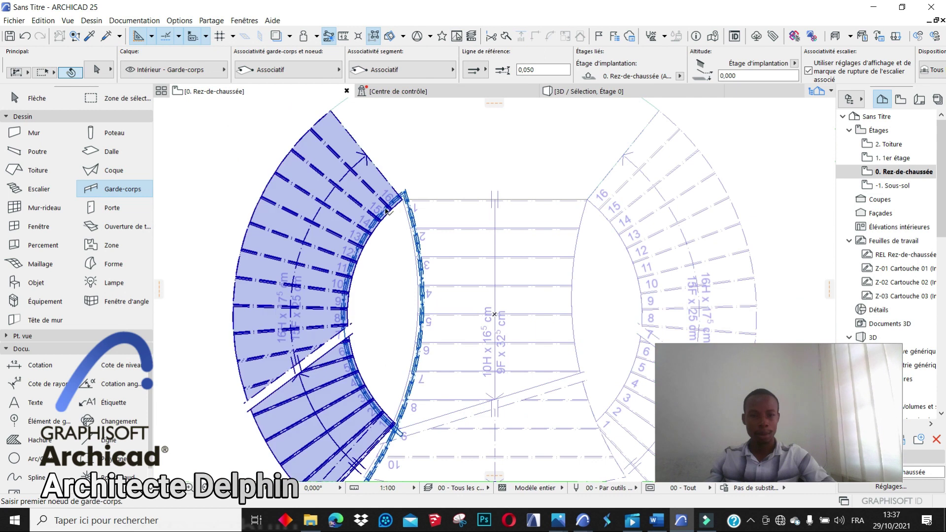
Try to mirror a copy of the left railing about the middle flight's vertical centreline, then undo it.
{"action": "left_click", "coordinate": [404, 192]}
{"action": "key", "text": "ctrl+alt+m"}
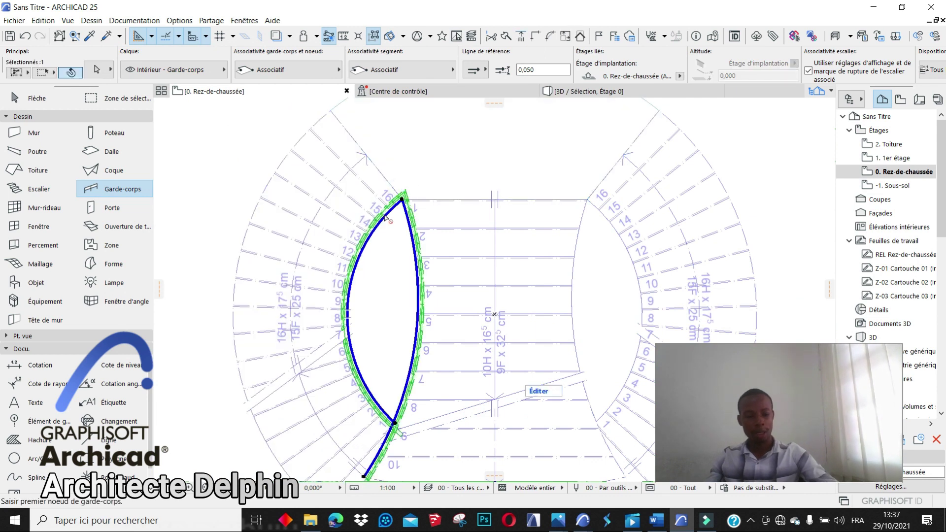
{"action": "left_click", "coordinate": [496, 196]}
{"action": "left_click", "coordinate": [494, 227]}
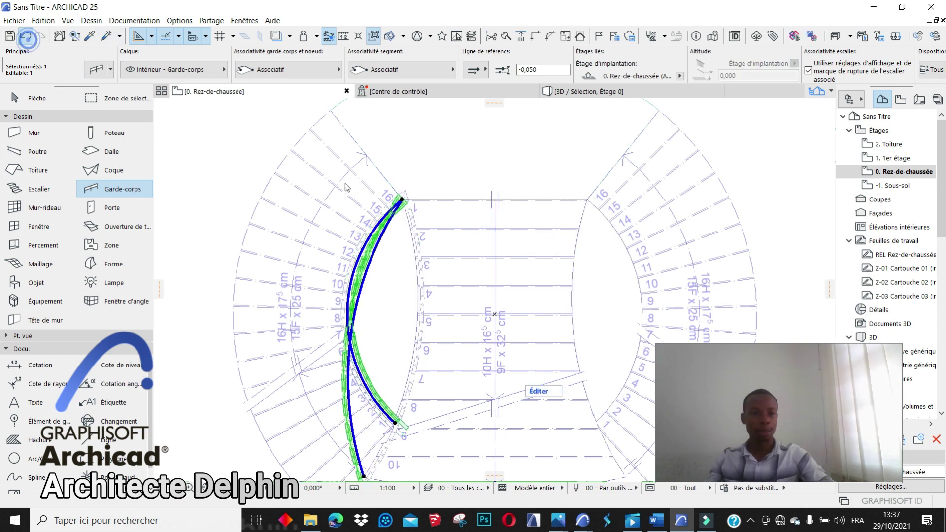
{"action": "left_click", "coordinate": [26, 36]}
{"action": "key", "text": "ctrl+alt+m"}
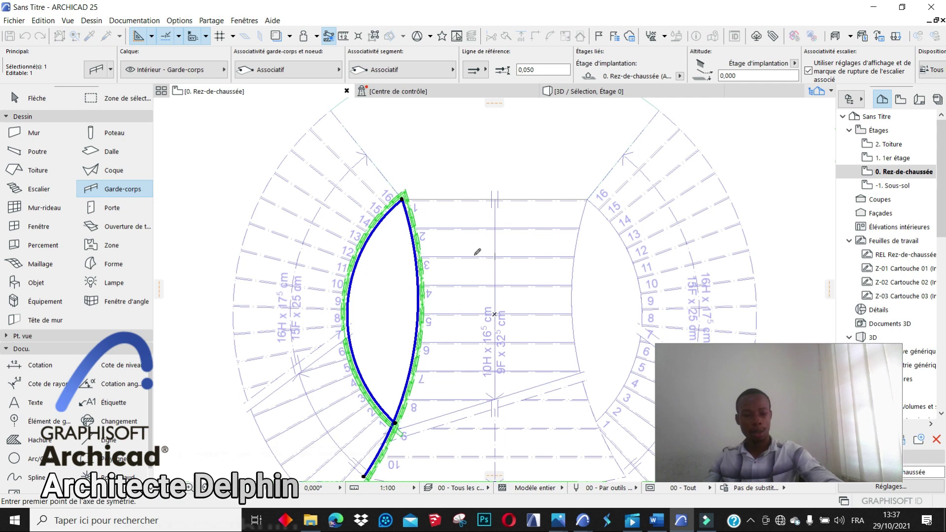
{"action": "left_click", "coordinate": [498, 200]}
{"action": "left_click", "coordinate": [496, 235]}
{"action": "scroll", "coordinate": [364, 185], "scroll_direction": "down", "scroll_amount": 3}
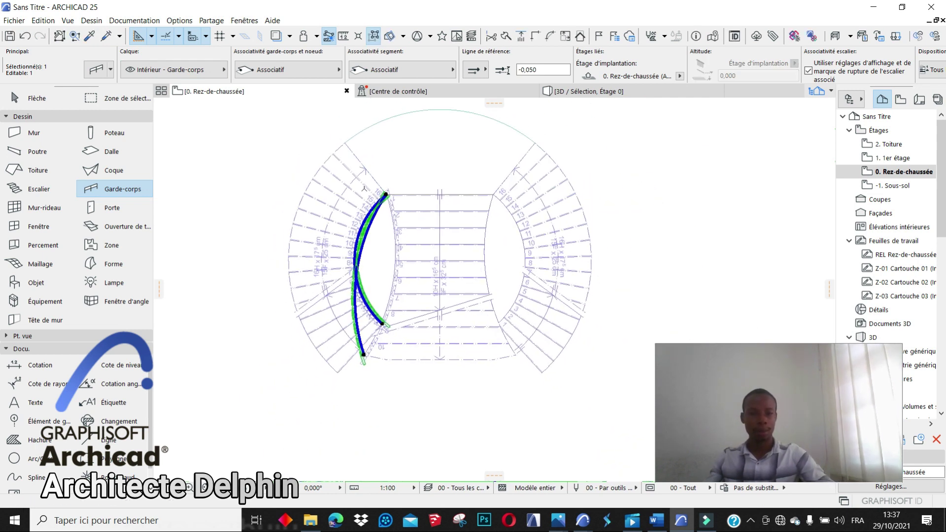
{"action": "left_click", "coordinate": [26, 37]}
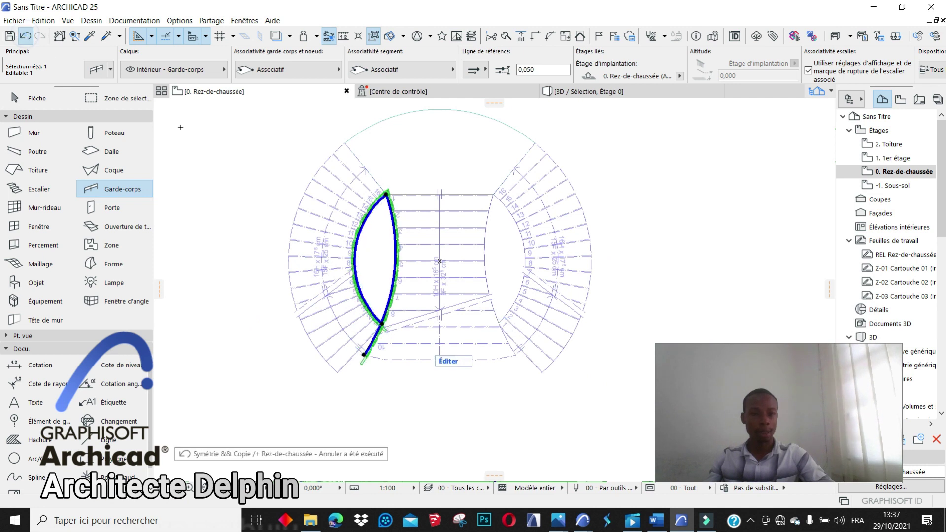
Reselect the left railing, try mirroring a copy about a vertical axis beside the middle flight's centreline, and undo it.
{"action": "left_click", "coordinate": [187, 139]}
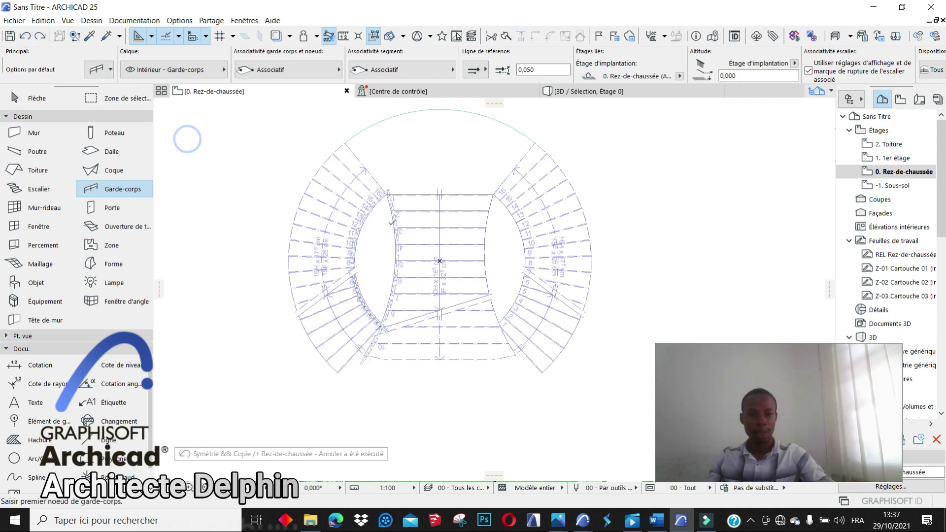
{"action": "left_click", "coordinate": [391, 194]}
{"action": "key", "text": "ctrl+shift+m"}
{"action": "left_click", "coordinate": [471, 146]}
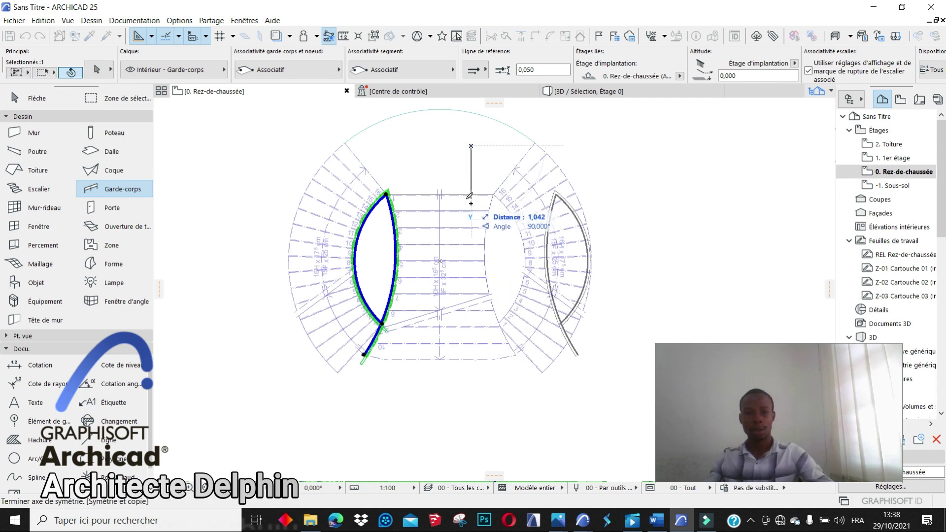
{"action": "left_click", "coordinate": [470, 199]}
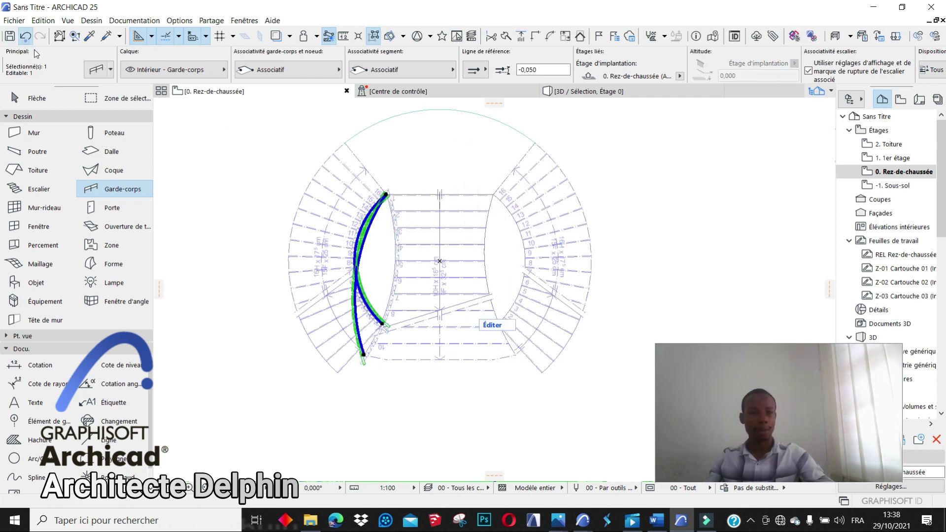
{"action": "left_click", "coordinate": [25, 36]}
Draw a railing along the right curved flight's inner edge, continuing straight to the far right corner of the middle flight.
{"action": "scroll", "coordinate": [519, 338], "scroll_direction": "up", "scroll_amount": 2}
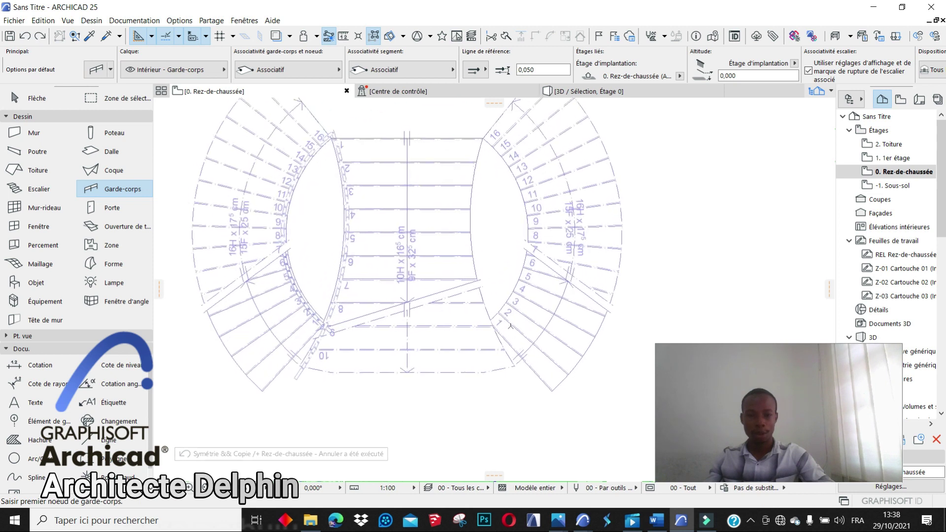
{"action": "left_click", "coordinate": [497, 322]}
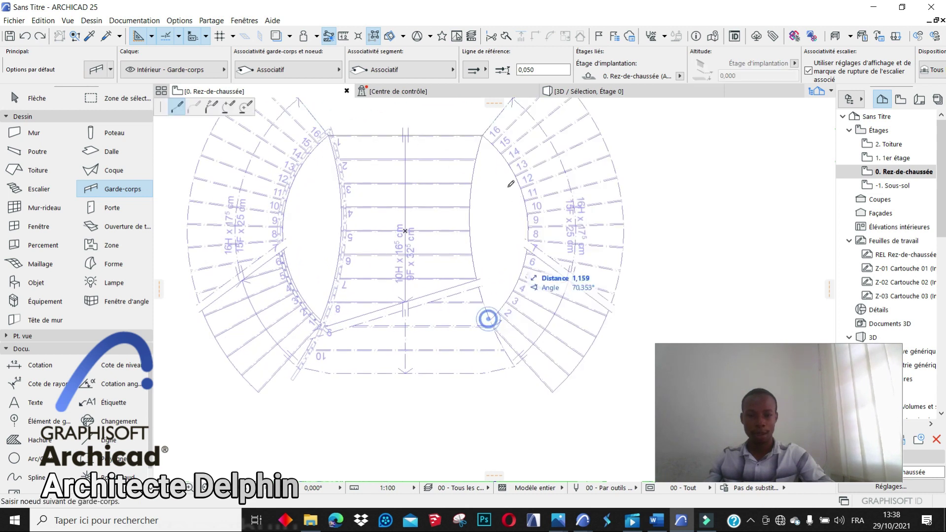
{"action": "left_click", "coordinate": [482, 135]}
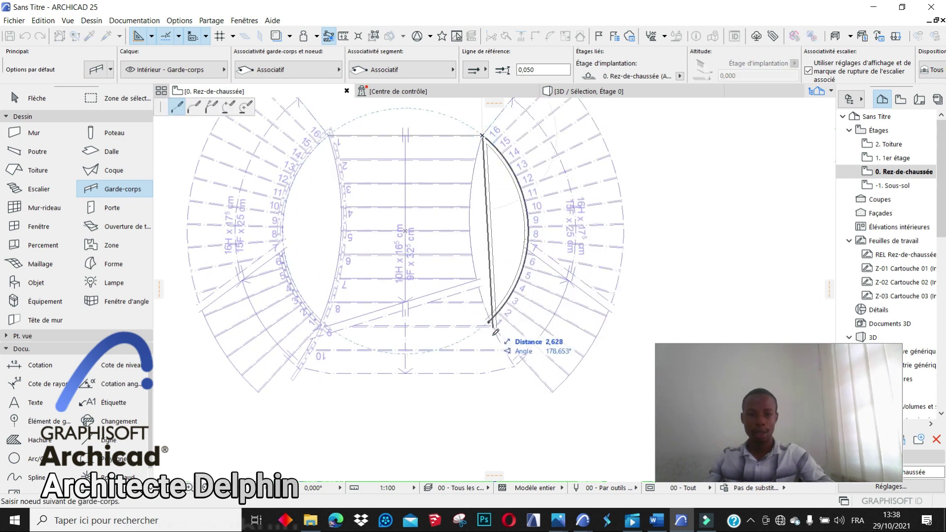
{"action": "double_click", "coordinate": [517, 366]}
Curve the new railing's straight segment to follow the right edge of the middle flight.
{"action": "left_click", "coordinate": [498, 237]}
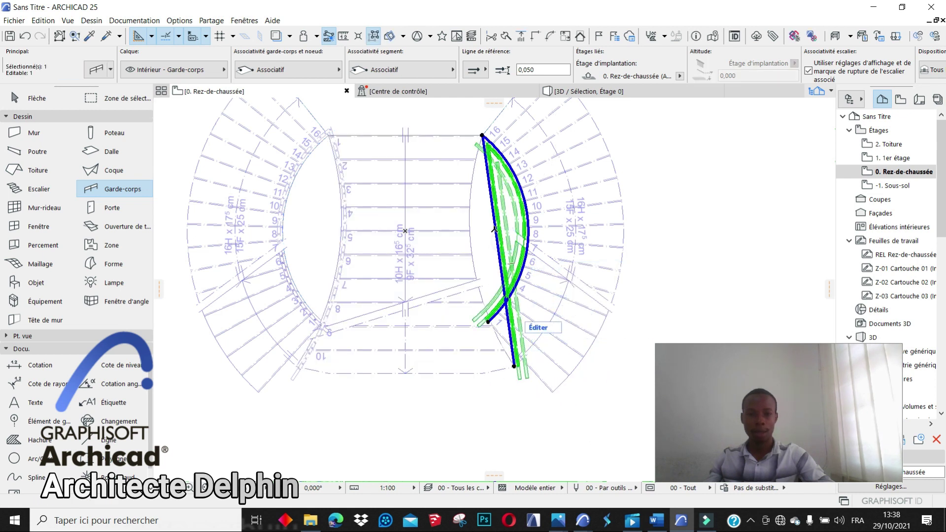
{"action": "left_click", "coordinate": [495, 231]}
{"action": "left_click", "coordinate": [470, 217]}
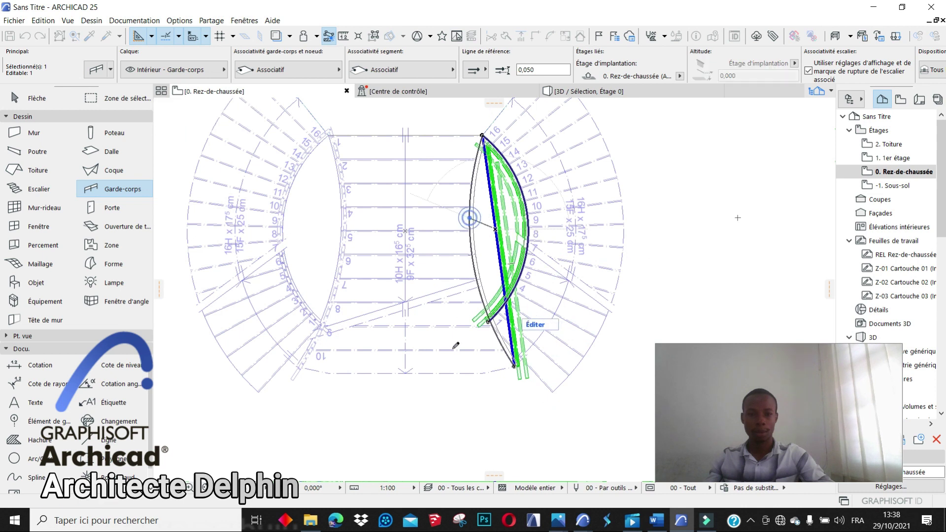
Select the whole stair with its railings in the ground-floor plan and show only that selection in 3D.
{"action": "left_click", "coordinate": [441, 393]}
{"action": "left_click", "coordinate": [587, 91]}
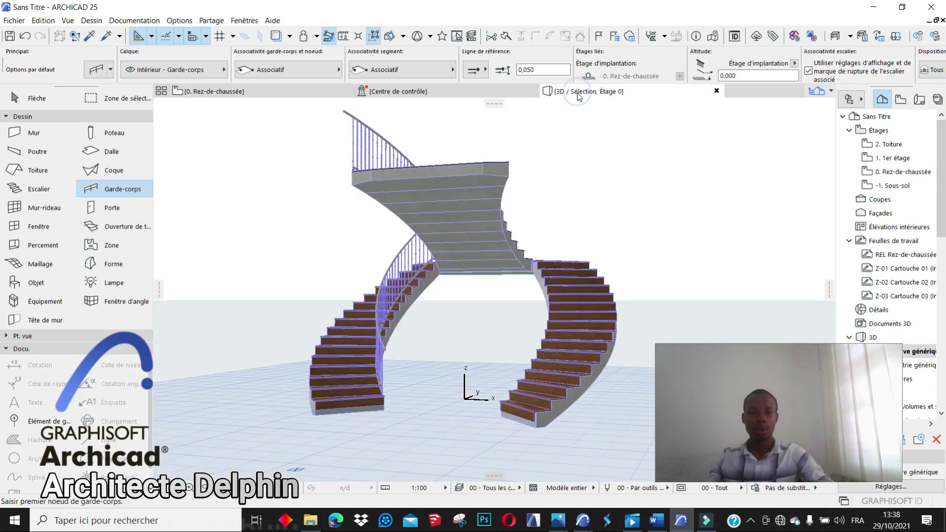
{"action": "left_click", "coordinate": [225, 85]}
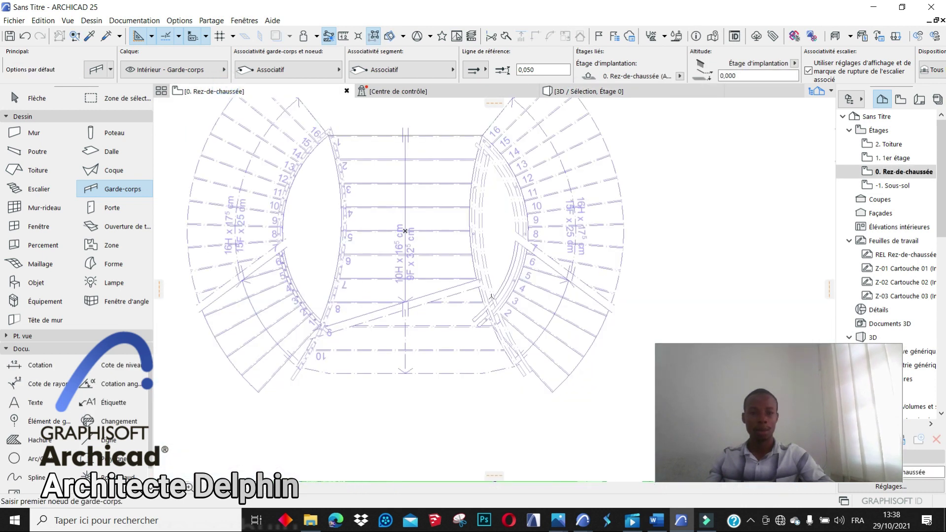
{"action": "scroll", "coordinate": [493, 296], "scroll_direction": "down", "scroll_amount": 5}
{"action": "left_click_drag", "start_coordinate": [570, 366], "coordinate": [399, 201], "text": "shift"}
{"action": "left_click", "coordinate": [399, 201]}
{"action": "right_click", "coordinate": [261, 165]}
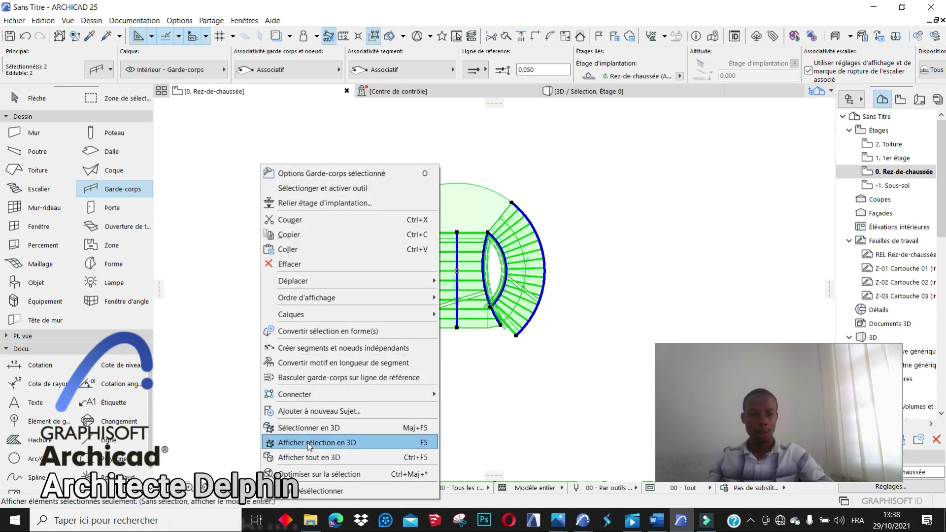
{"action": "left_click", "coordinate": [309, 443]}
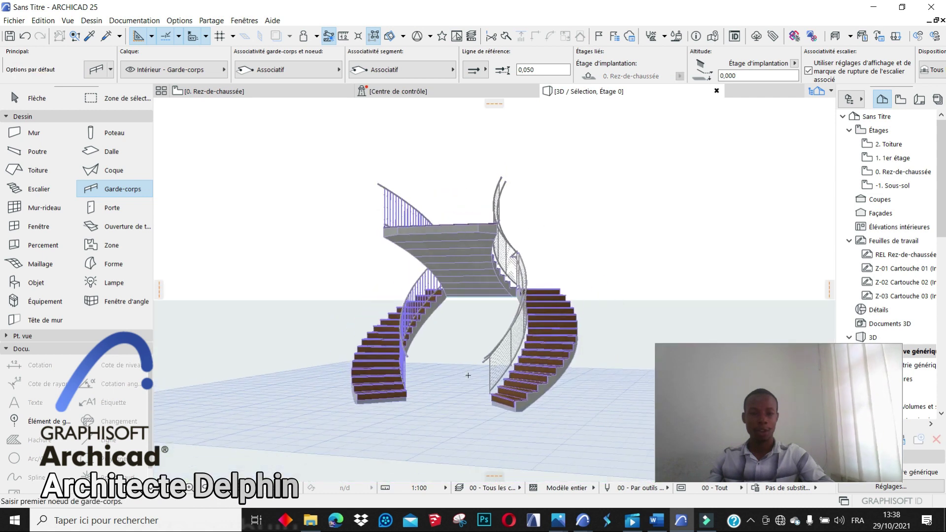
Select both railings in 3D and change their top rail ends to the hooked shape that returns under the rail.
{"action": "scroll", "coordinate": [477, 374], "scroll_direction": "up", "scroll_amount": 3}
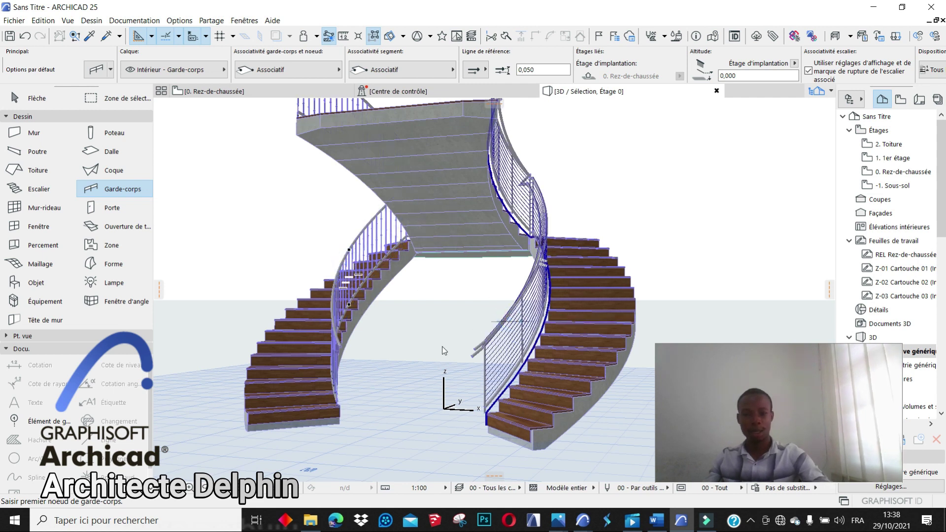
{"action": "scroll", "coordinate": [453, 353], "scroll_direction": "down", "scroll_amount": 2}
{"action": "scroll", "coordinate": [452, 354], "scroll_direction": "down", "scroll_amount": 2}
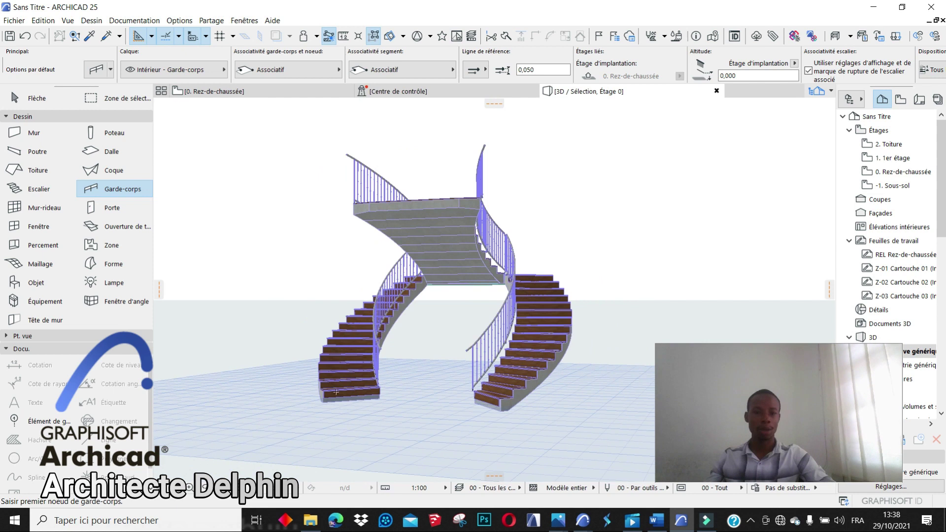
{"action": "middle_click_drag", "start_coordinate": [450, 380], "coordinate": [491, 426], "text": "shift"}
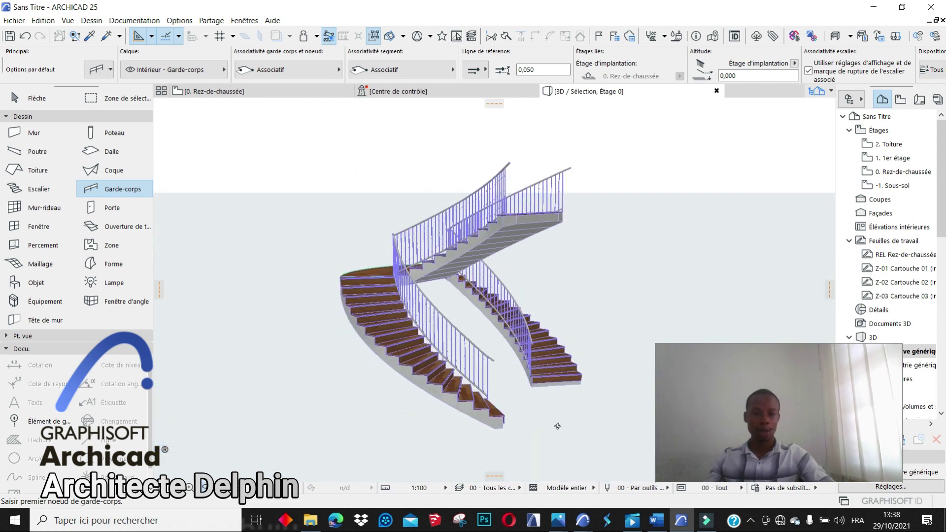
{"action": "scroll", "coordinate": [606, 303], "scroll_direction": "up", "scroll_amount": 3}
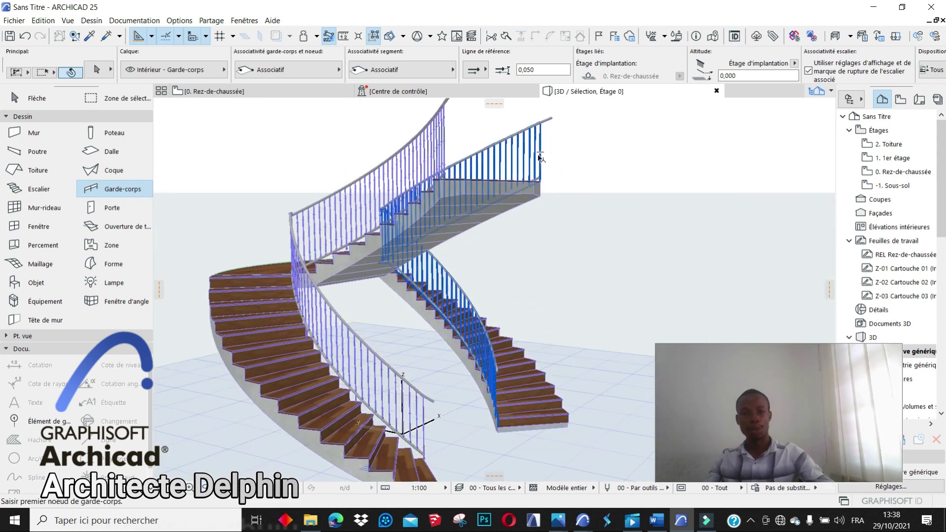
{"action": "left_click", "coordinate": [540, 153], "text": "shift"}
{"action": "left_click", "coordinate": [445, 141], "text": "shift"}
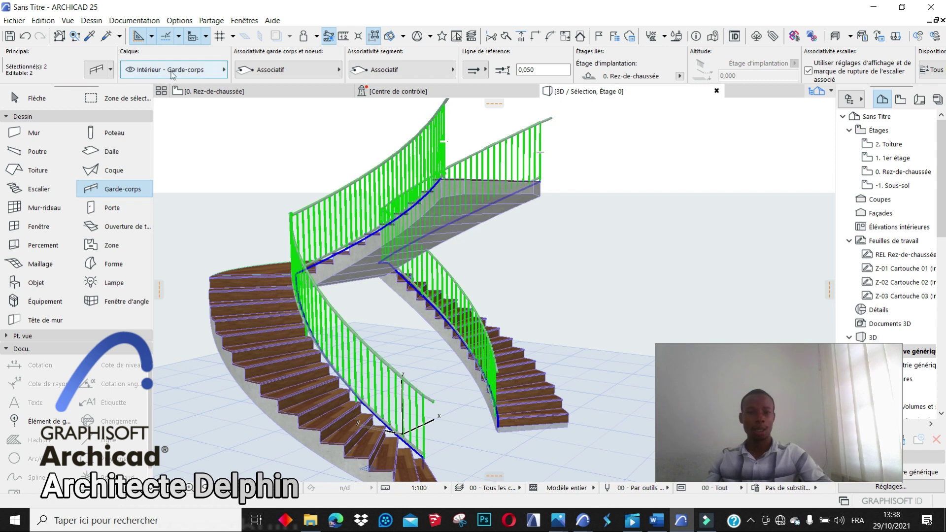
{"action": "left_click", "coordinate": [94, 69]}
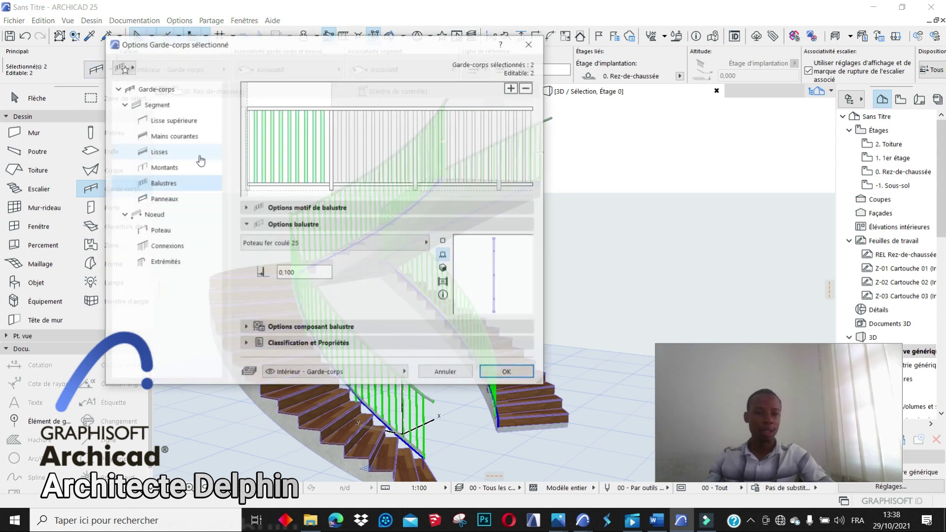
{"action": "left_click", "coordinate": [166, 263]}
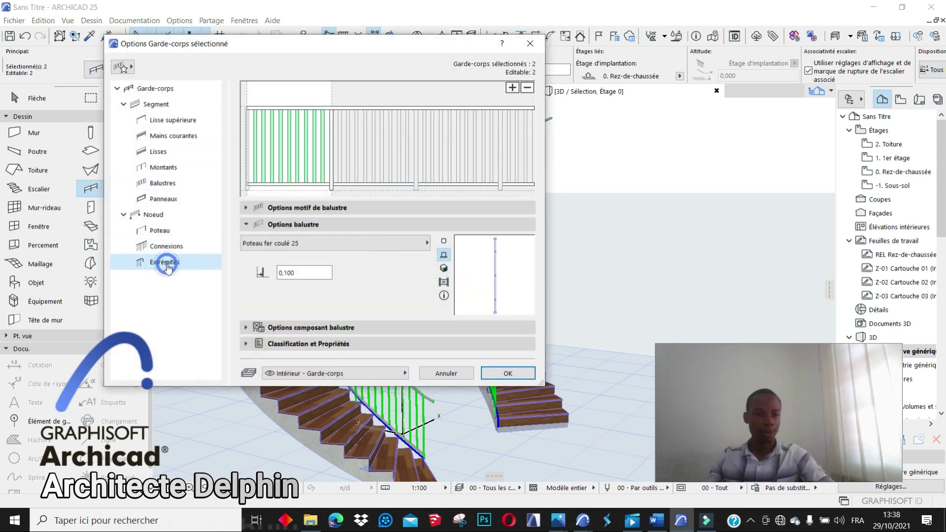
{"action": "left_click", "coordinate": [287, 116]}
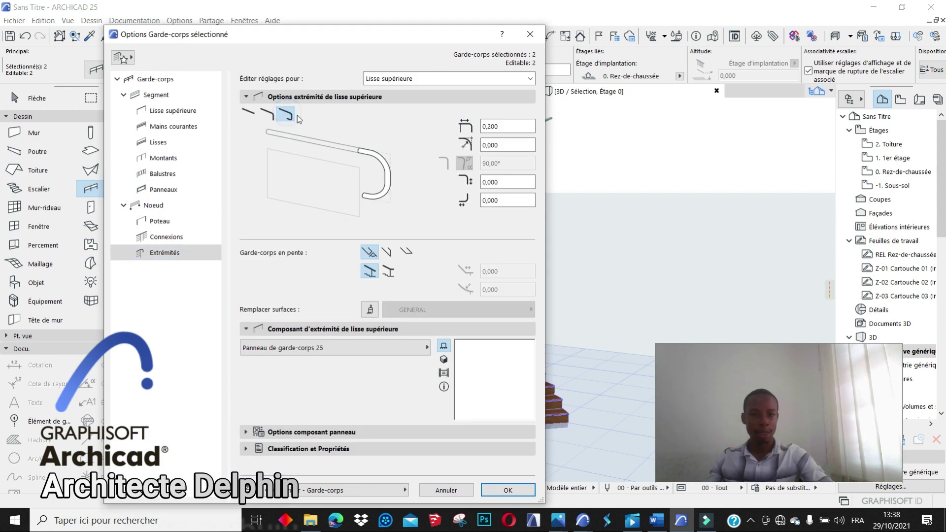
Set the top rail end's bend radius to 0.150, vertical length to 1.000 and horizontal return to 0.100, and apply to both railings.
{"action": "double_click", "coordinate": [493, 145]}
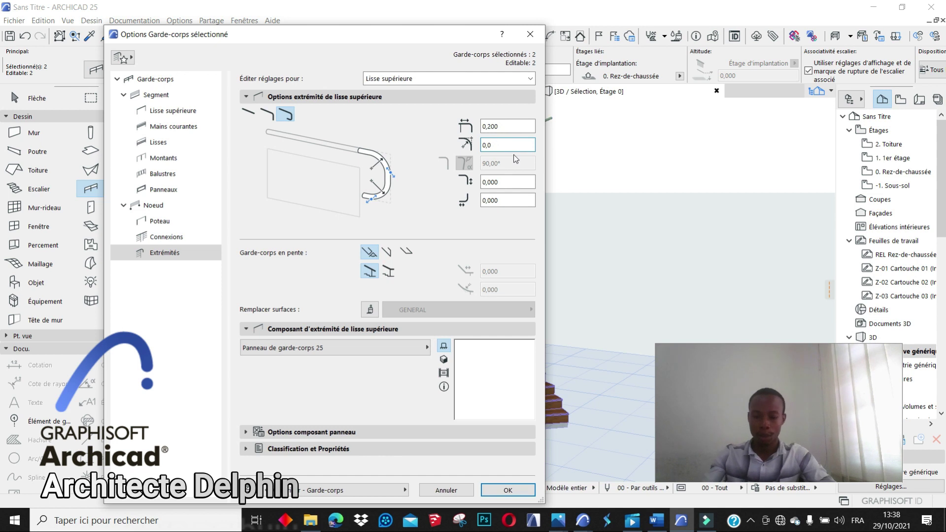
{"action": "type", "text": "15"}
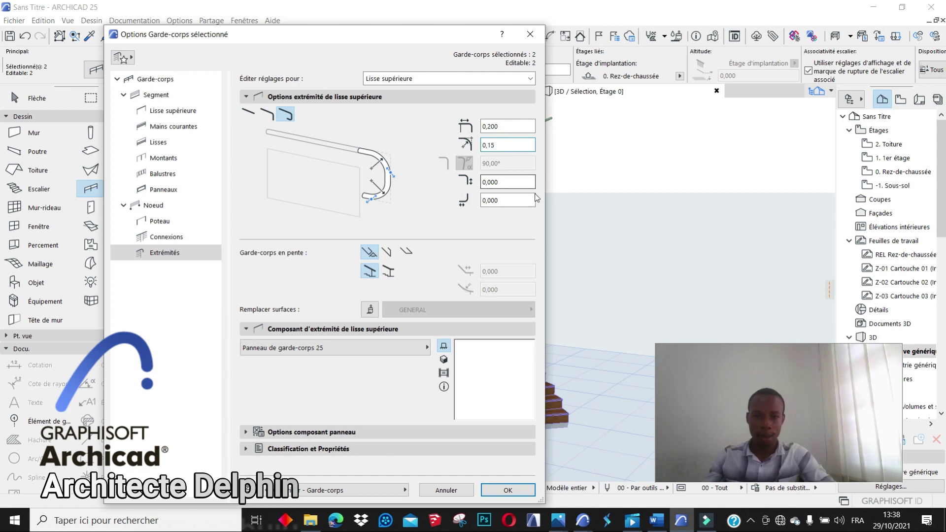
{"action": "double_click", "coordinate": [503, 182]}
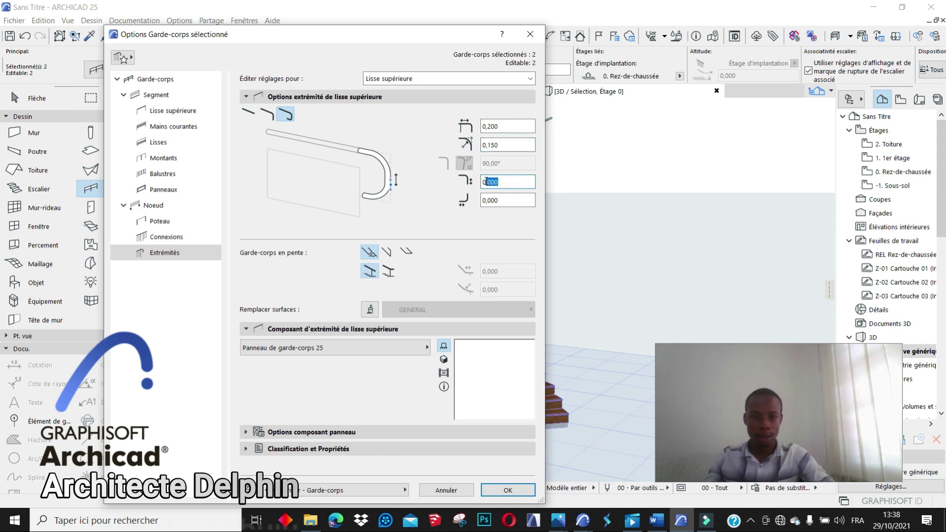
{"action": "type", "text": "01"}
{"action": "double_click", "coordinate": [493, 200]}
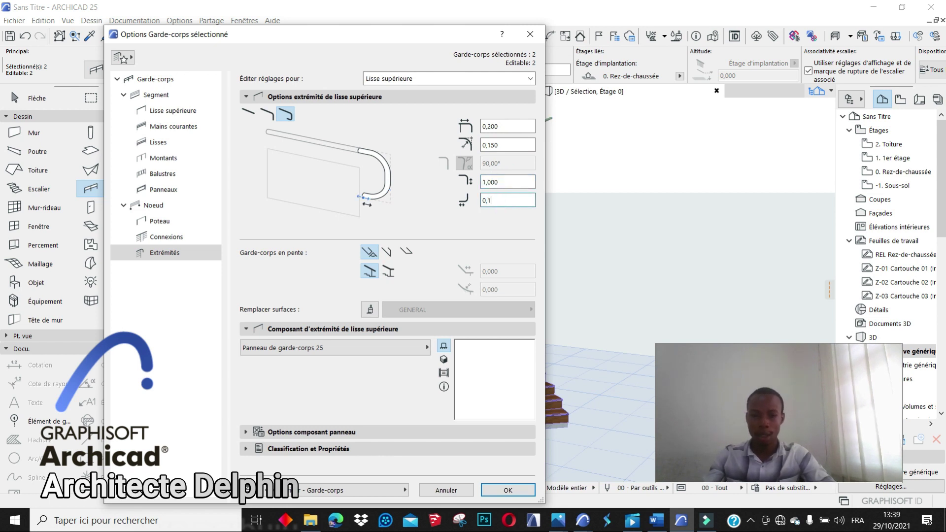
{"action": "type", "text": "1"}
{"action": "left_click", "coordinate": [509, 490]}
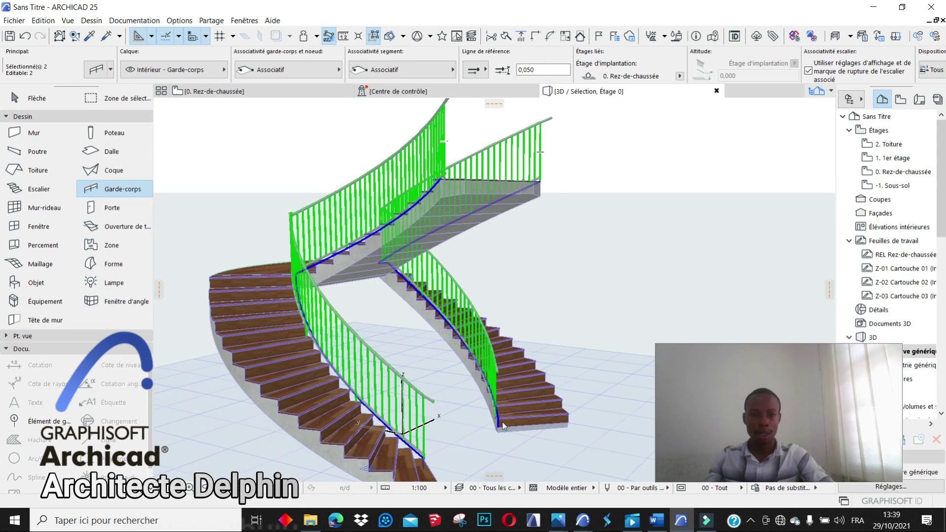
Set the top rail end's vertical length to 0.100 and its bend radius to 0.150 on both railings.
{"action": "scroll", "coordinate": [489, 344], "scroll_direction": "down", "scroll_amount": 2}
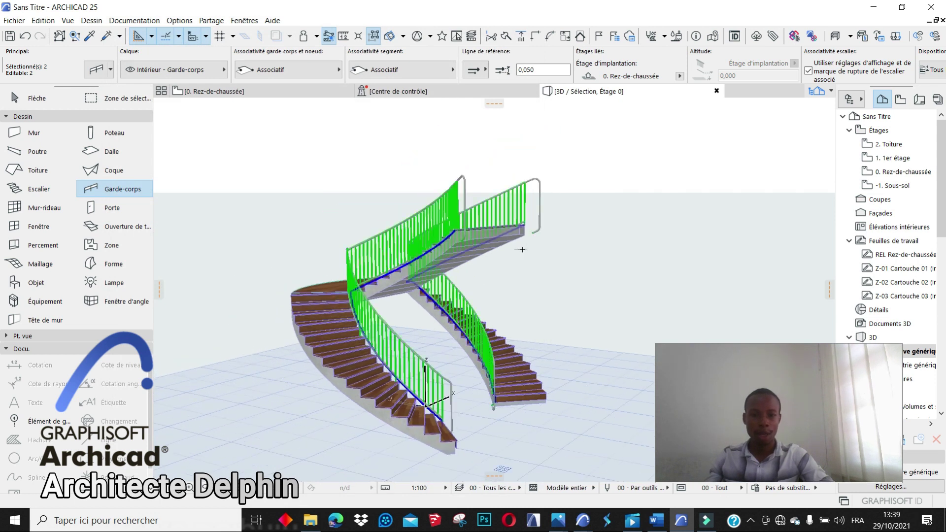
{"action": "scroll", "coordinate": [522, 250], "scroll_direction": "up", "scroll_amount": 3}
{"action": "scroll", "coordinate": [528, 168], "scroll_direction": "down", "scroll_amount": 1}
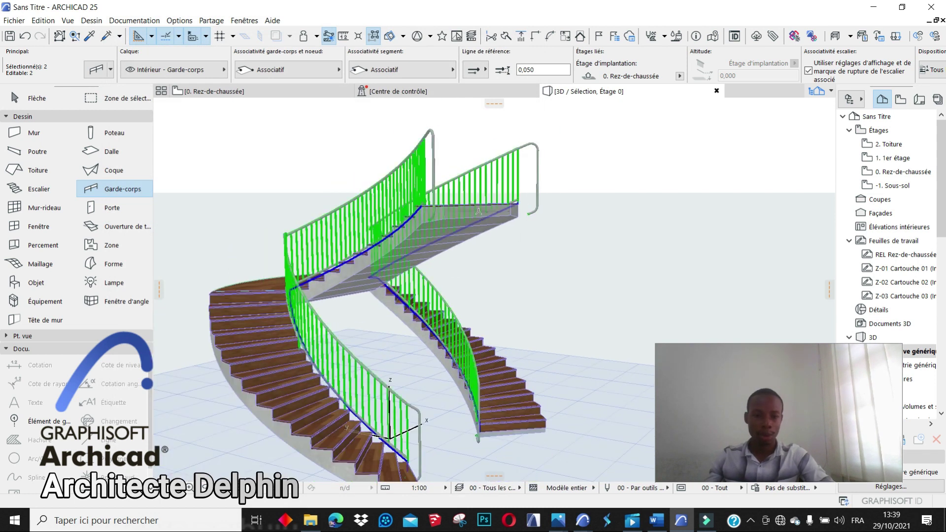
{"action": "left_click", "coordinate": [98, 70]}
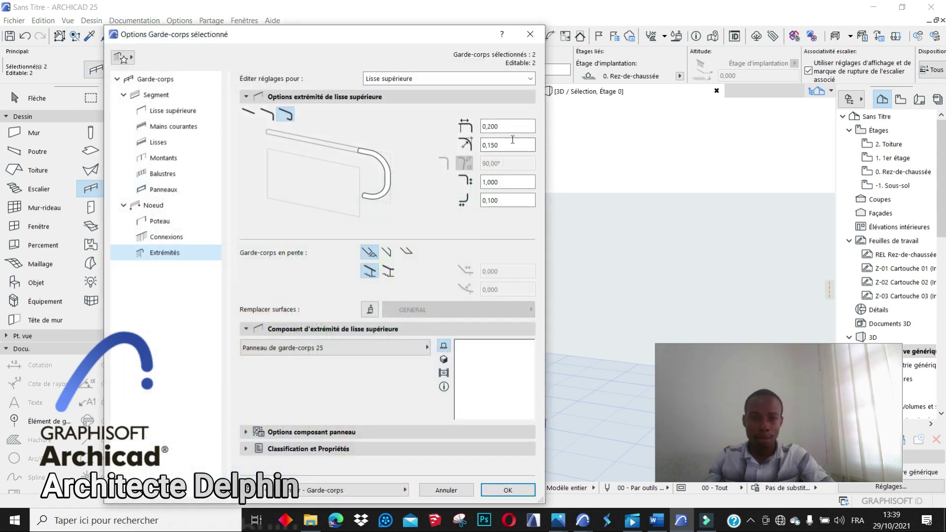
{"action": "left_click_drag", "start_coordinate": [499, 145], "coordinate": [486, 146]}
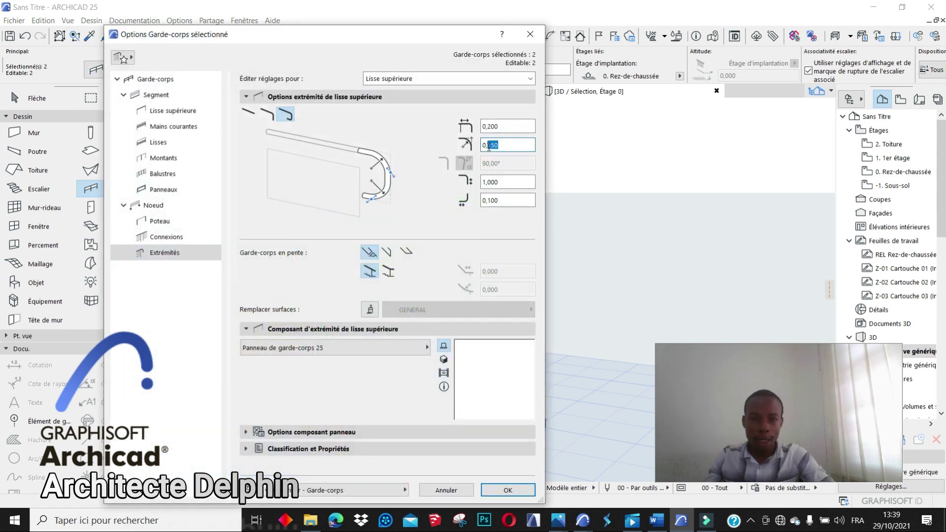
{"action": "type", "text": "080"}
{"action": "left_click_drag", "start_coordinate": [508, 183], "coordinate": [484, 182]}
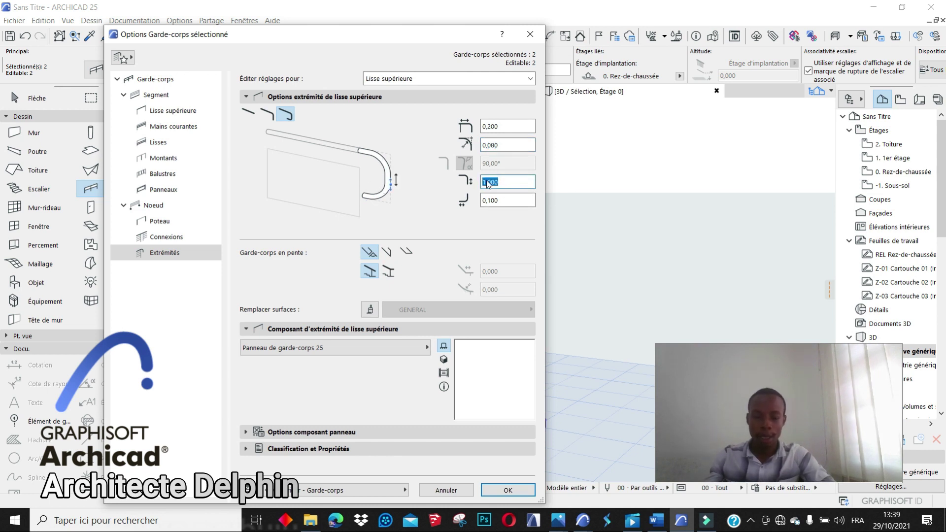
{"action": "left_click_drag", "start_coordinate": [504, 145], "coordinate": [496, 145]}
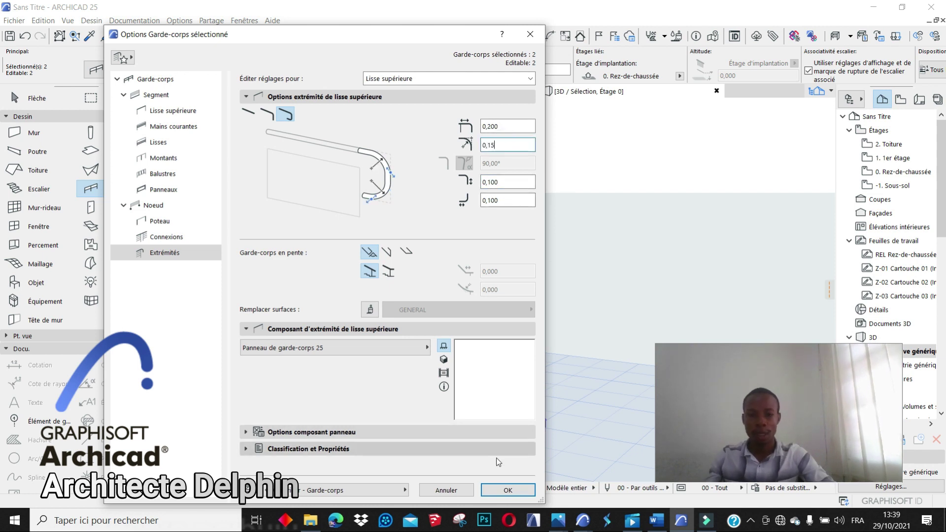
{"action": "left_click", "coordinate": [509, 491]}
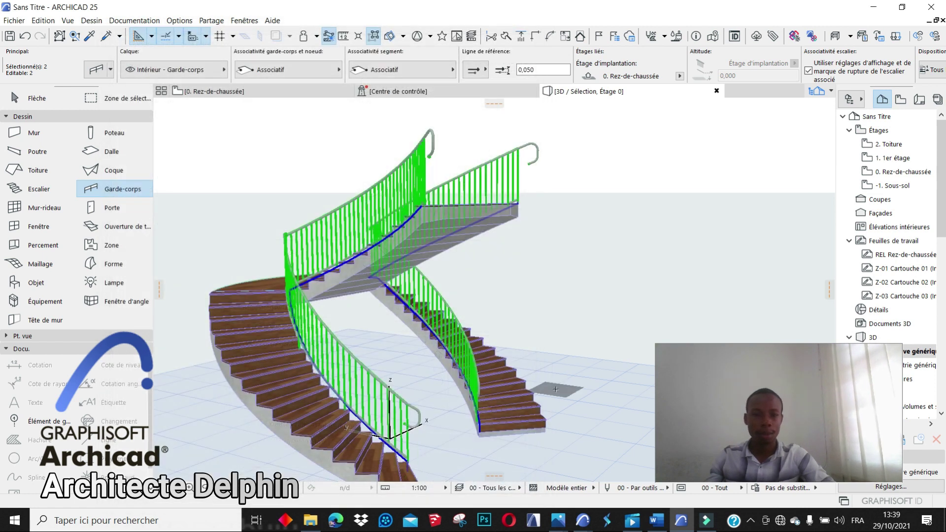
View the stair and its hooked railing ends from the front in 3D with nothing selected.
{"action": "scroll", "coordinate": [546, 279], "scroll_direction": "down", "scroll_amount": 3}
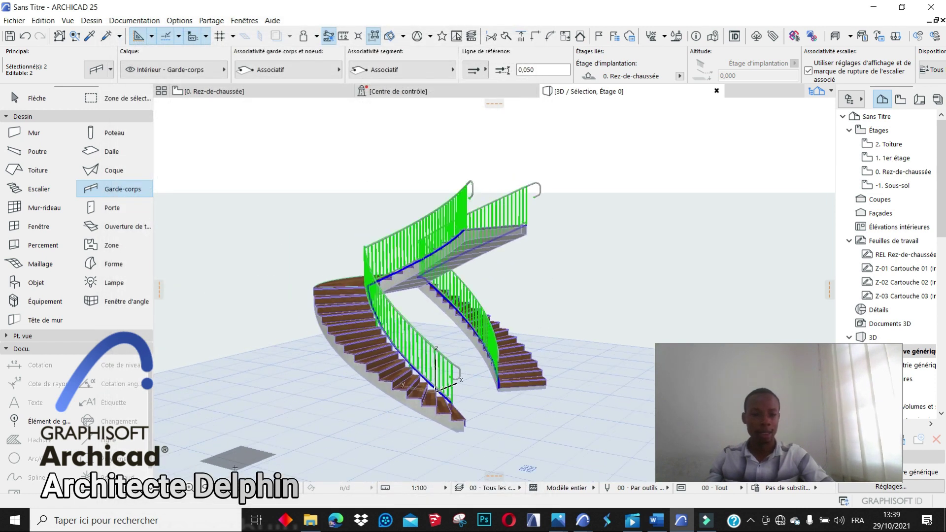
{"action": "left_click", "coordinate": [207, 490]}
{"action": "left_click_drag", "start_coordinate": [315, 432], "coordinate": [231, 396]}
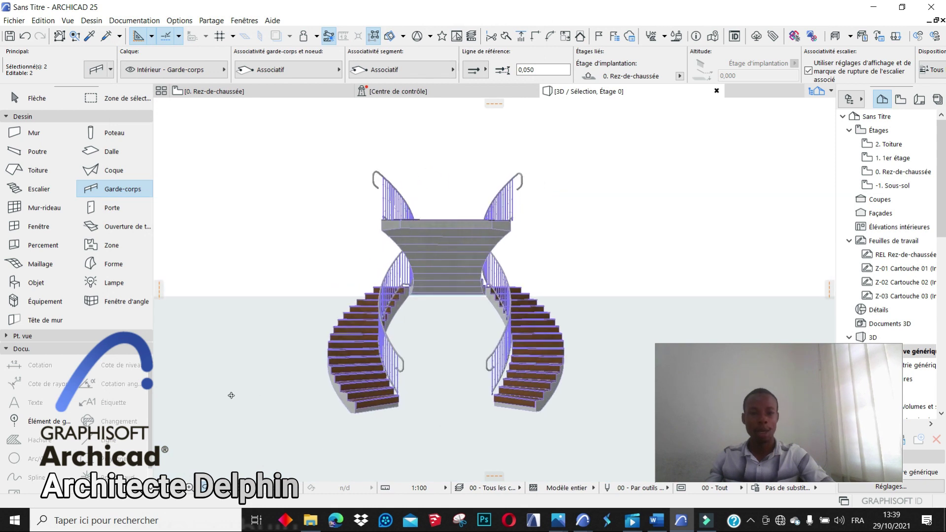
{"action": "key", "text": "Escape"}
{"action": "key", "text": "Escape"}
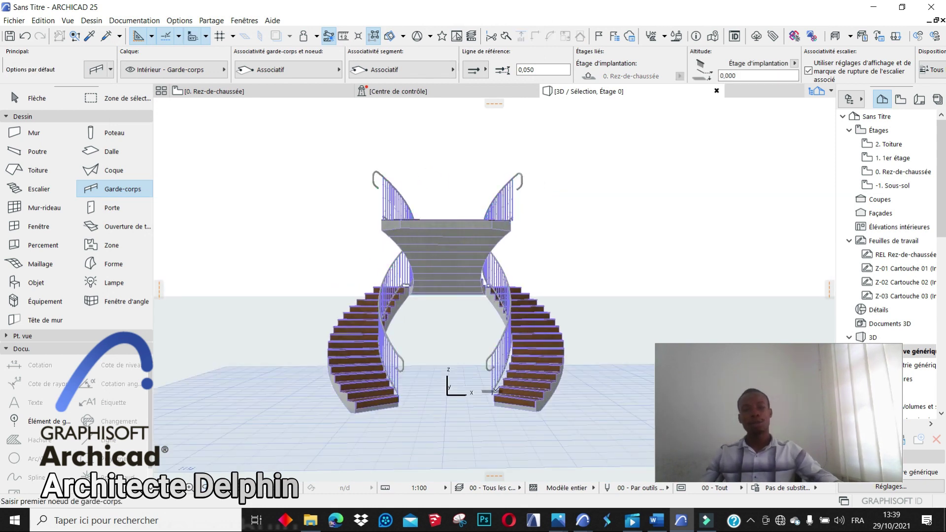